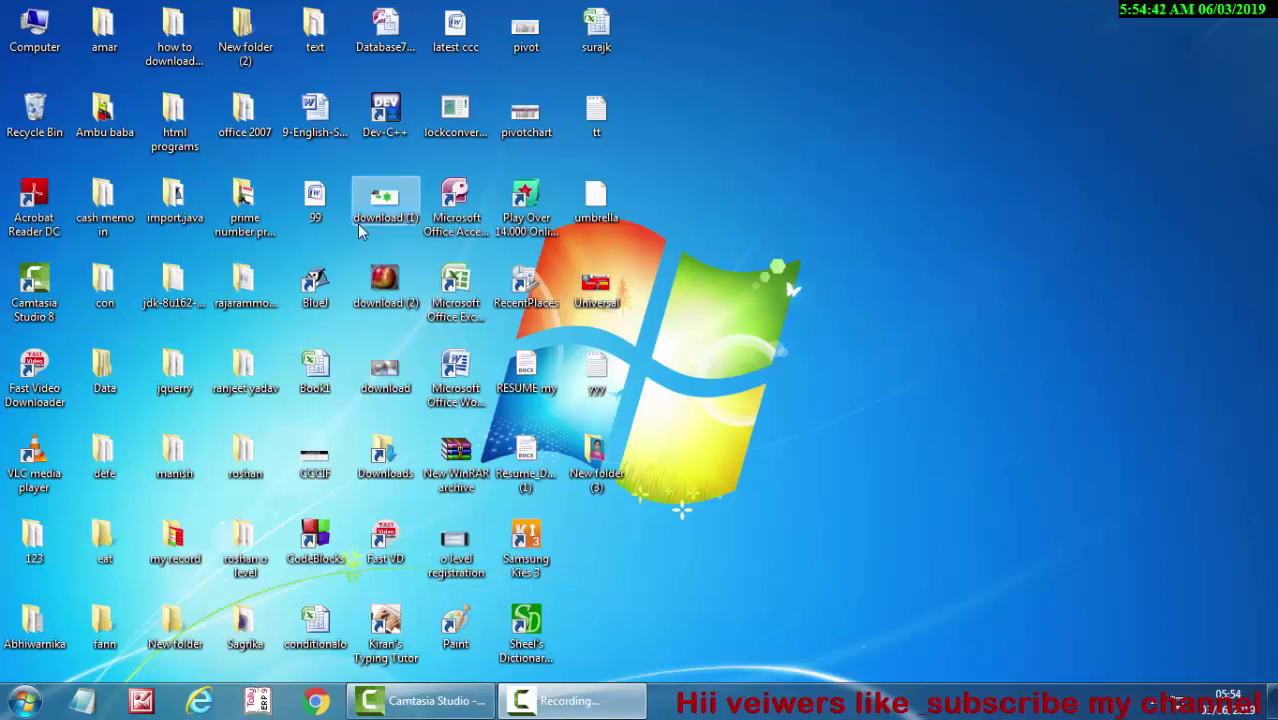
Refresh the desktop several times from its right-click shortcut menu
{"action": "left_click", "coordinate": [441, 282]}
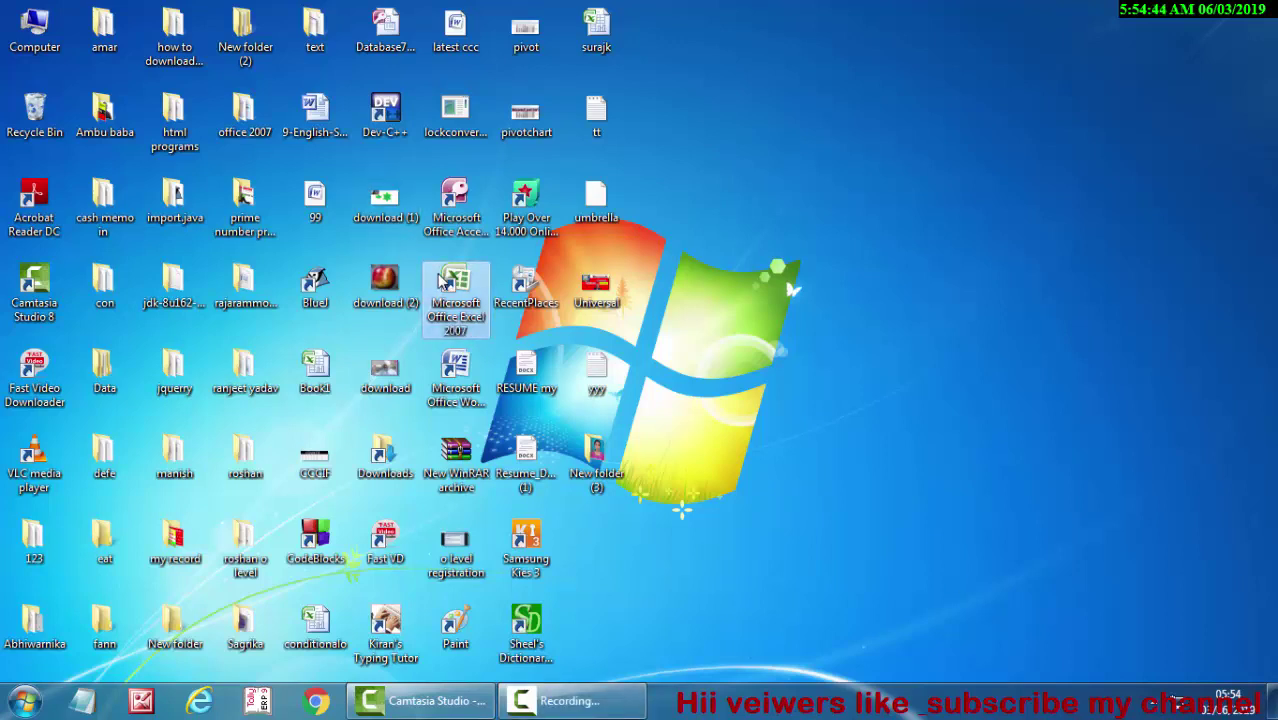
{"action": "left_click", "coordinate": [803, 226]}
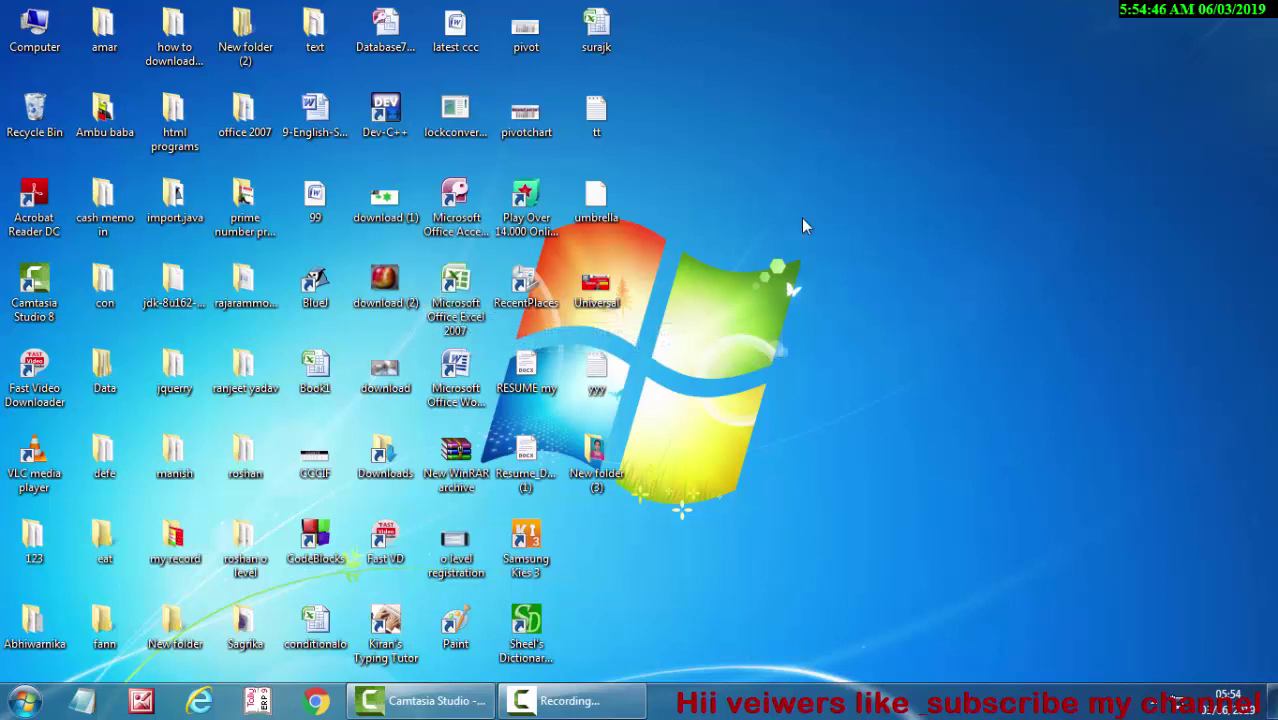
{"action": "right_click", "coordinate": [803, 226]}
{"action": "left_click", "coordinate": [815, 271]}
{"action": "right_click", "coordinate": [815, 271]}
{"action": "left_click", "coordinate": [845, 325]}
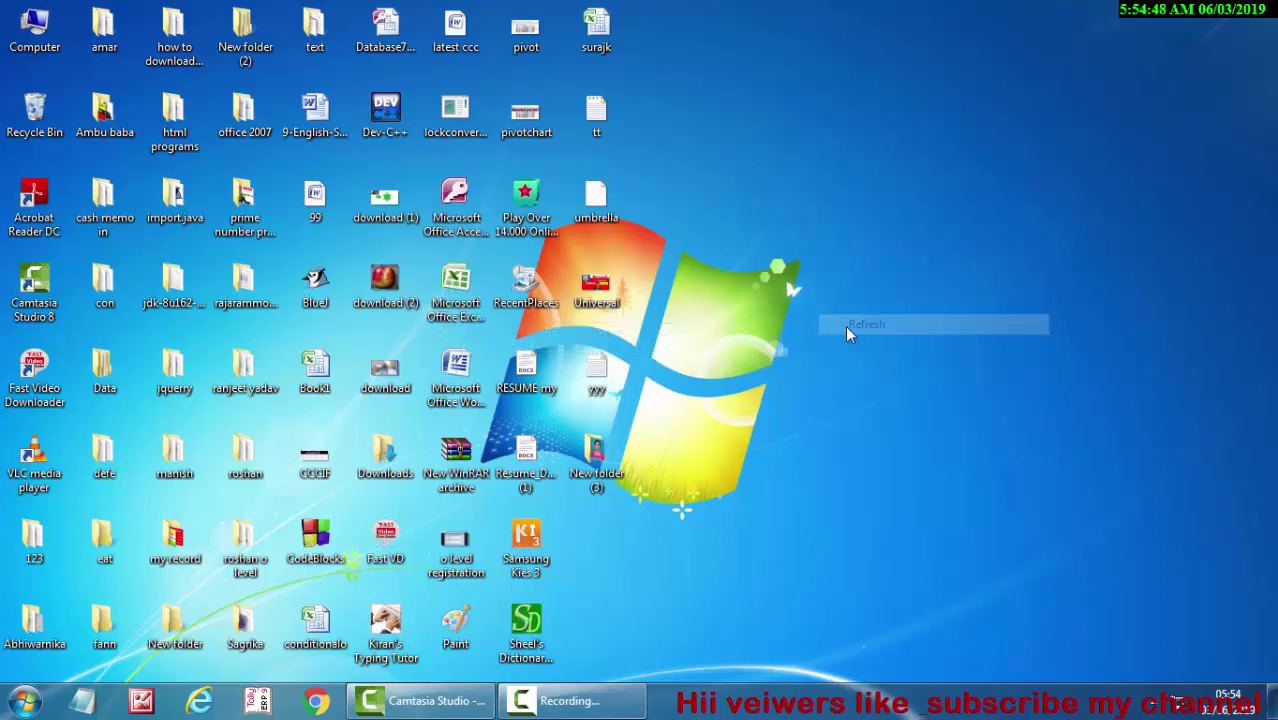
{"action": "right_click", "coordinate": [860, 328]}
{"action": "left_click", "coordinate": [890, 385]}
{"action": "right_click", "coordinate": [891, 386]}
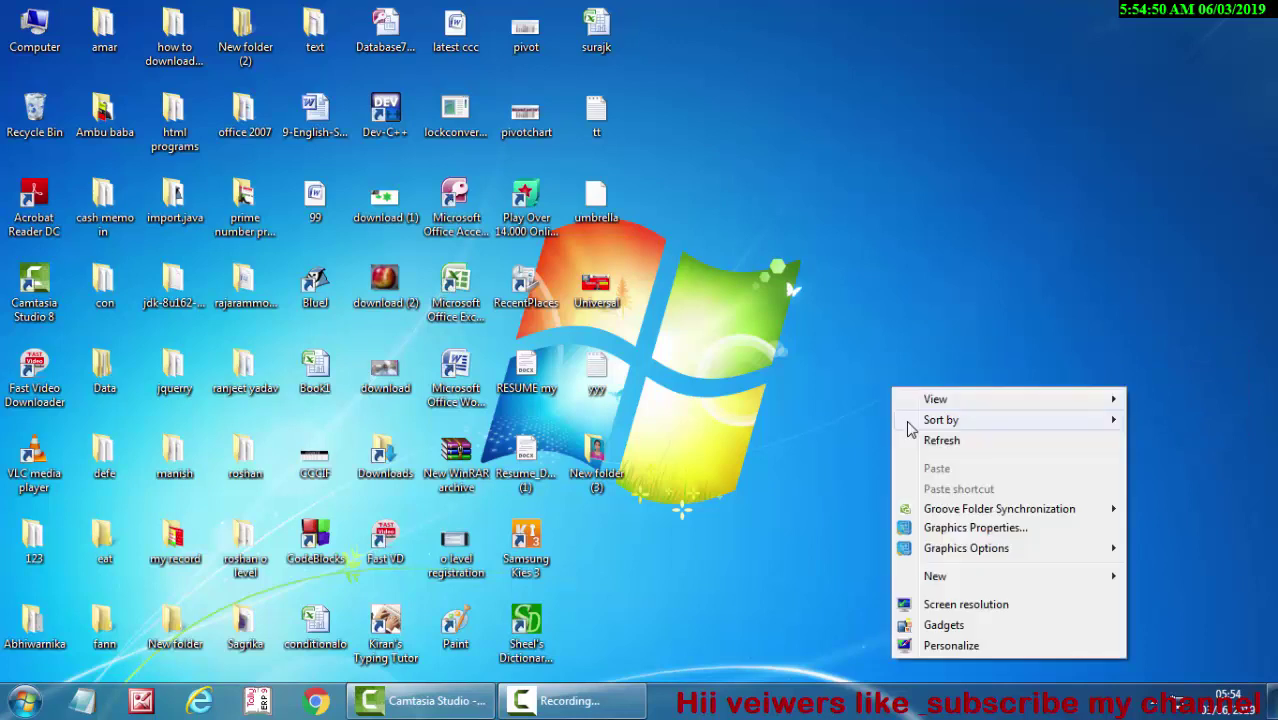
{"action": "left_click", "coordinate": [913, 440]}
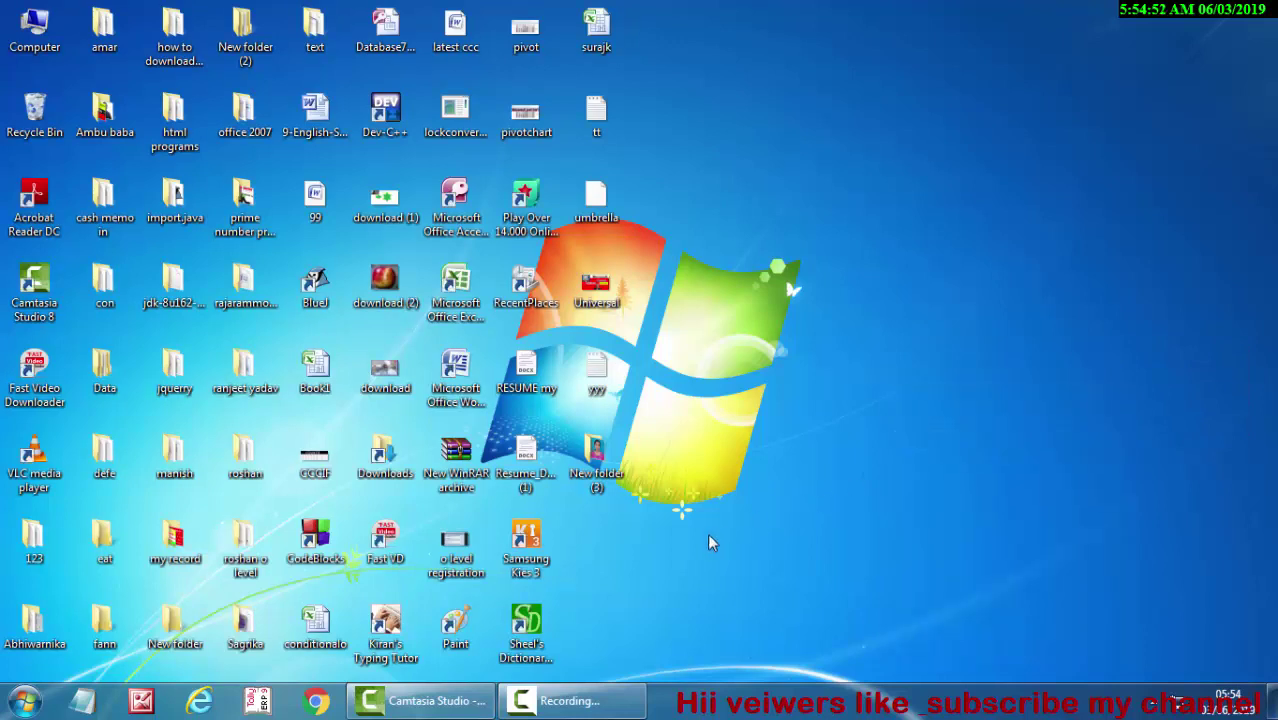
Launch Chrome and start the Sheets app from the Google apps page
{"action": "left_click", "coordinate": [316, 702]}
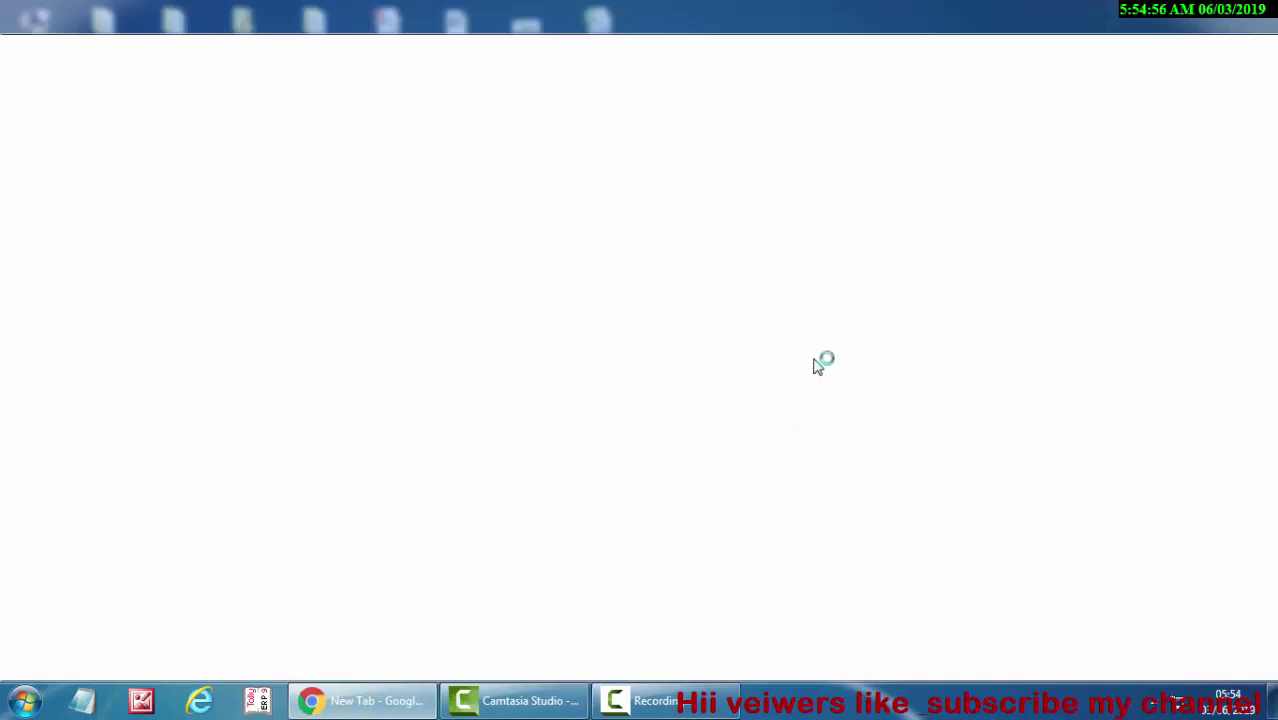
{"action": "left_click", "coordinate": [1260, 52]}
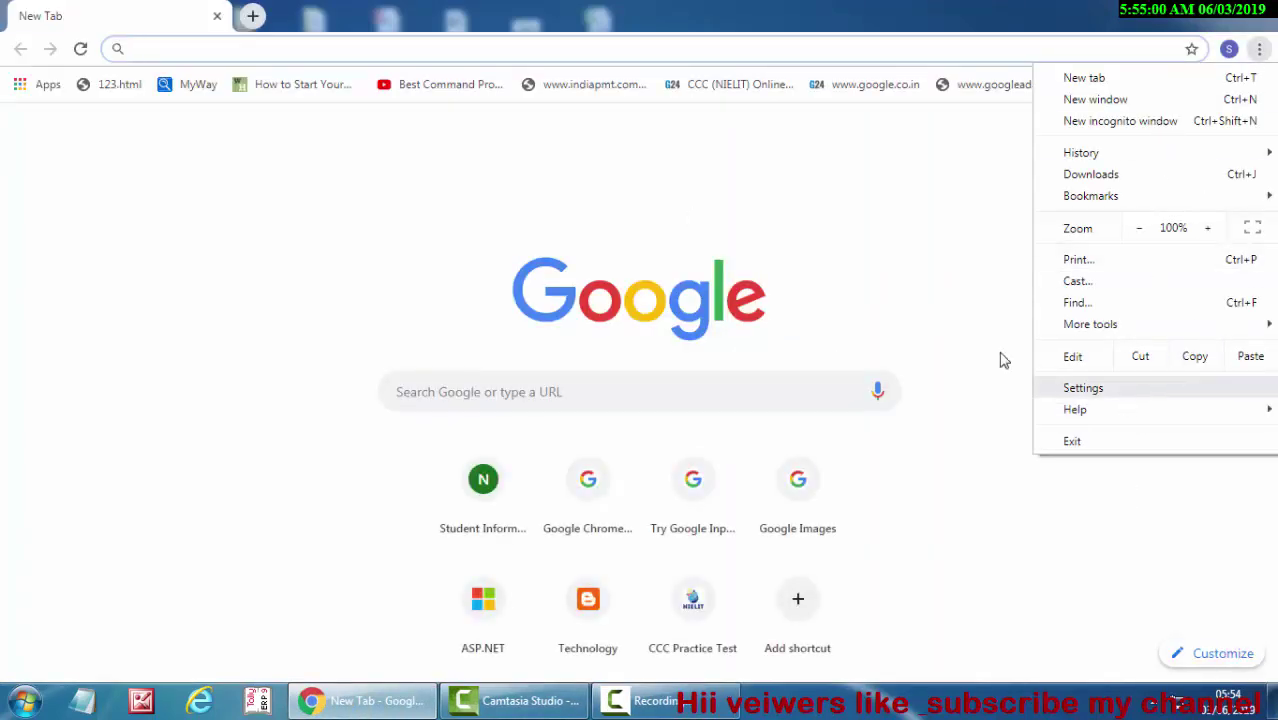
{"action": "left_click", "coordinate": [890, 231]}
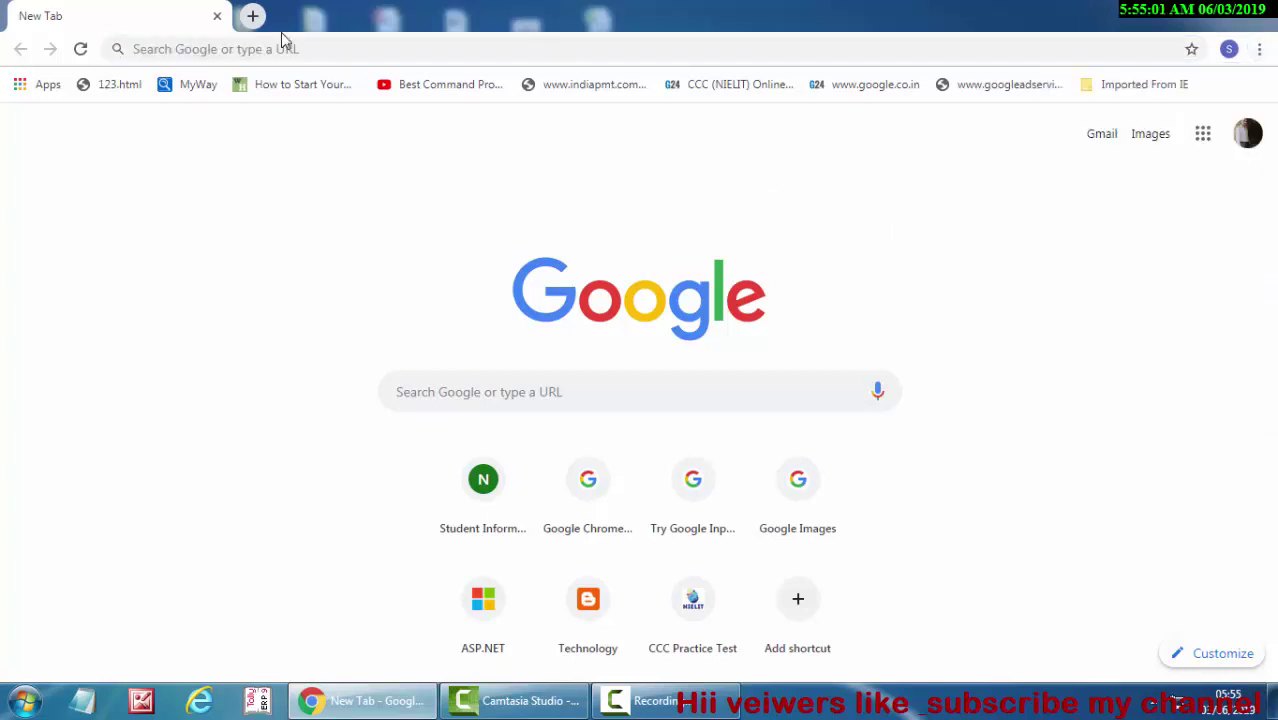
{"action": "left_click", "coordinate": [20, 84]}
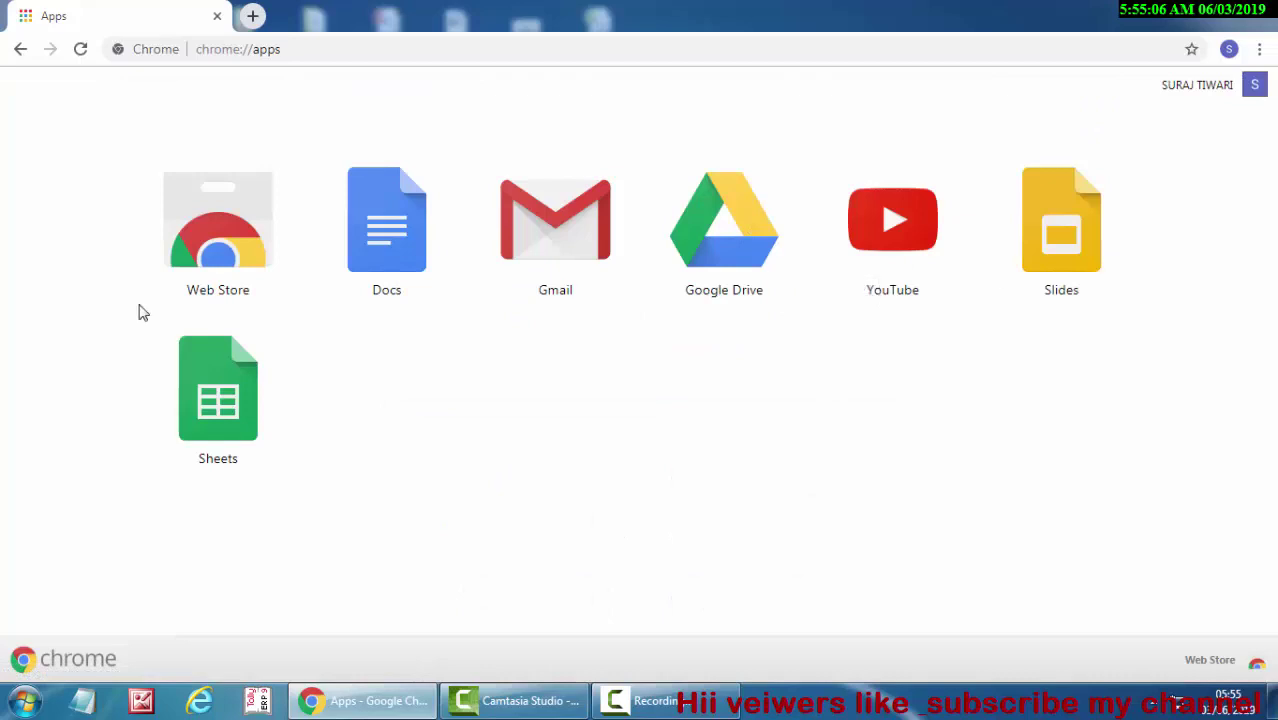
{"action": "left_click", "coordinate": [255, 405]}
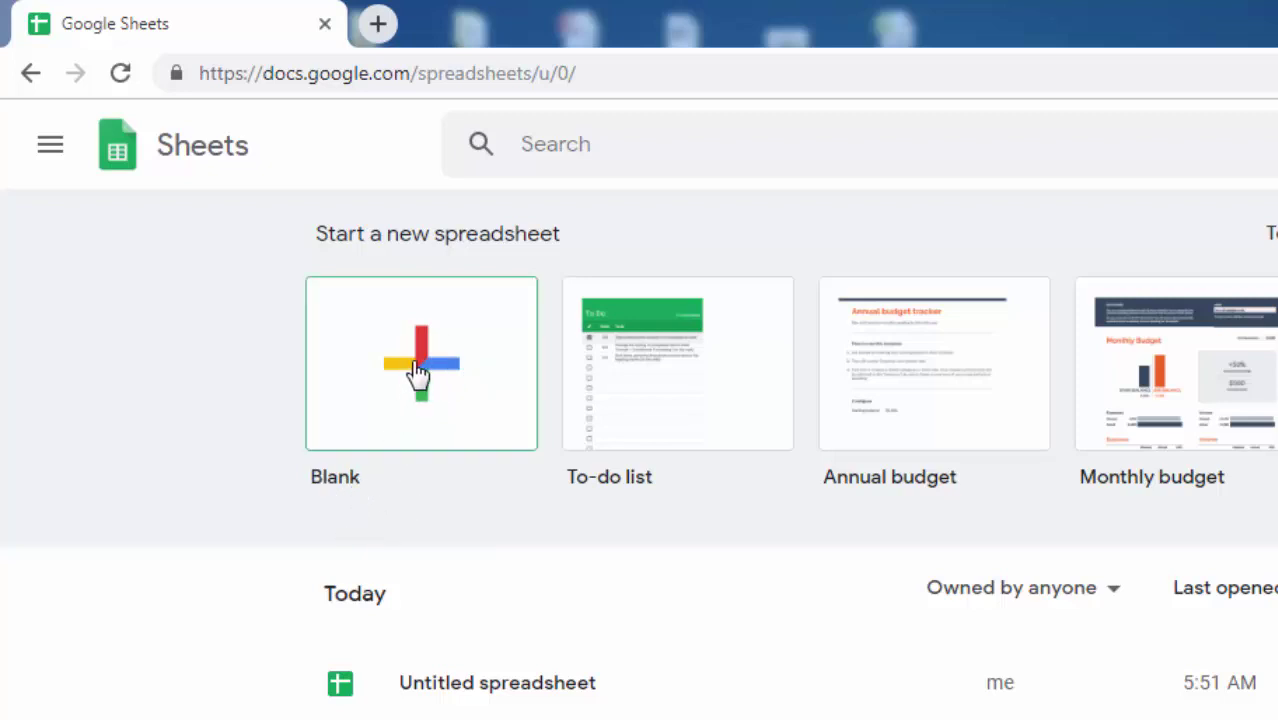
Start a Blank spreadsheet, opening an Untitled spreadsheet with an empty Sheet1
{"action": "left_click", "coordinate": [419, 375]}
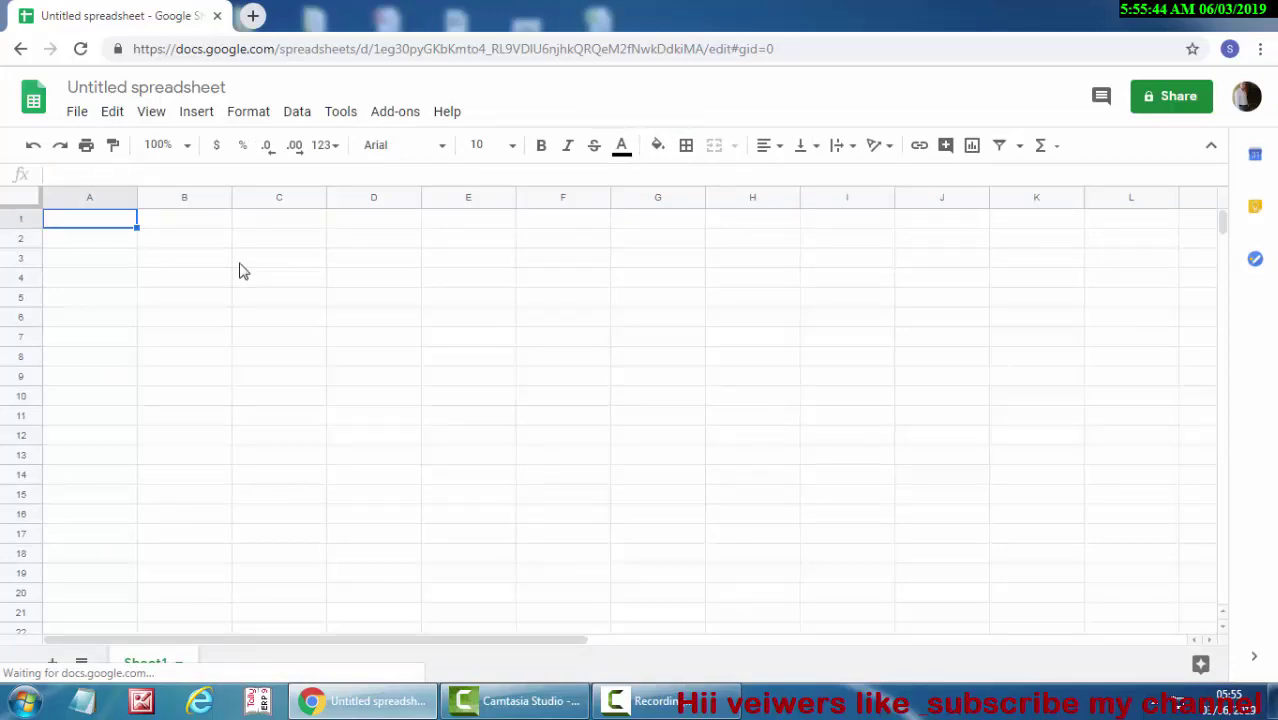
Enter the header 'Name Of Student' in cell A1
{"action": "type", "text": "N"}
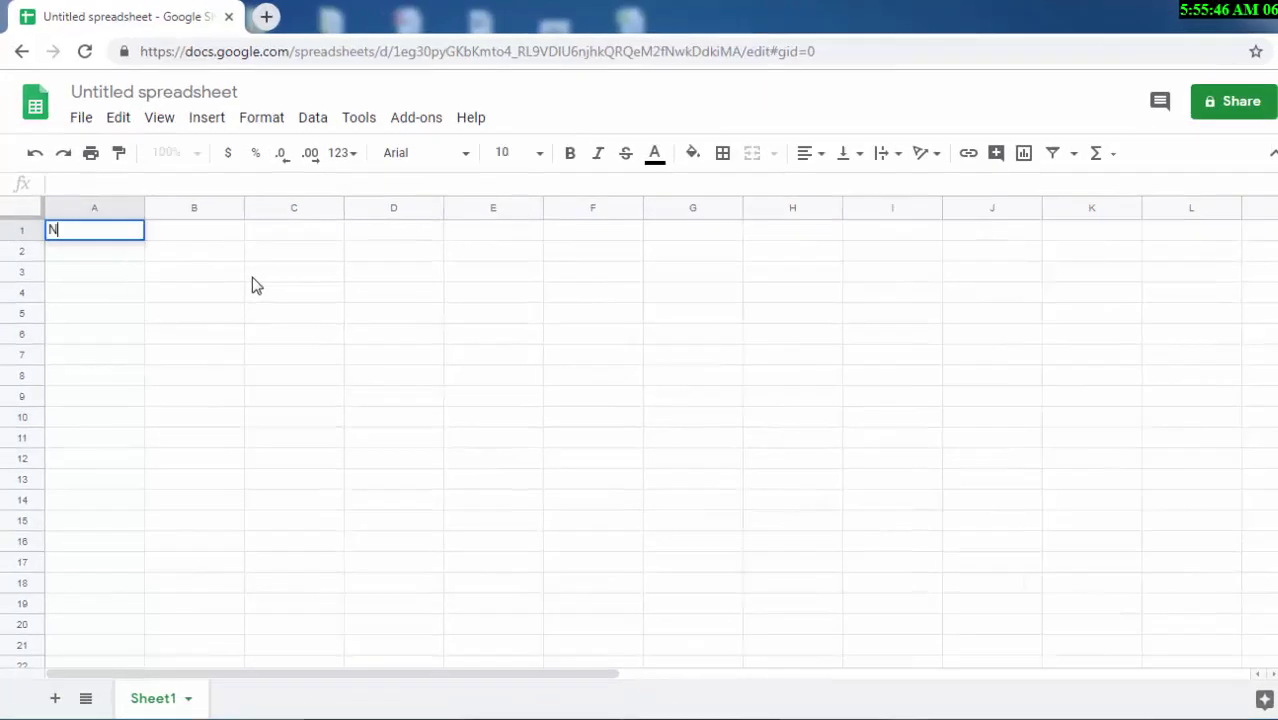
{"action": "type", "text": "ame "}
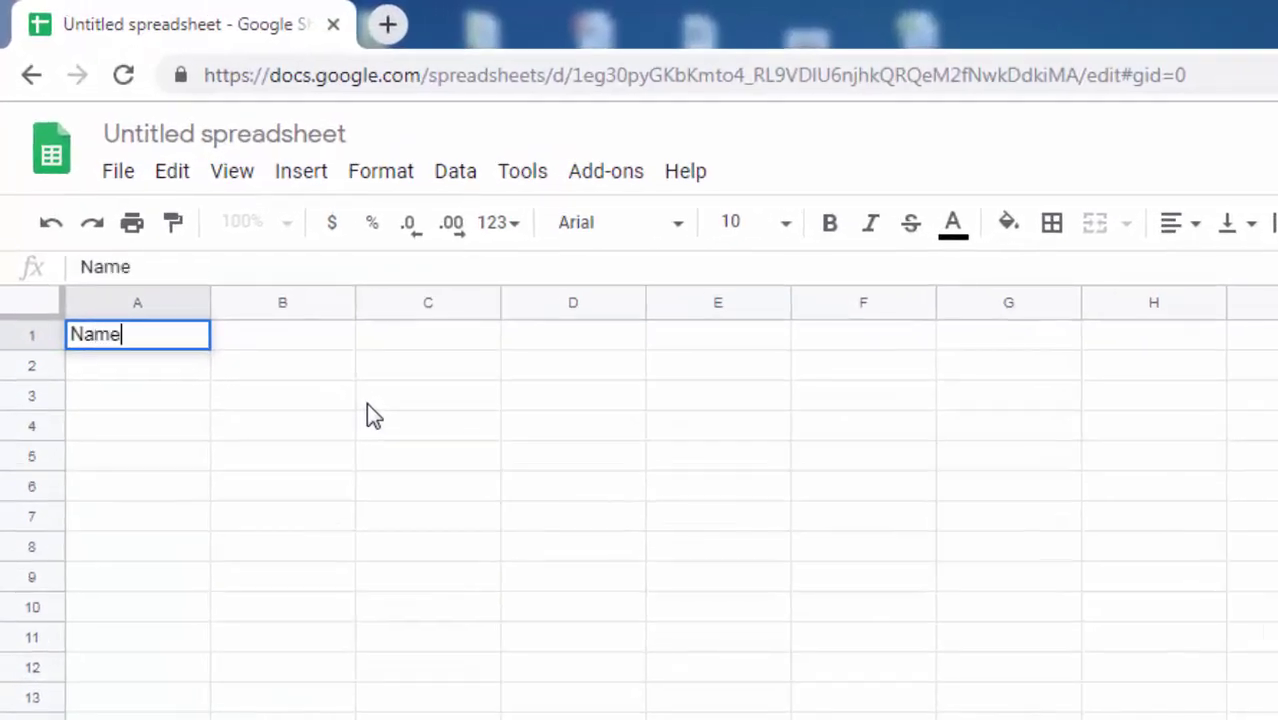
{"action": "type", "text": "Of "}
{"action": "type", "text": "Stud"}
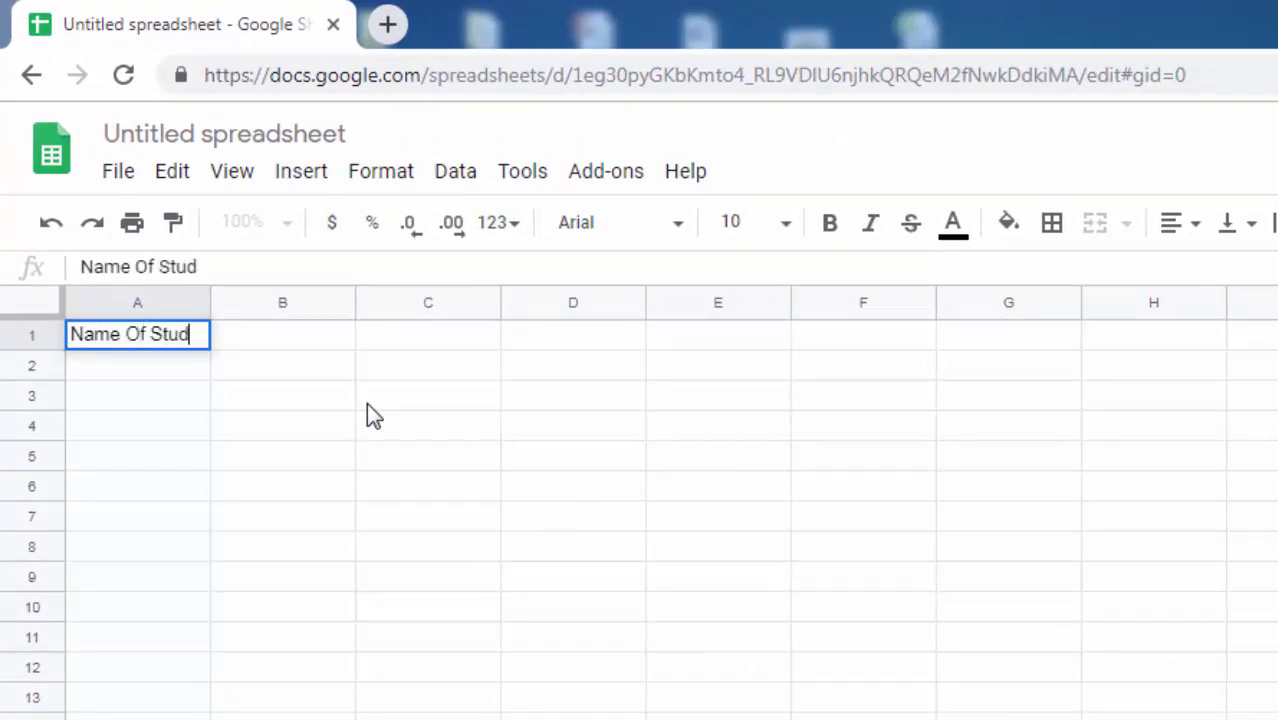
{"action": "type", "text": "ent"}
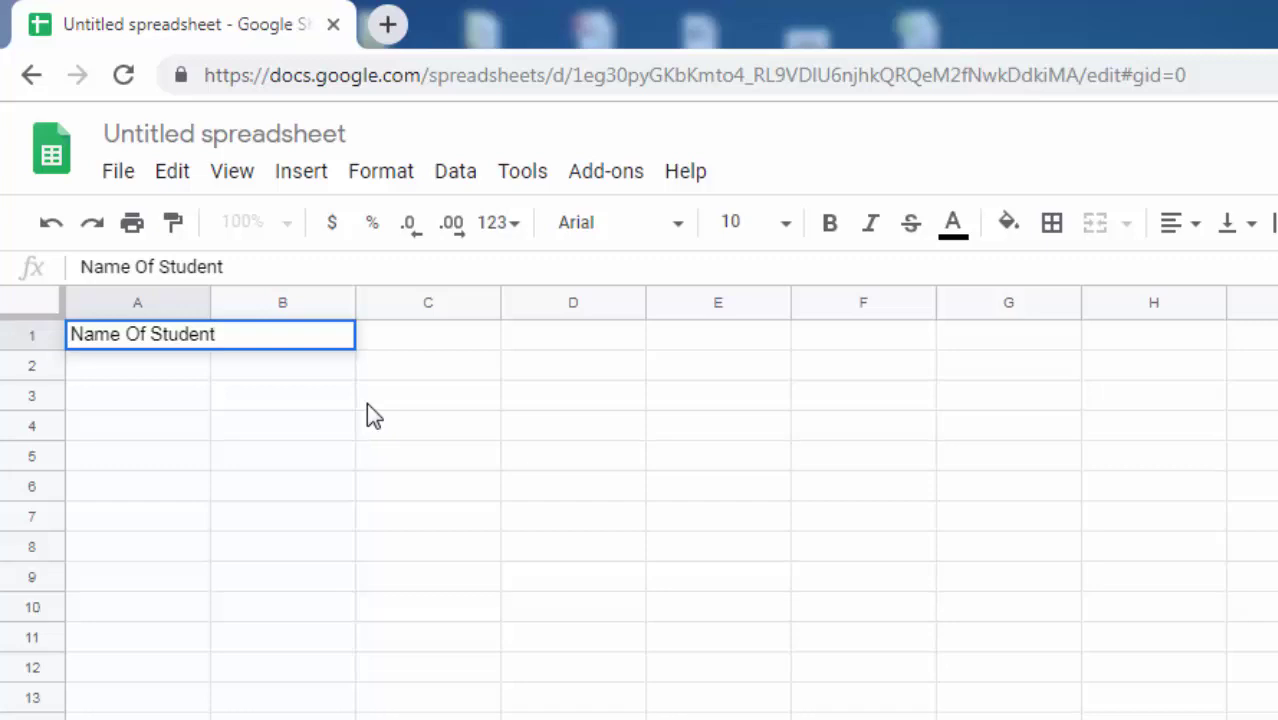
{"action": "left_click", "coordinate": [311, 470]}
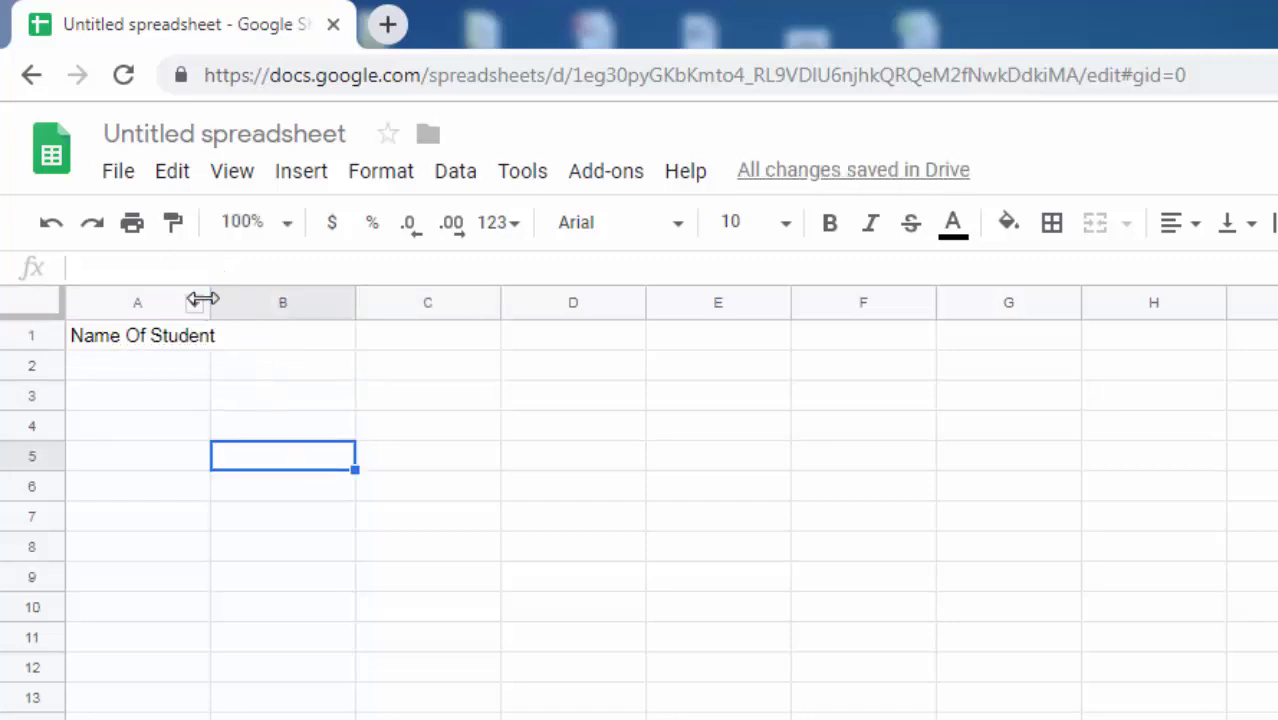
Widen columns A and B, adding headers 'Computer Science' in B1 and 'English' in C1
{"action": "left_click_drag", "start_coordinate": [210, 294], "coordinate": [237, 294]}
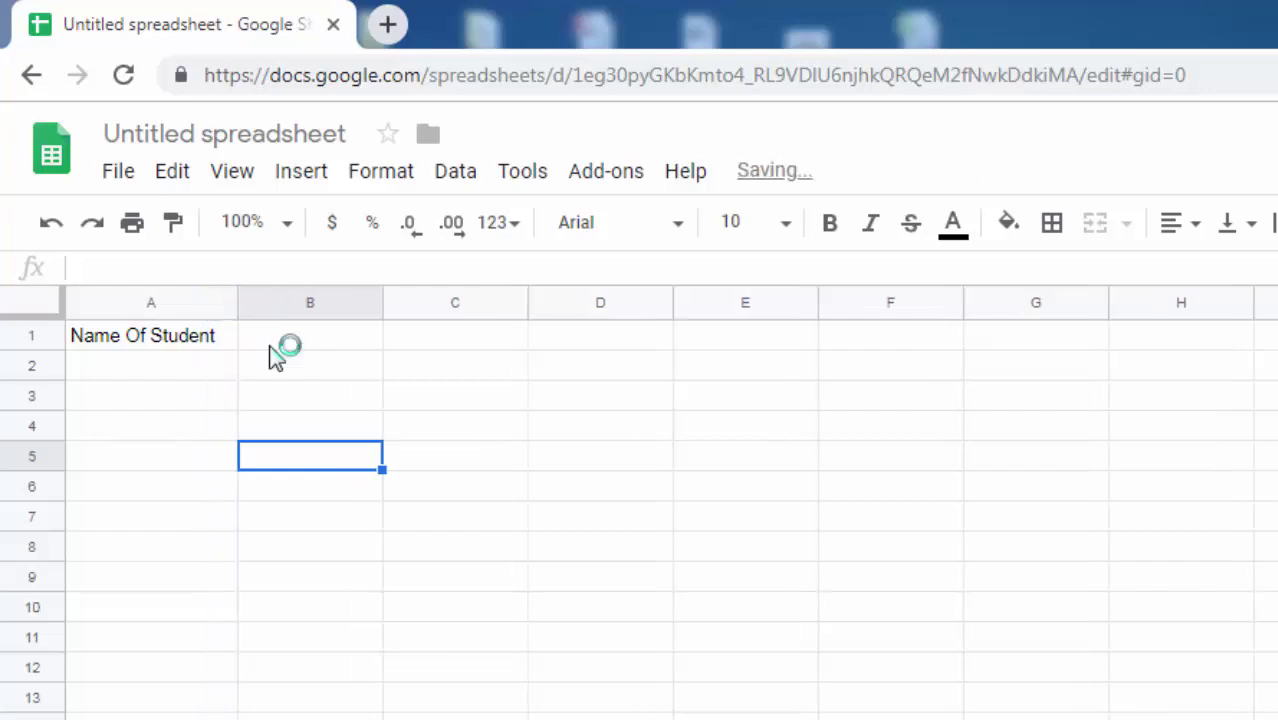
{"action": "left_click", "coordinate": [289, 348]}
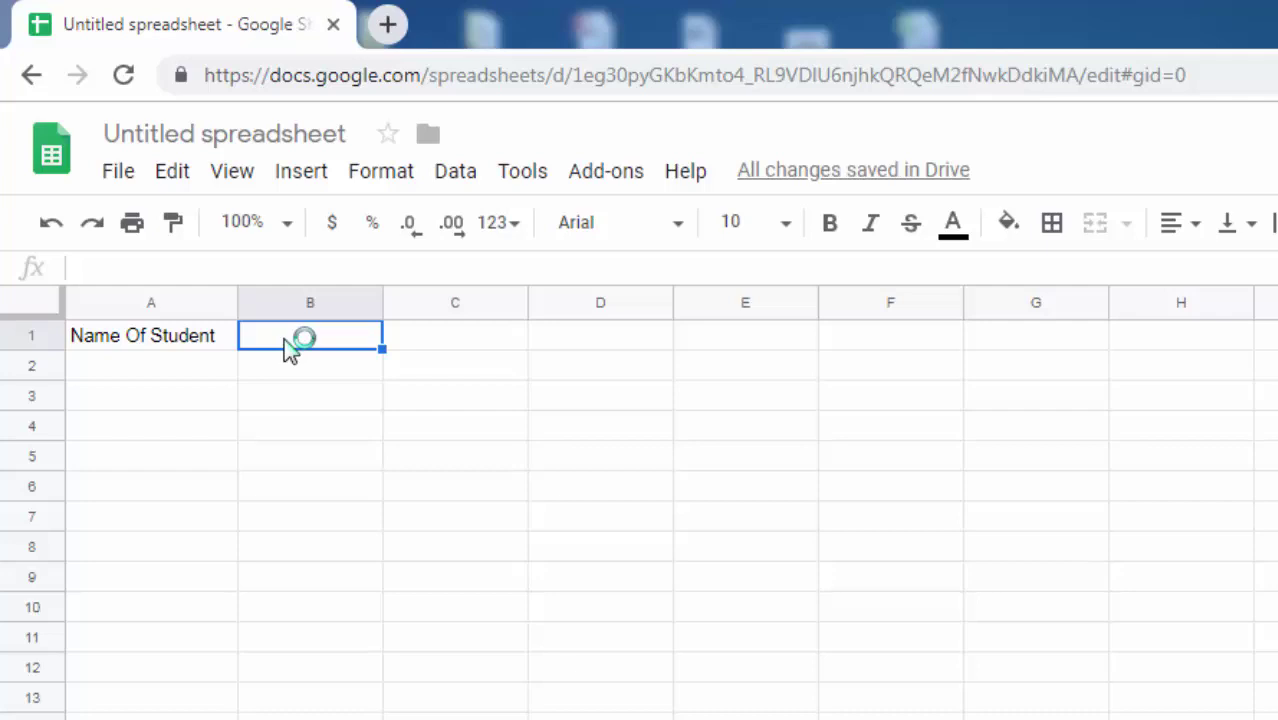
{"action": "type", "text": "Compu"}
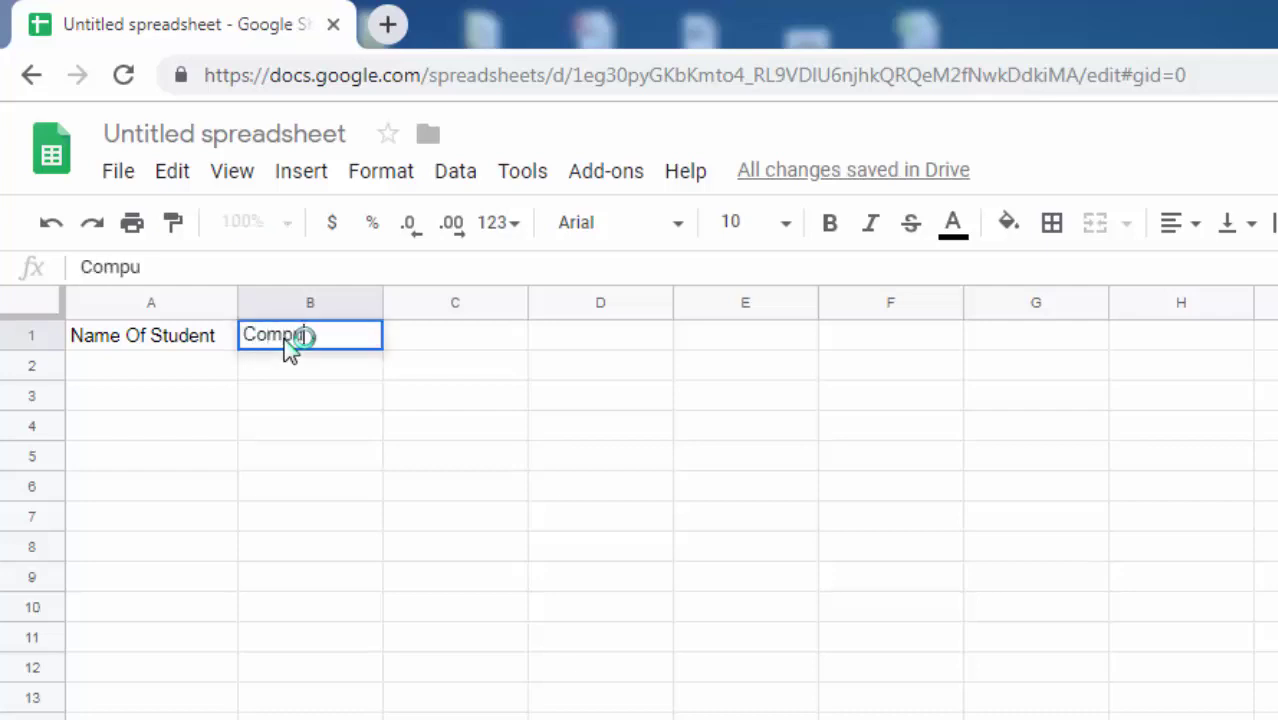
{"action": "type", "text": "ter S"}
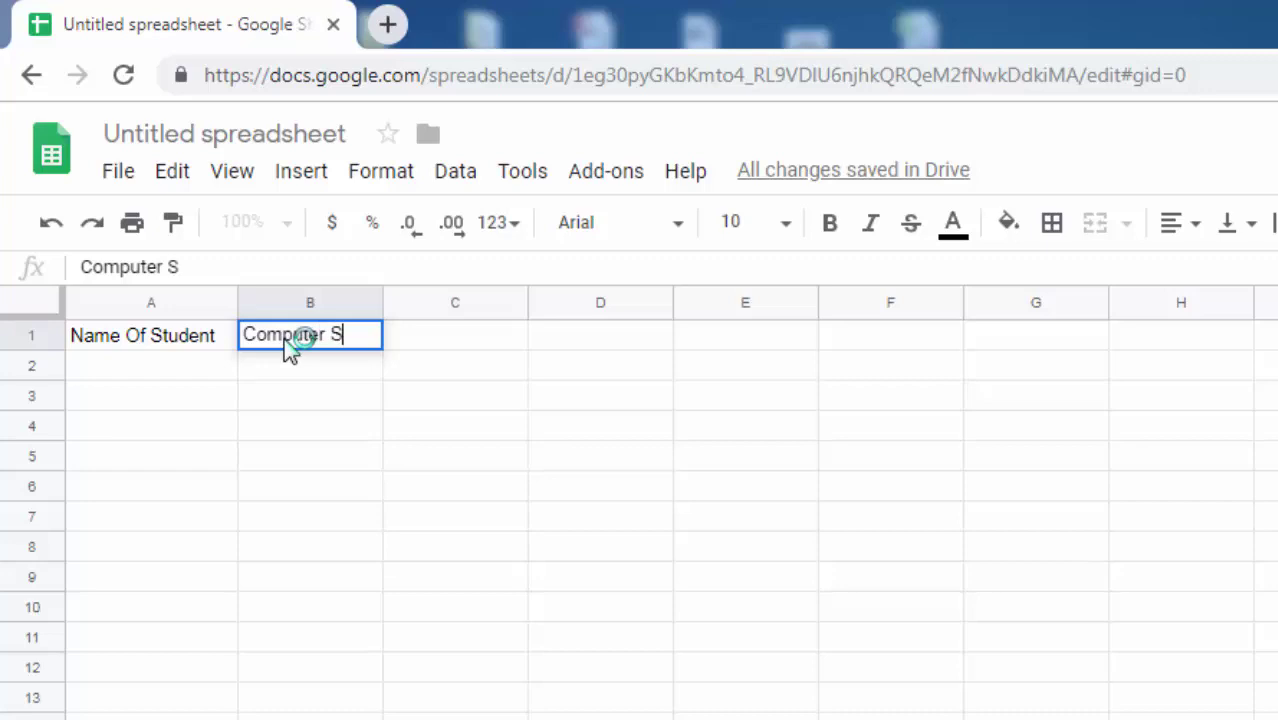
{"action": "type", "text": "cienc"}
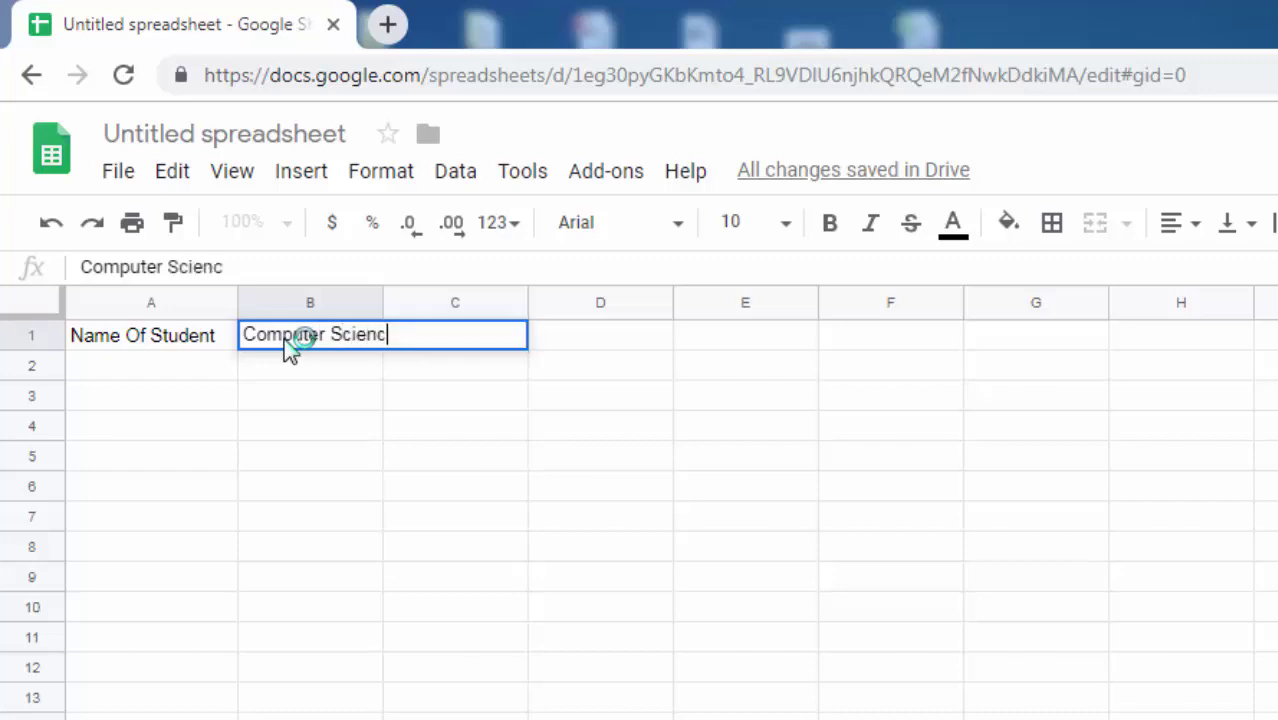
{"action": "type", "text": "e"}
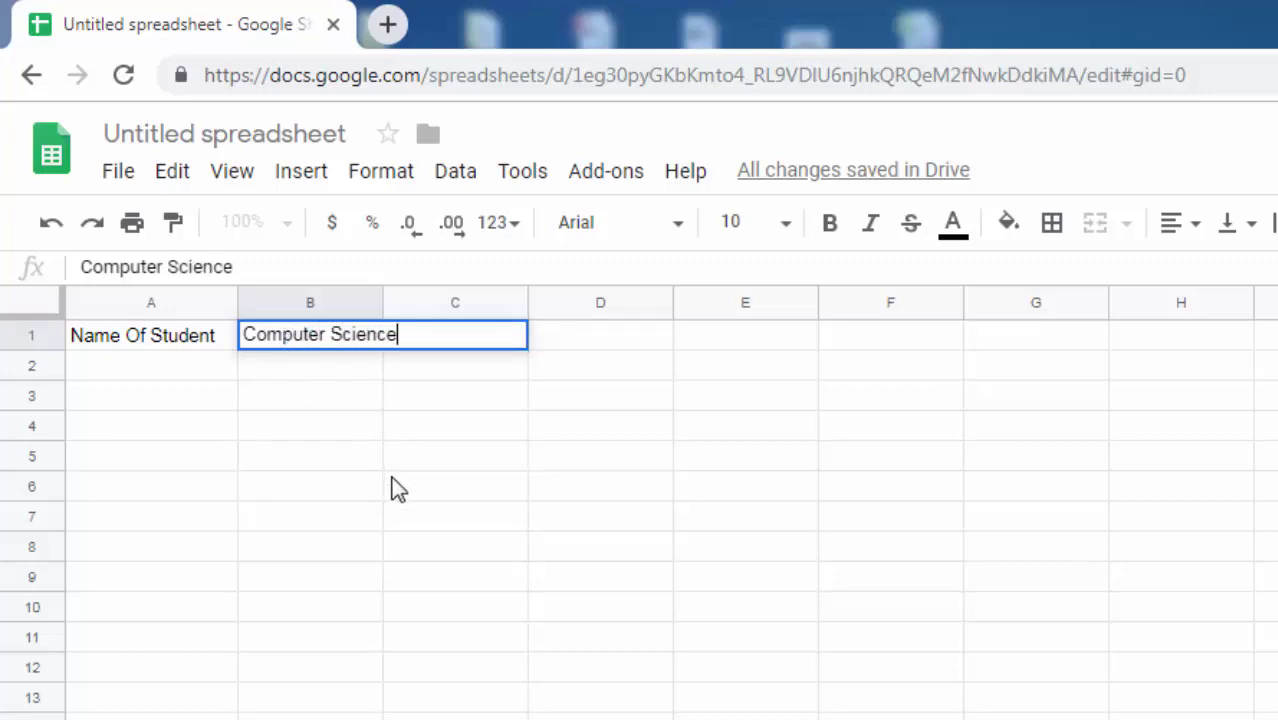
{"action": "left_click", "coordinate": [390, 485]}
{"action": "left_click_drag", "start_coordinate": [378, 302], "coordinate": [410, 330]}
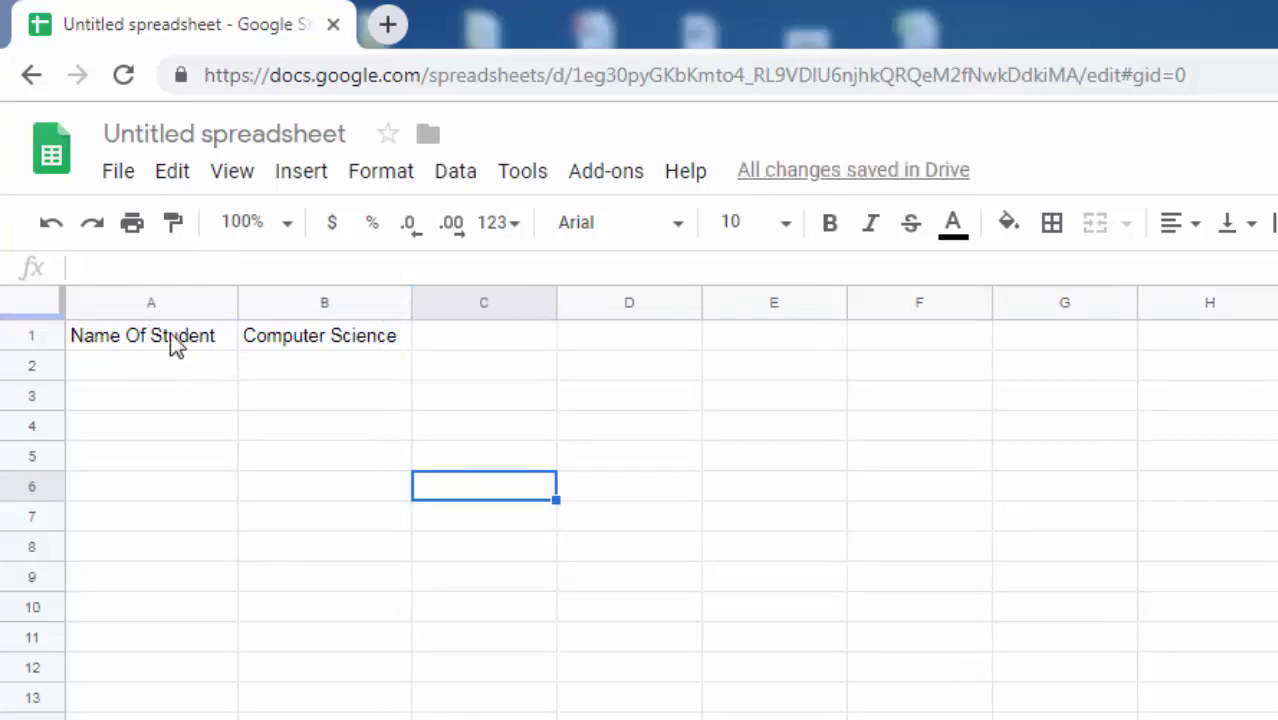
{"action": "left_click", "coordinate": [496, 346]}
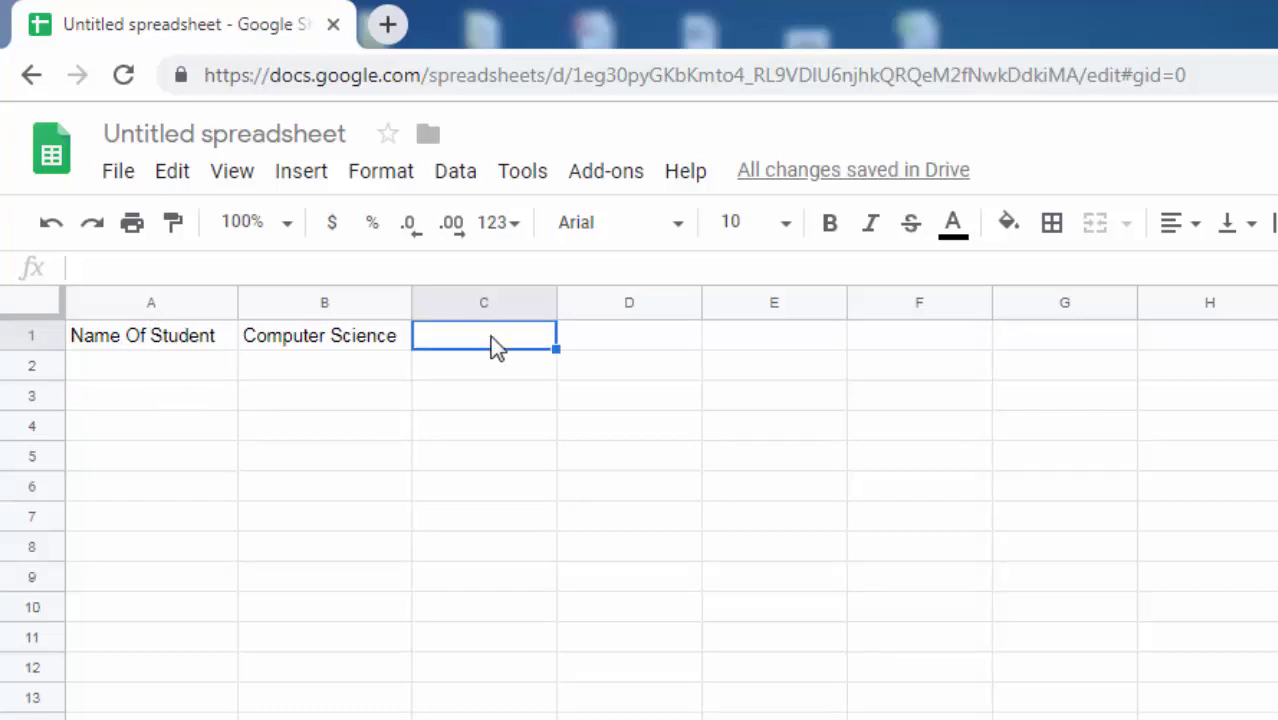
{"action": "type", "text": "E"}
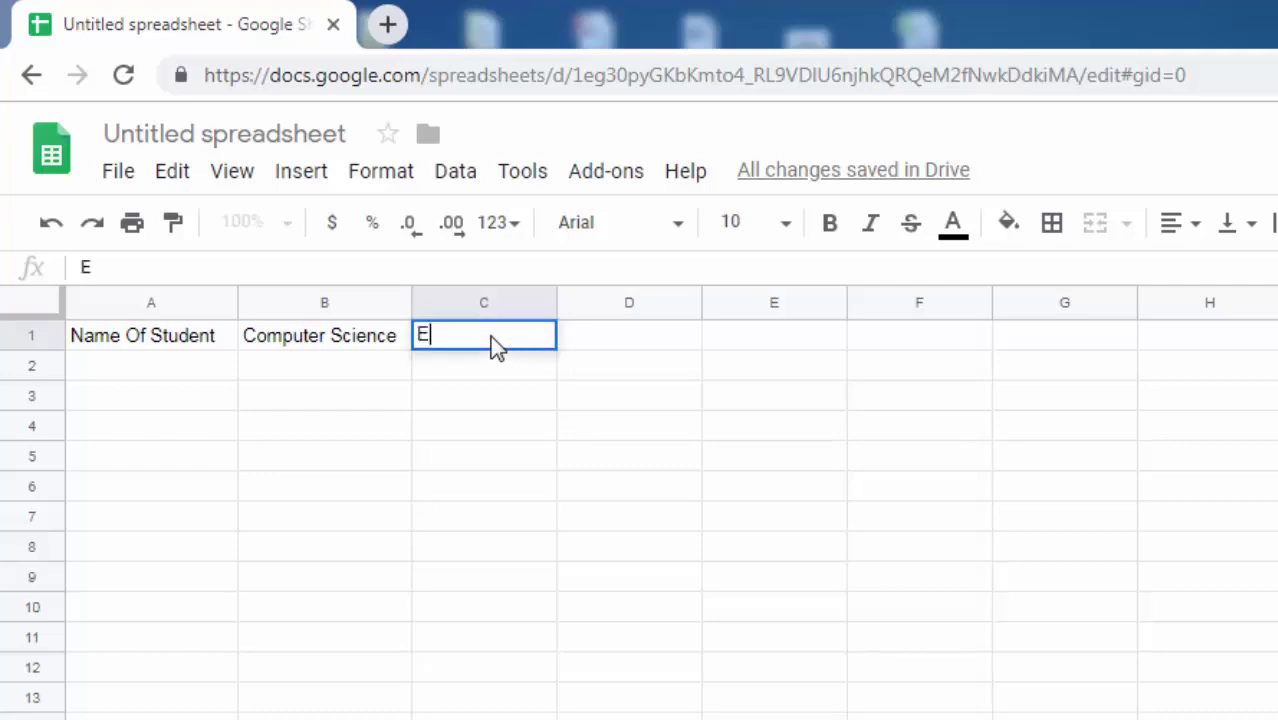
{"action": "type", "text": "nglis"}
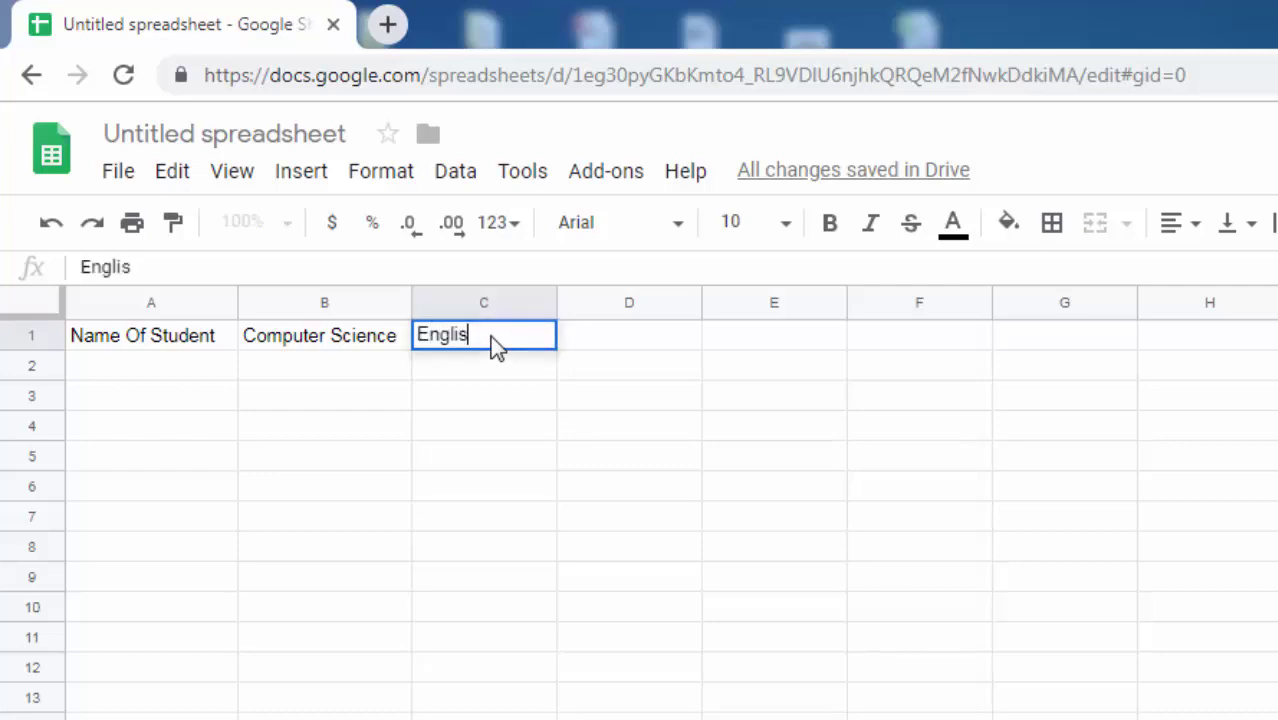
{"action": "type", "text": "h"}
{"action": "left_click", "coordinate": [590, 338]}
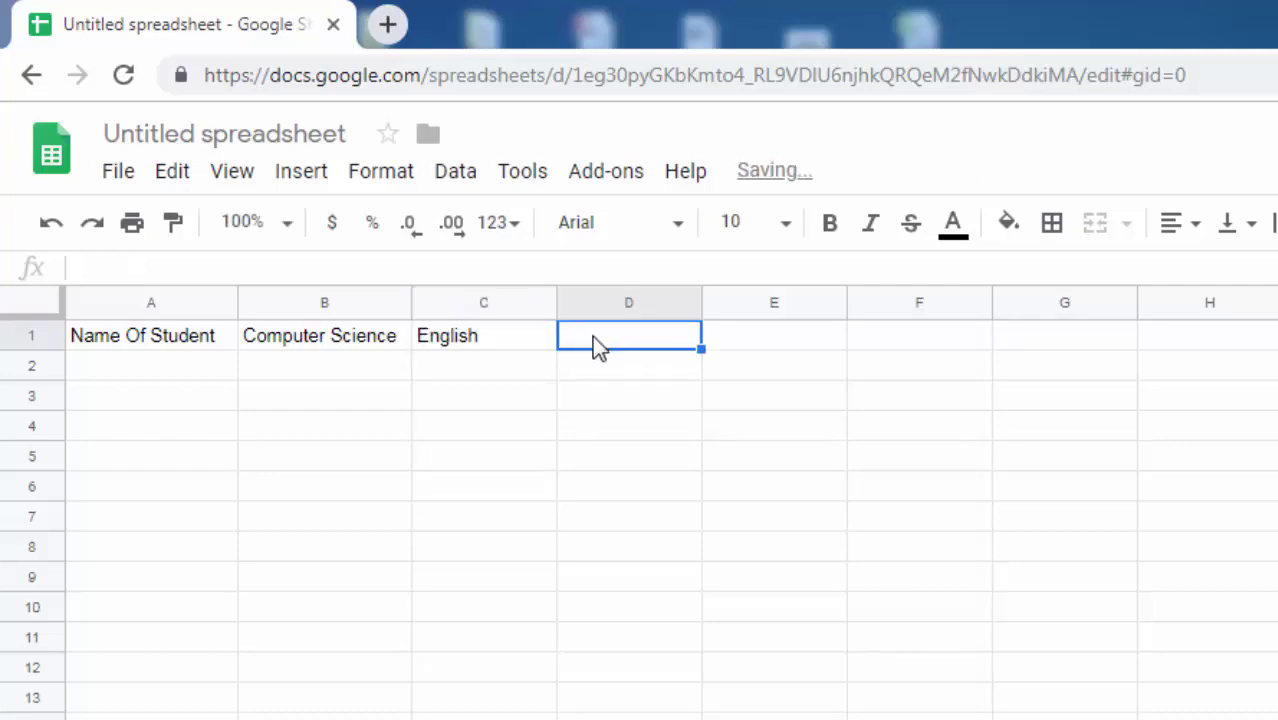
Replace 'Hindi' with 'Physics' in D1, then add 'Chemistry' and 'Bio' in E1 and F1
{"action": "type", "text": "Hi"}
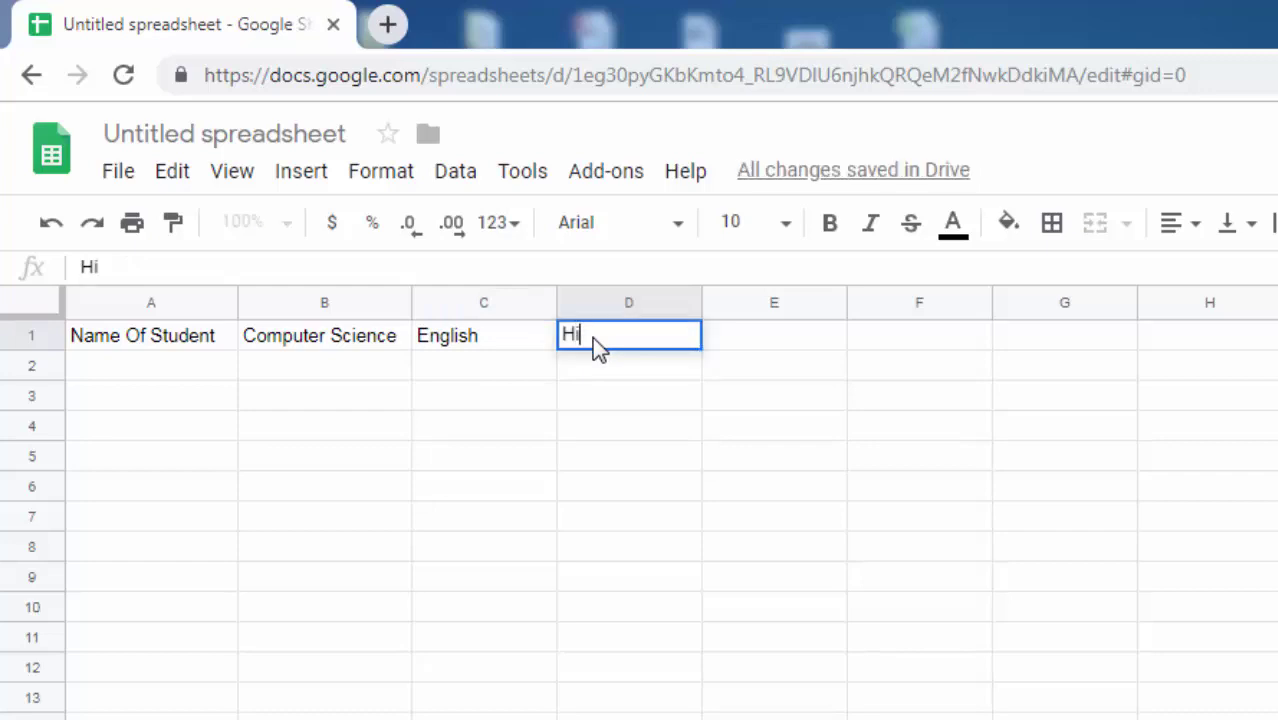
{"action": "type", "text": "ndi"}
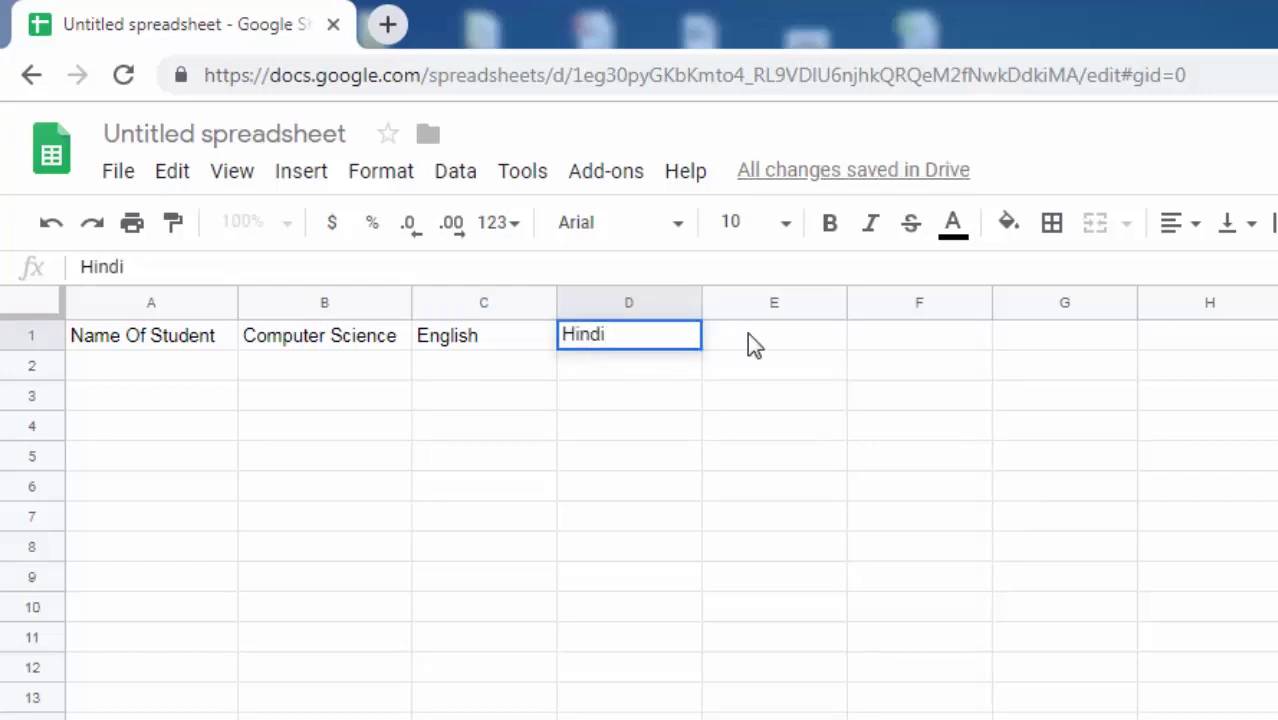
{"action": "key", "text": "BackSpace"}
{"action": "key", "text": "BackSpace"}
{"action": "key", "text": "BackSpace"}
{"action": "key", "text": "BackSpace"}
{"action": "key", "text": "BackSpace"}
{"action": "type", "text": "P"}
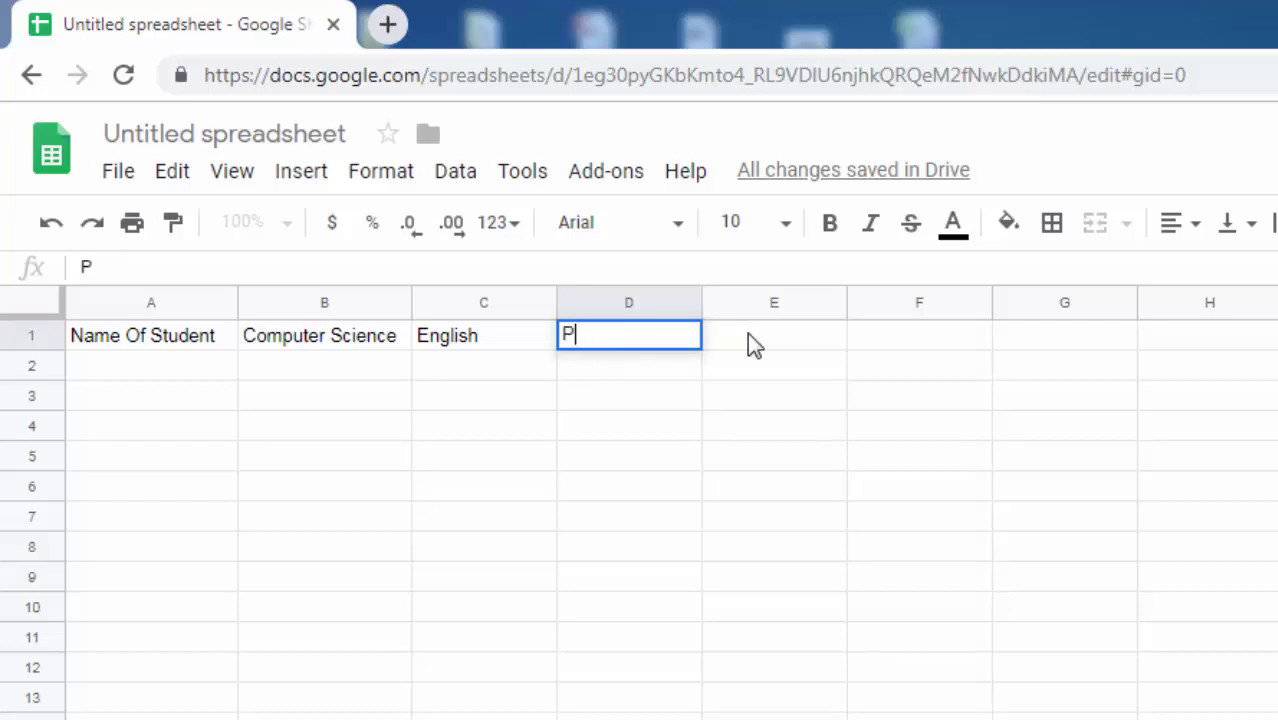
{"action": "type", "text": "hysi"}
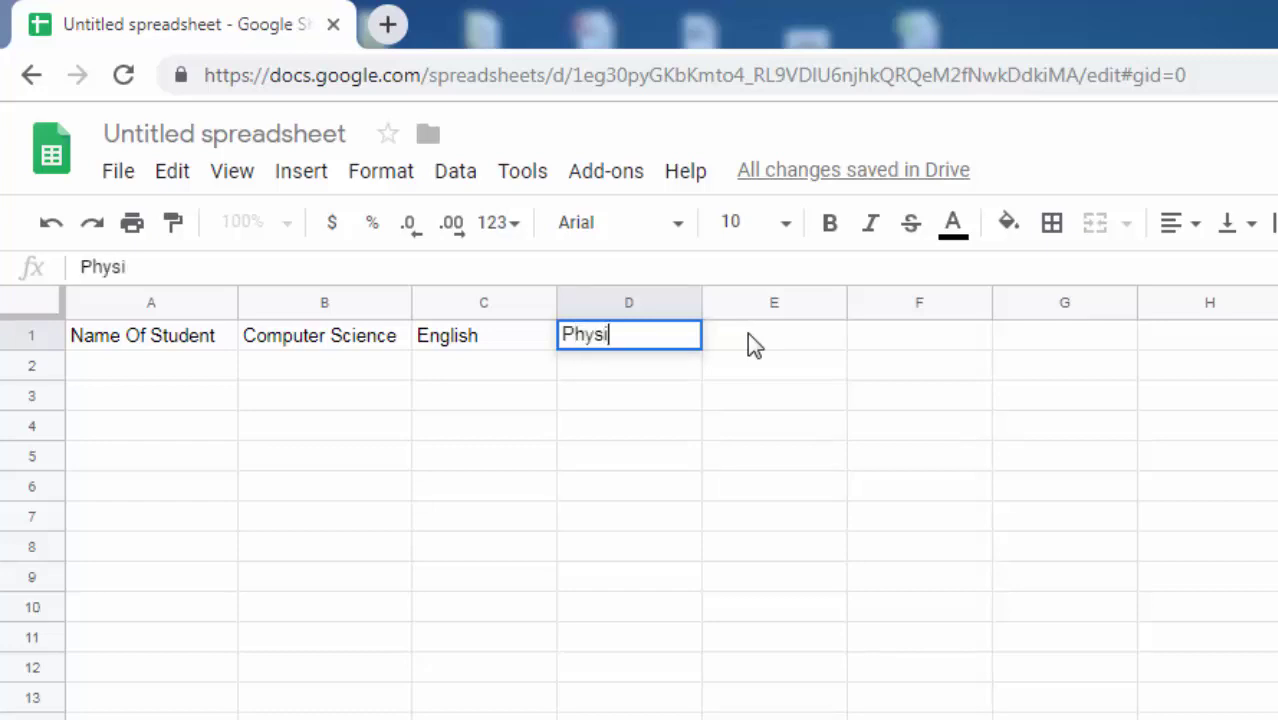
{"action": "type", "text": "cs"}
{"action": "left_click", "coordinate": [750, 337]}
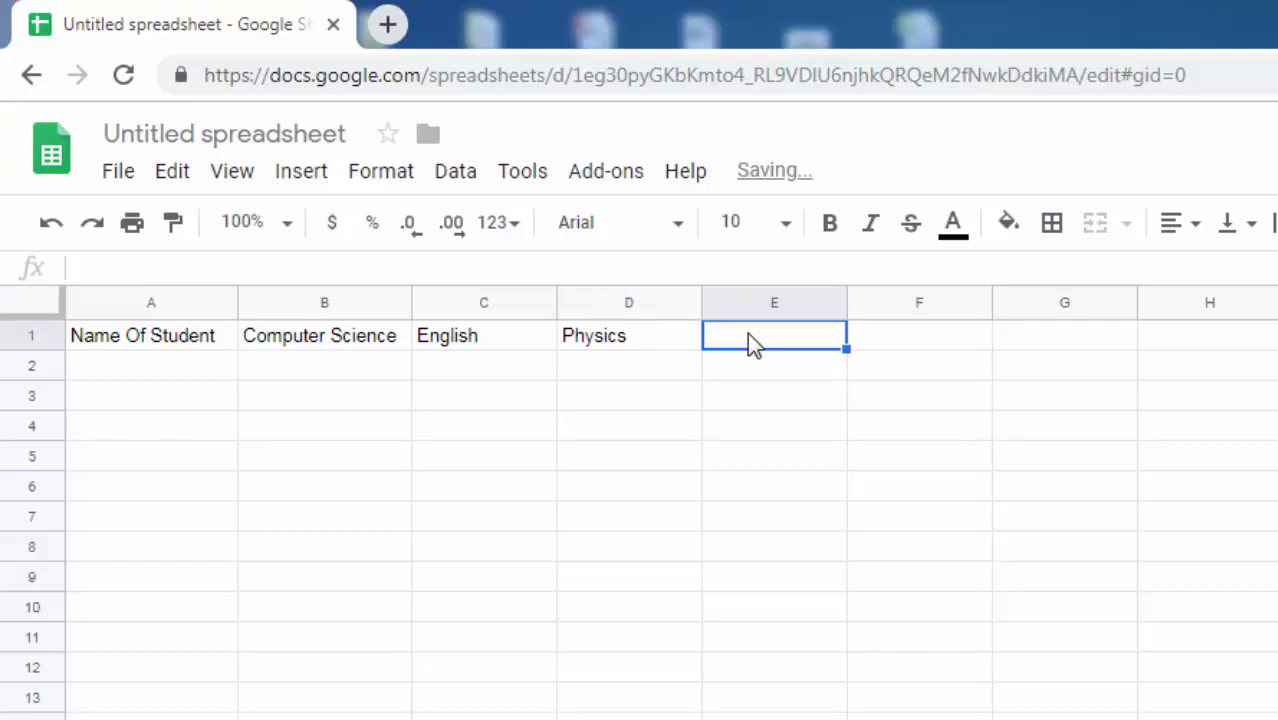
{"action": "type", "text": "Ch"}
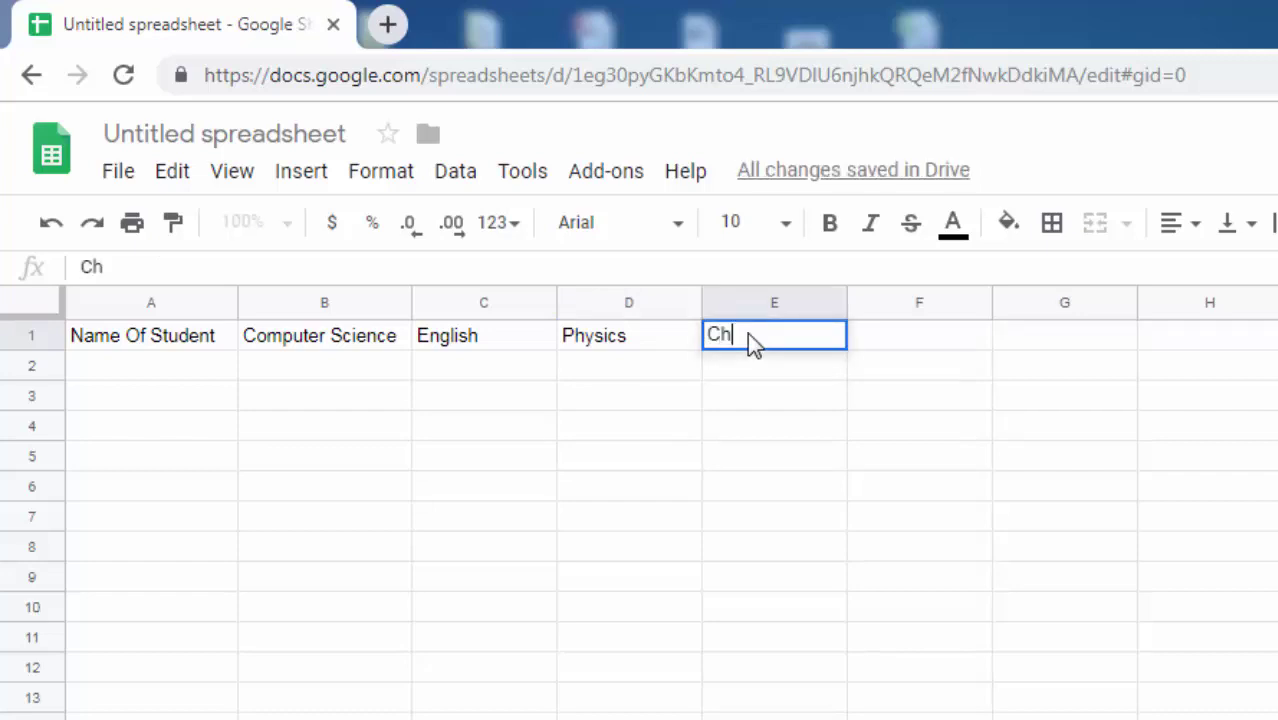
{"action": "type", "text": "emist"}
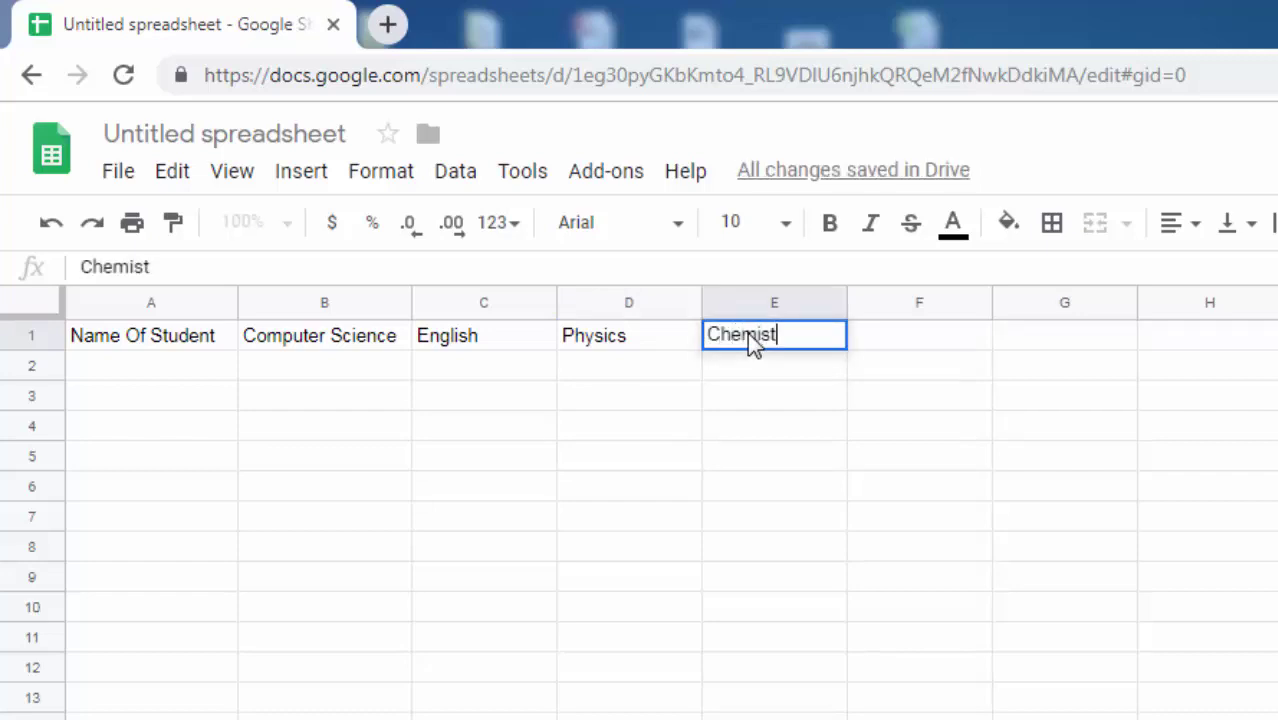
{"action": "type", "text": "ry"}
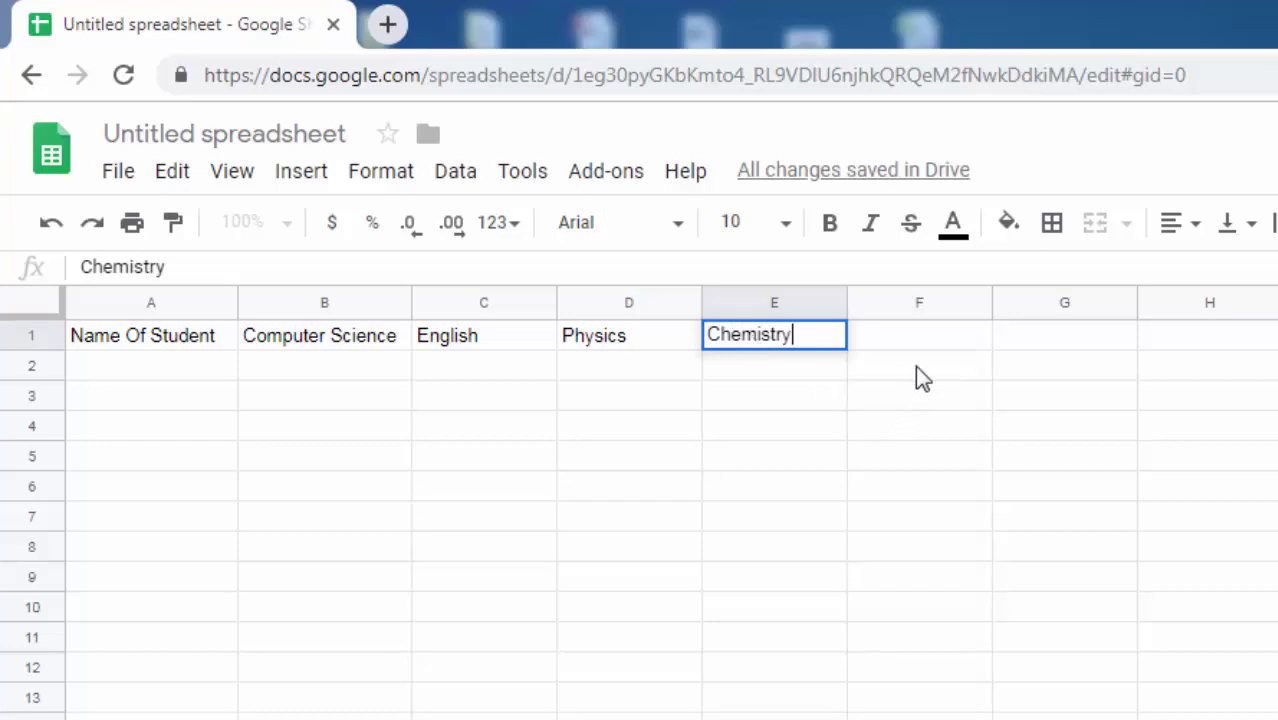
{"action": "left_click", "coordinate": [930, 345]}
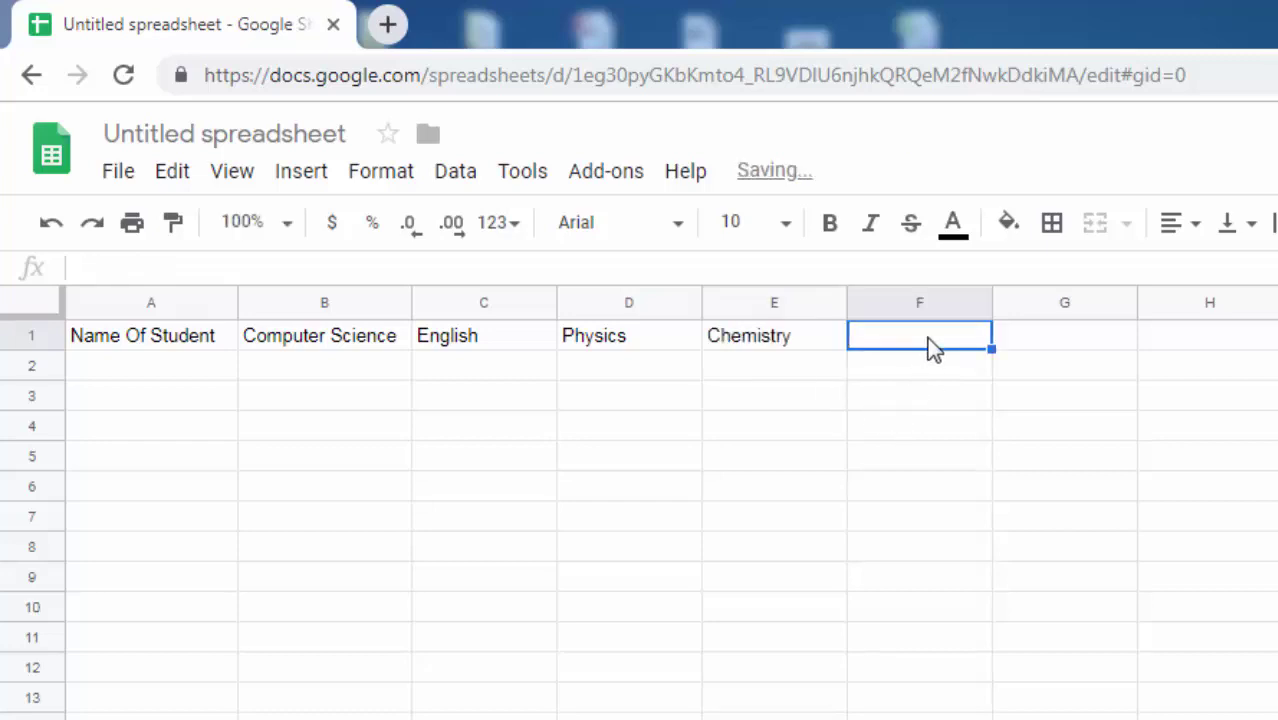
{"action": "type", "text": "Bi"}
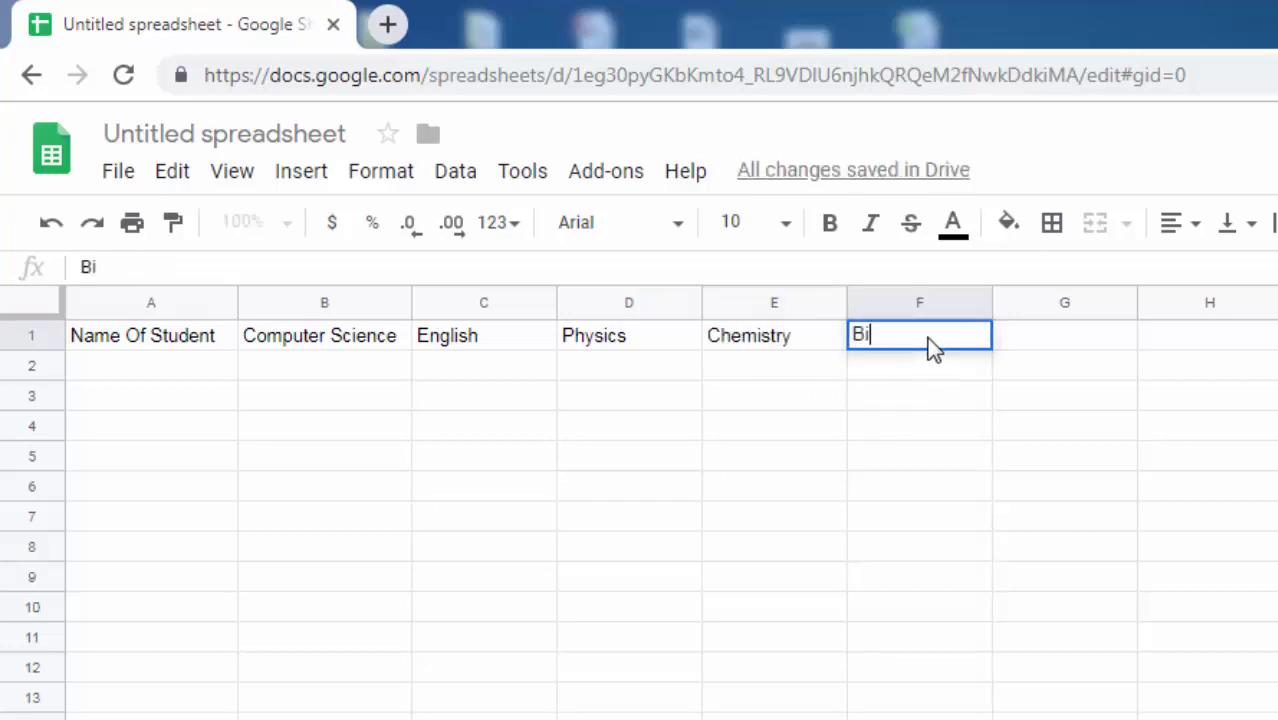
{"action": "type", "text": "o"}
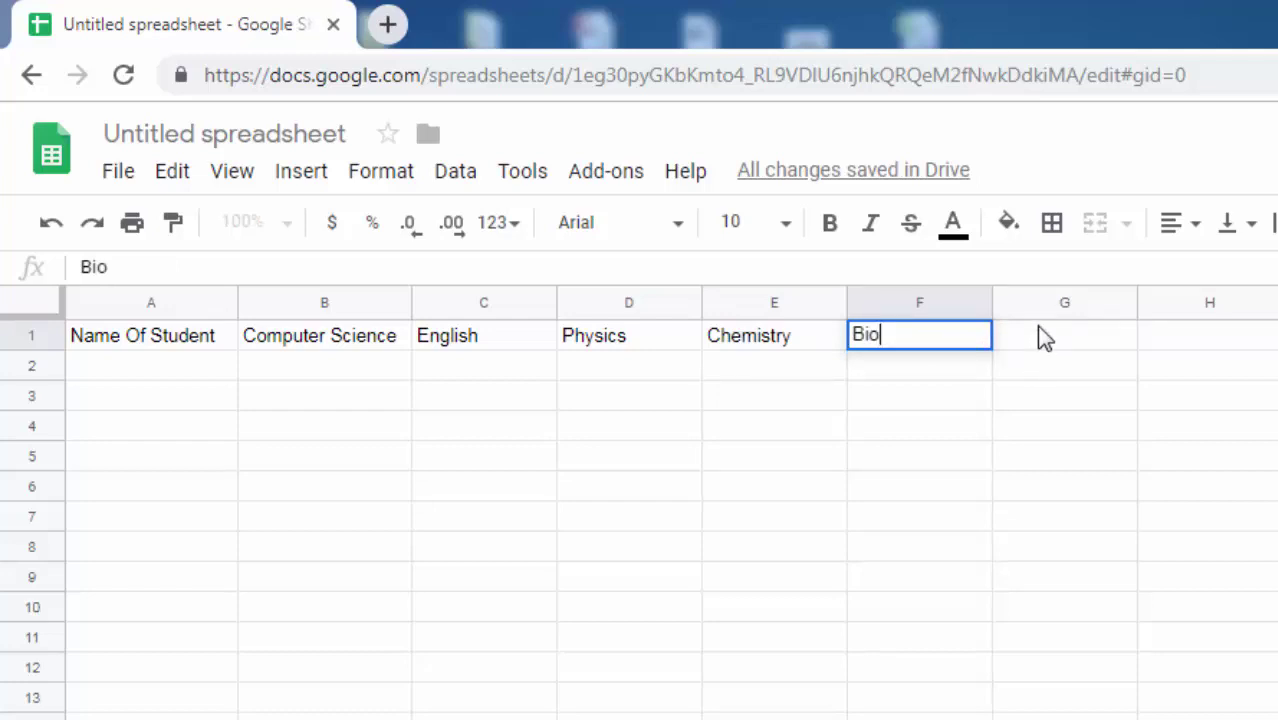
{"action": "left_click", "coordinate": [1040, 338]}
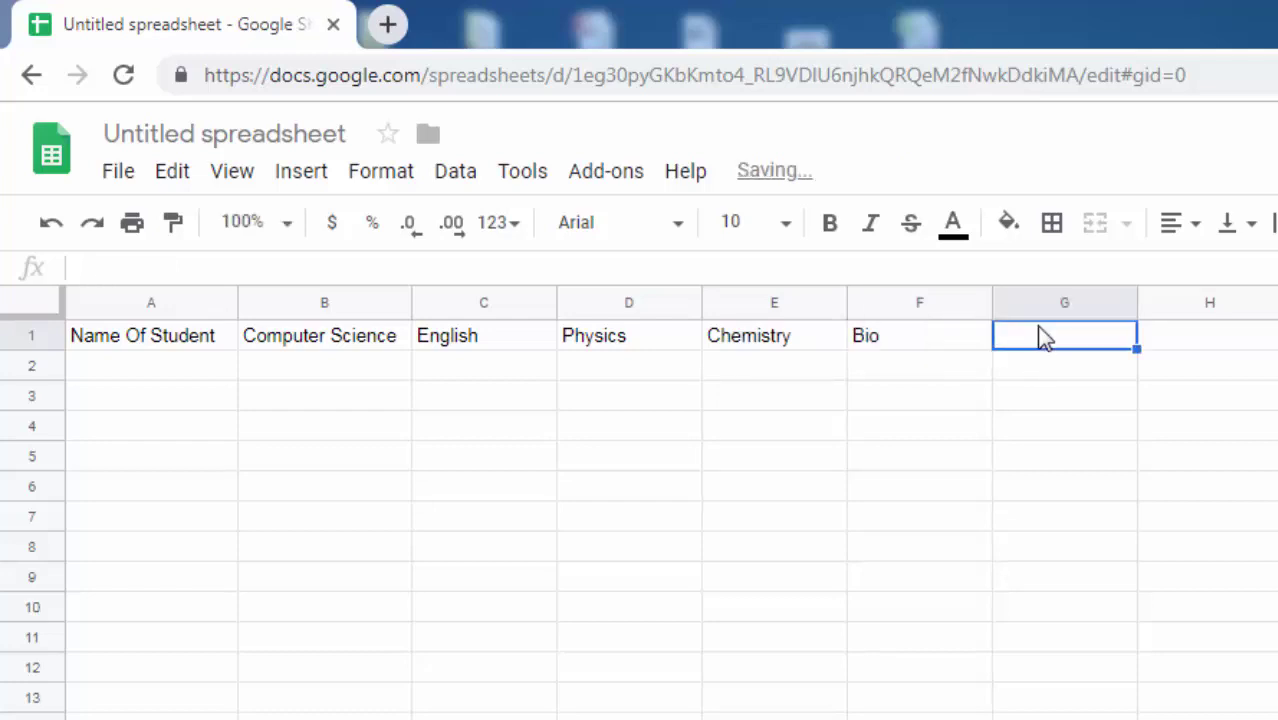
Add headers 'Total', 'Max', 'Min' and 'Average' in G1 through J1
{"action": "type", "text": "Tota"}
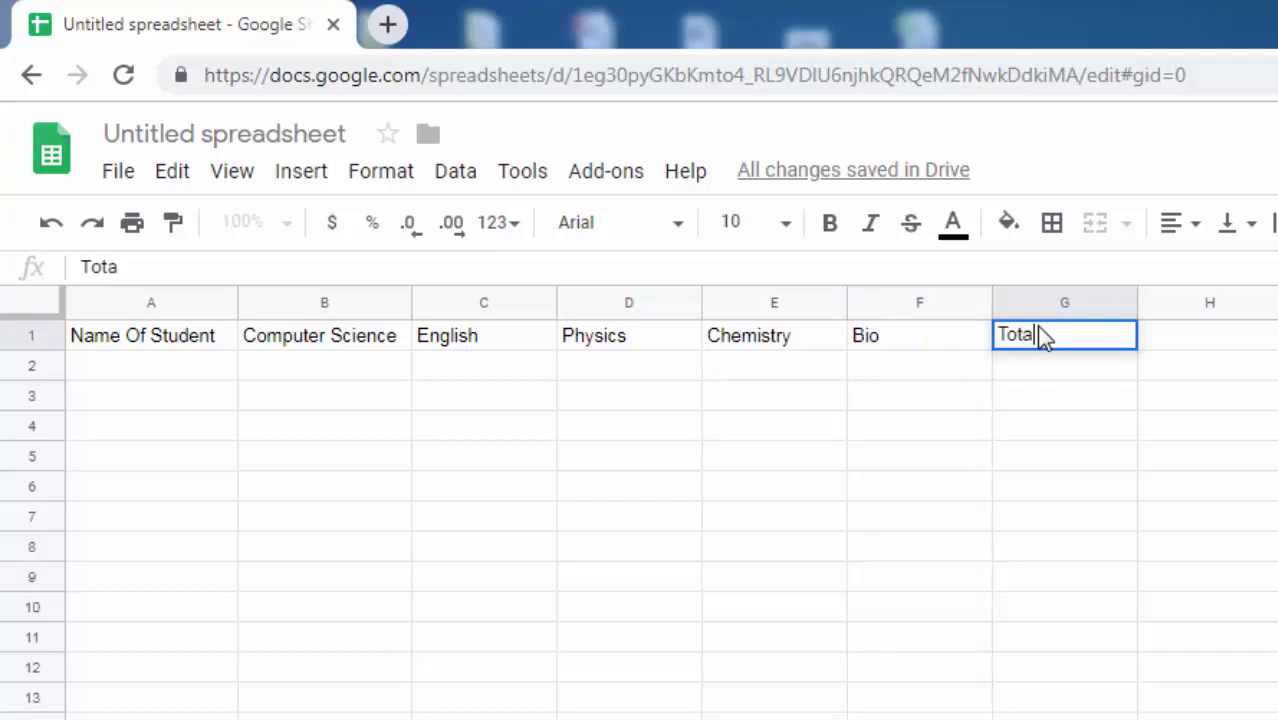
{"action": "type", "text": "l"}
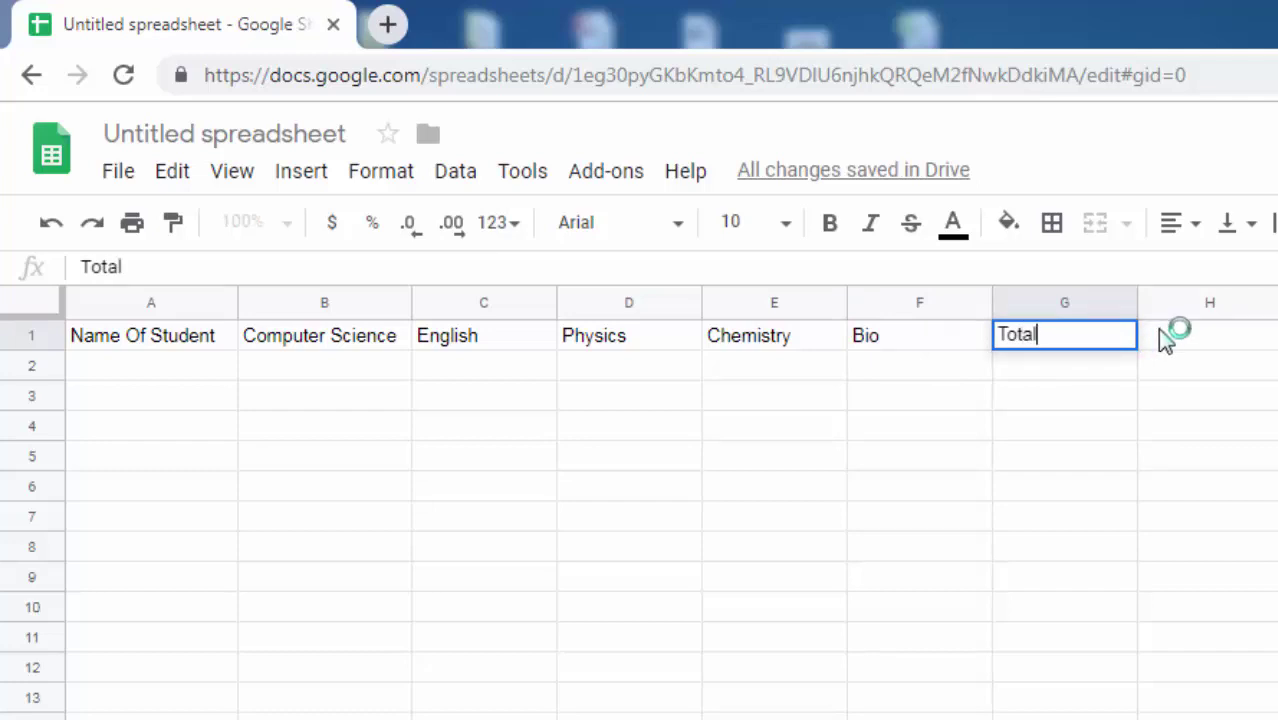
{"action": "left_click", "coordinate": [1165, 337]}
{"action": "type", "text": "Ma"}
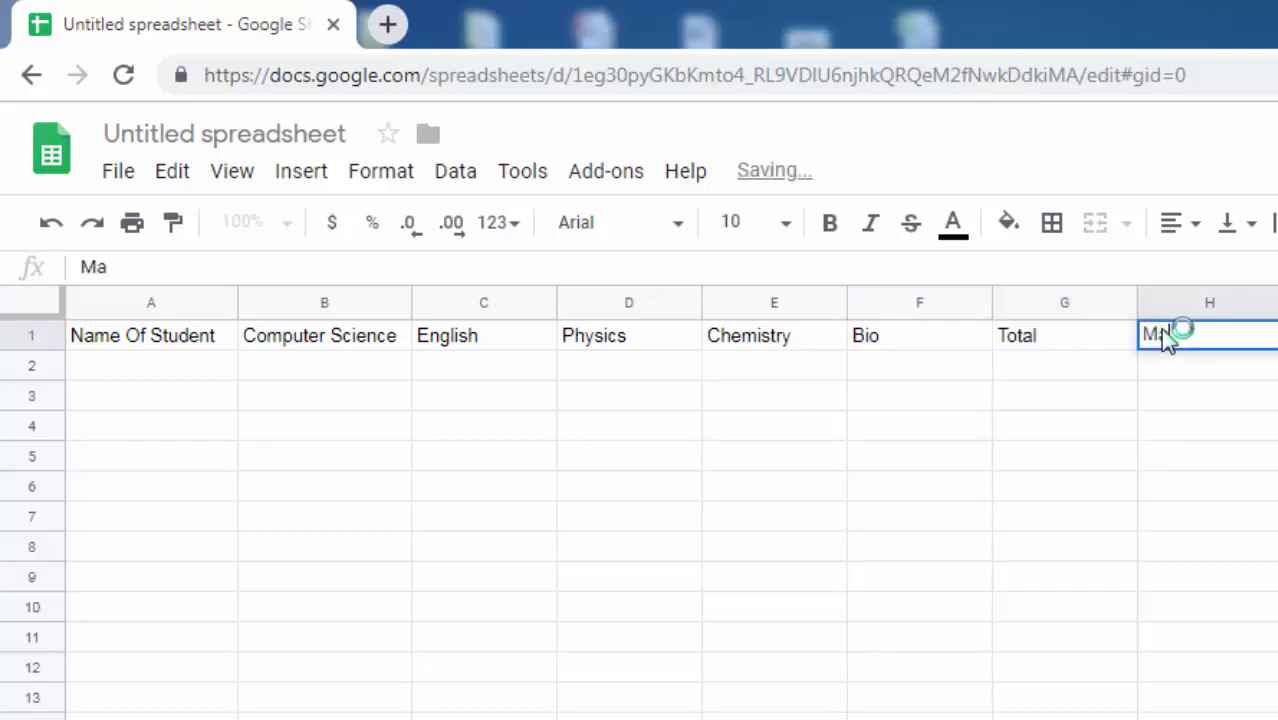
{"action": "type", "text": "x"}
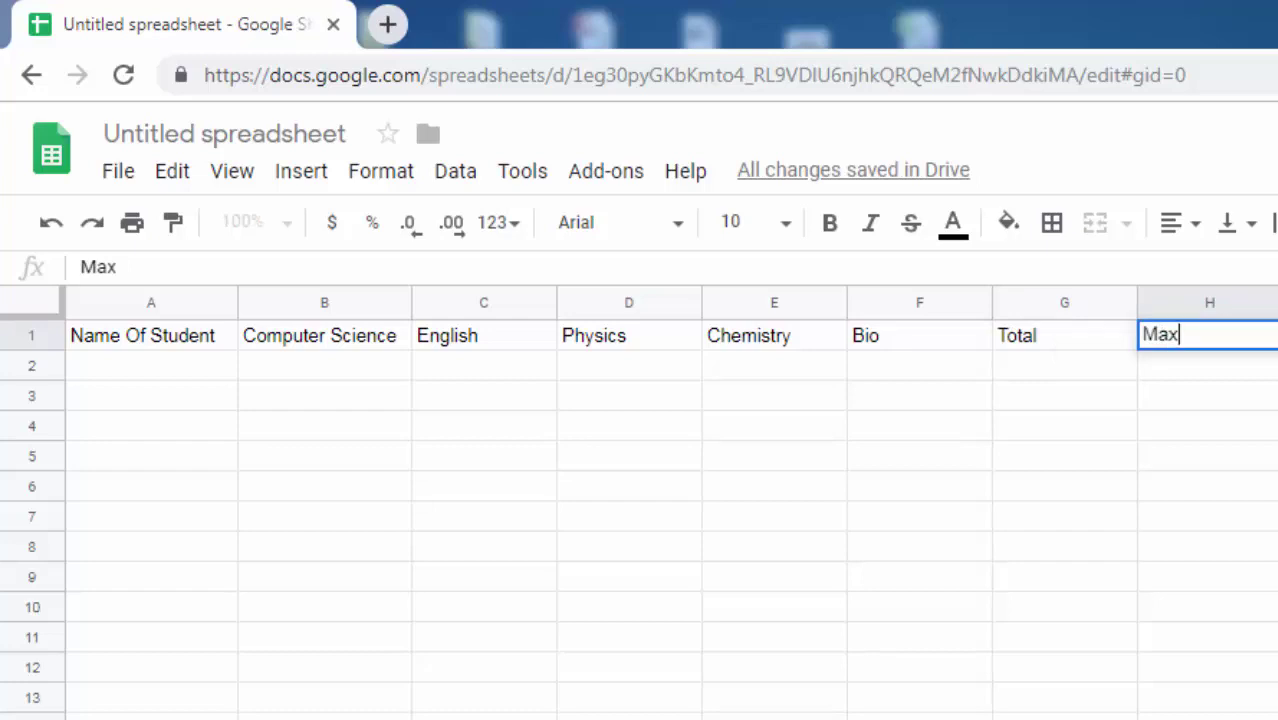
{"action": "key", "text": "Tab"}
{"action": "type", "text": "Min"}
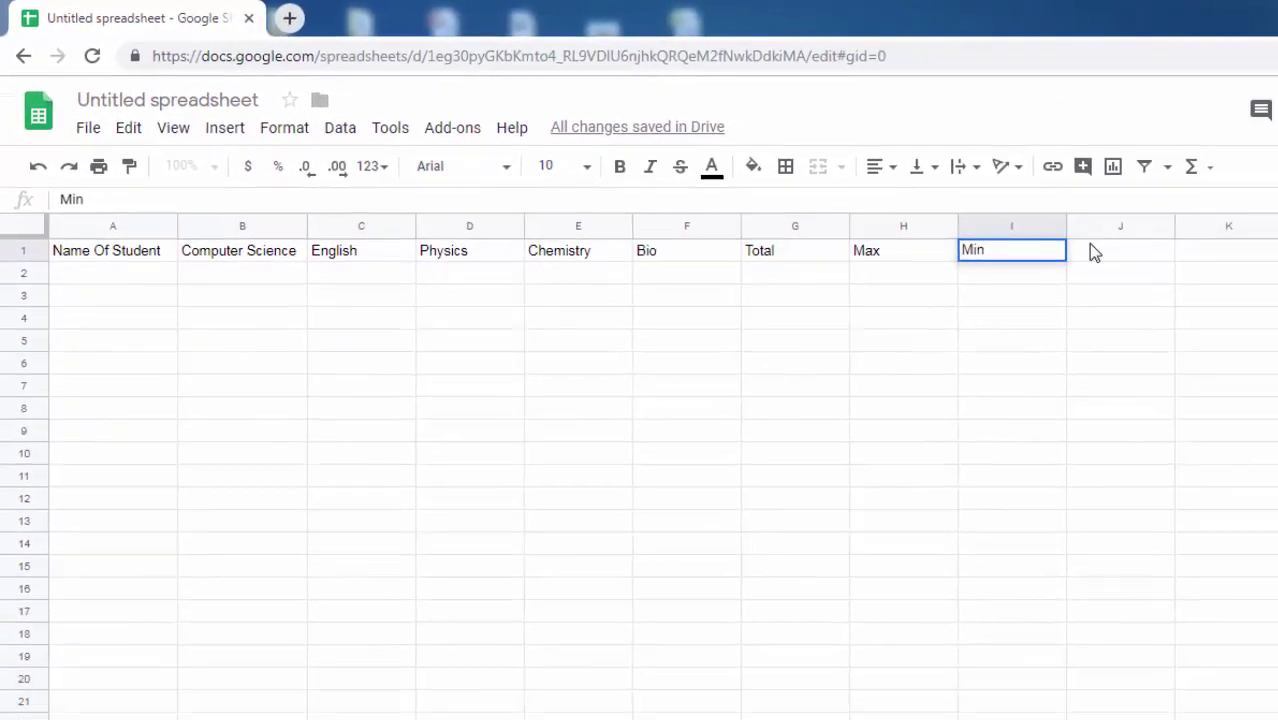
{"action": "left_click", "coordinate": [1089, 243]}
{"action": "type", "text": "A"}
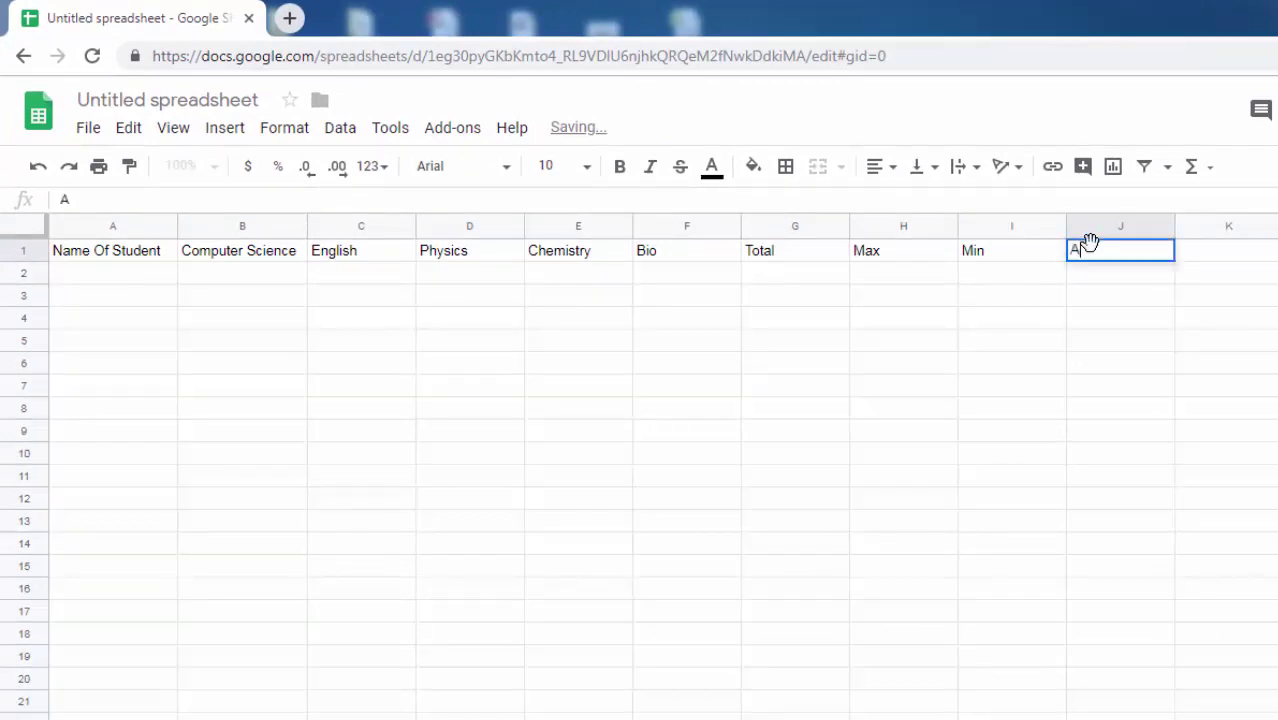
{"action": "type", "text": "verag"}
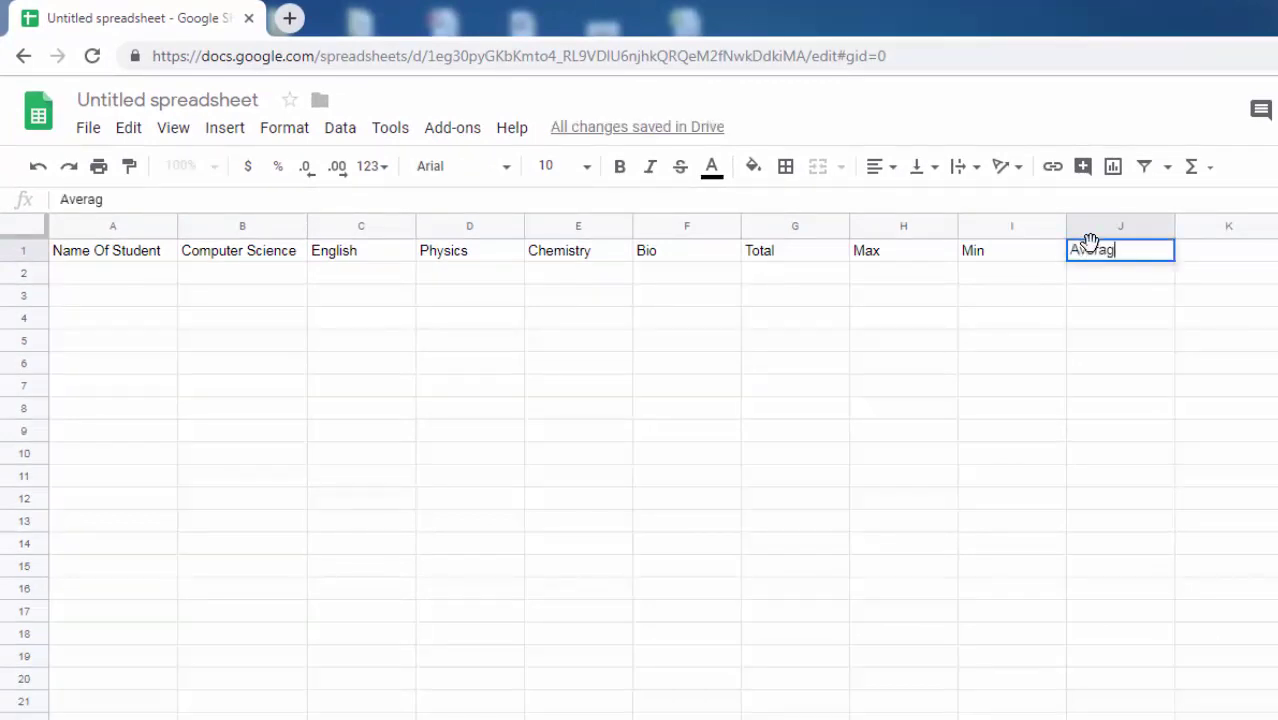
{"action": "type", "text": "e"}
Enter the first three student names in cells A2 to A4
{"action": "left_click", "coordinate": [72, 278]}
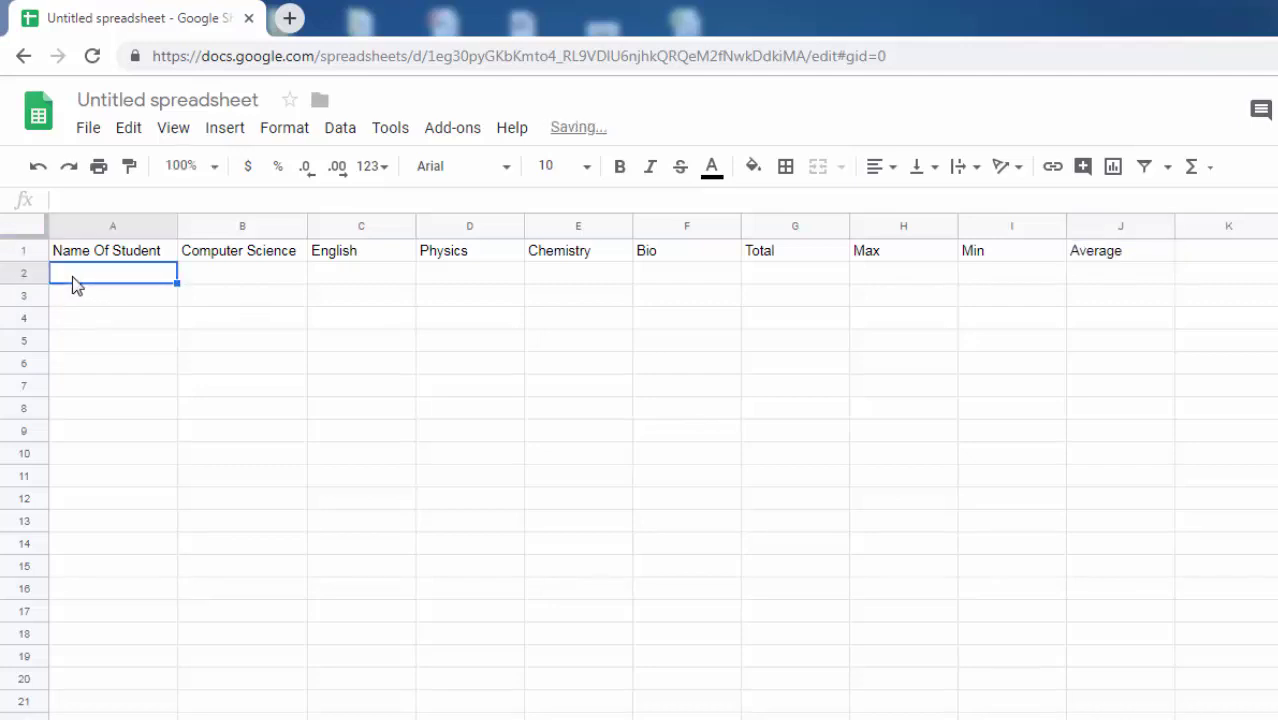
{"action": "type", "text": "Rames"}
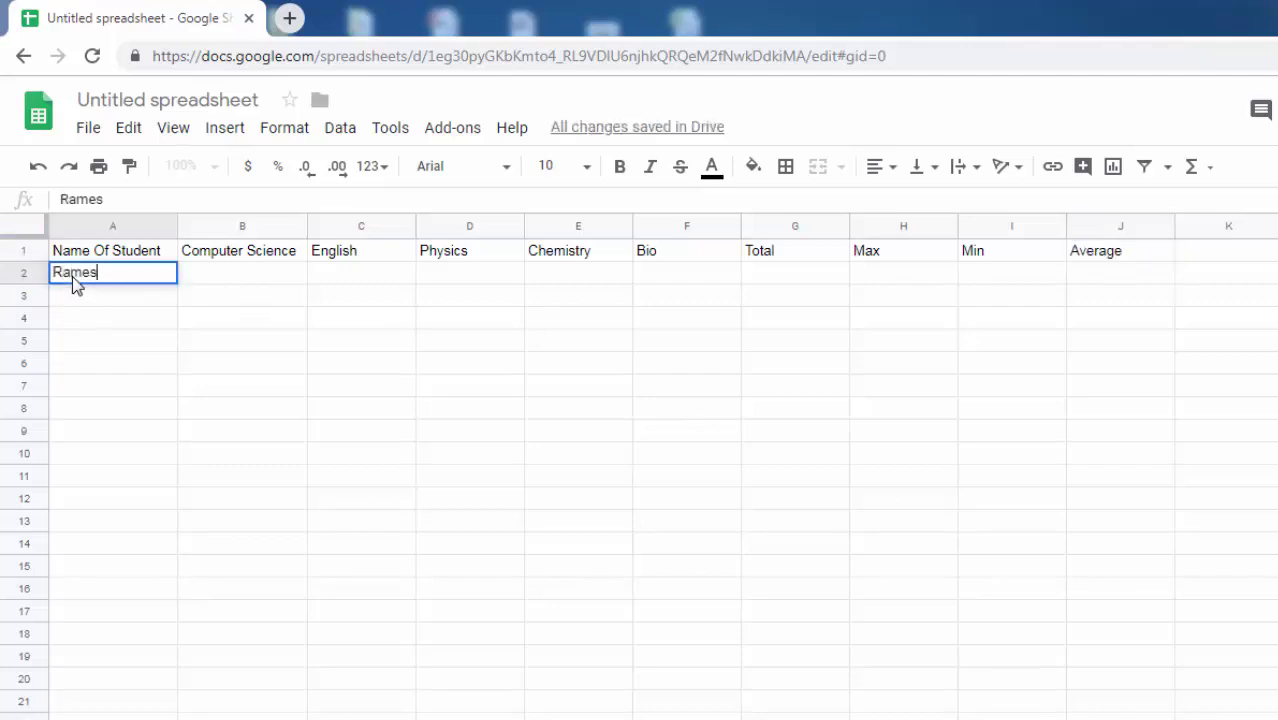
{"action": "type", "text": "h"}
{"action": "key", "text": "Return"}
{"action": "type", "text": "S"}
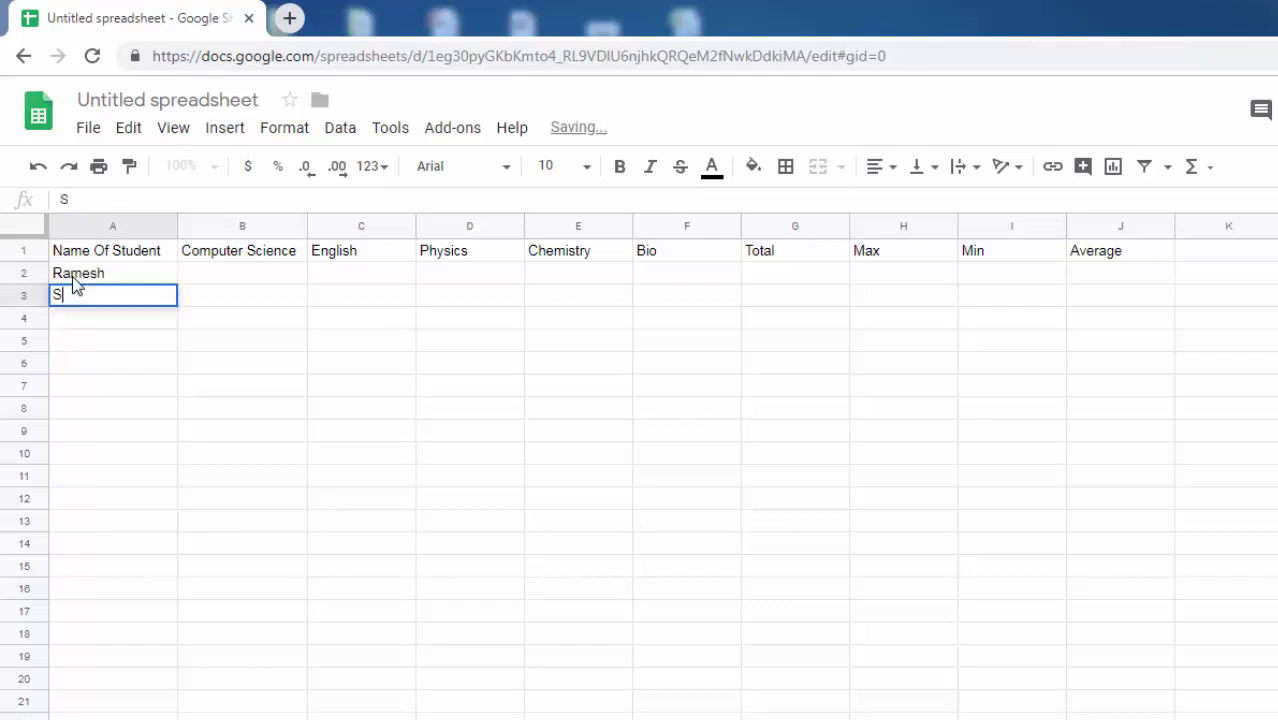
{"action": "type", "text": "uresh"}
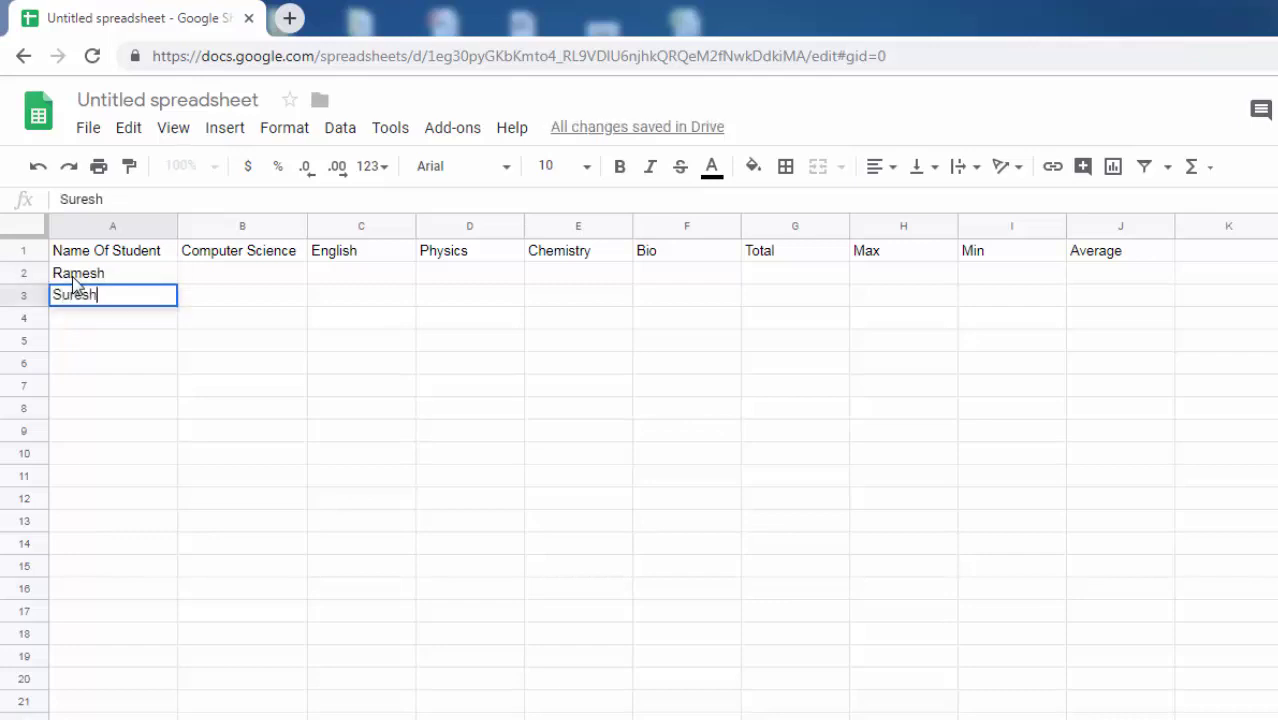
{"action": "key", "text": "Return"}
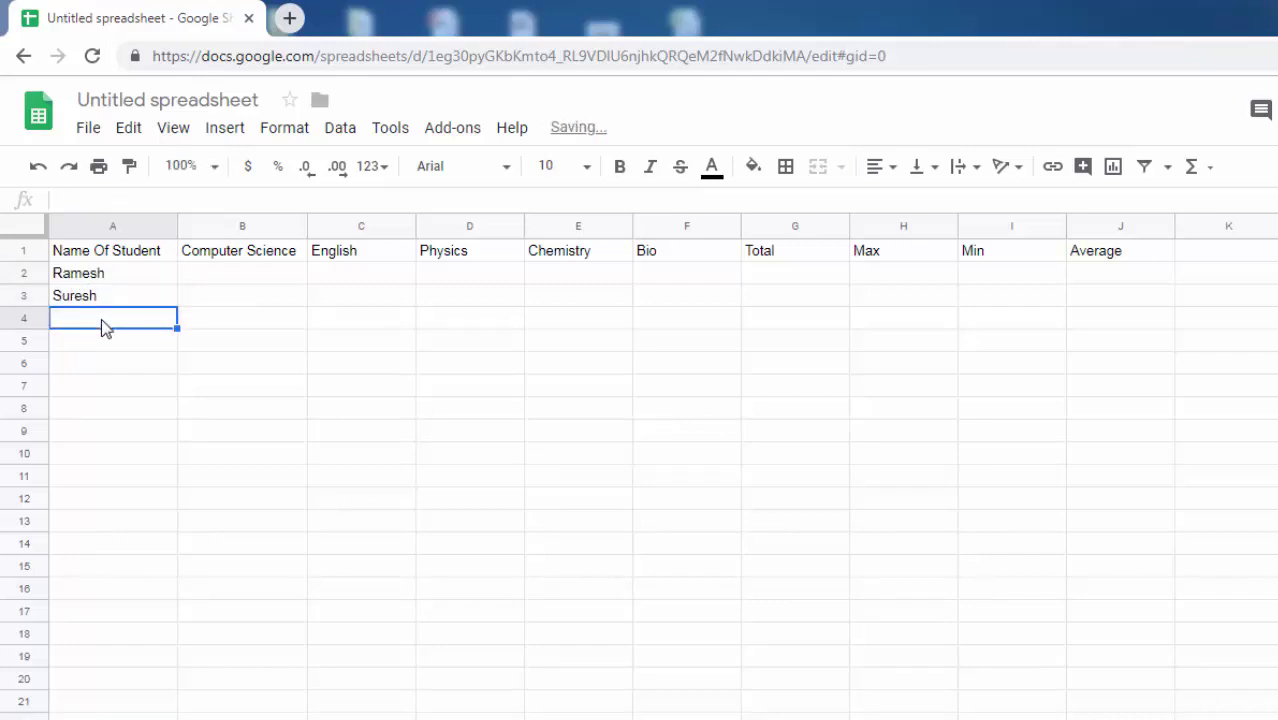
{"action": "type", "text": "Raje"}
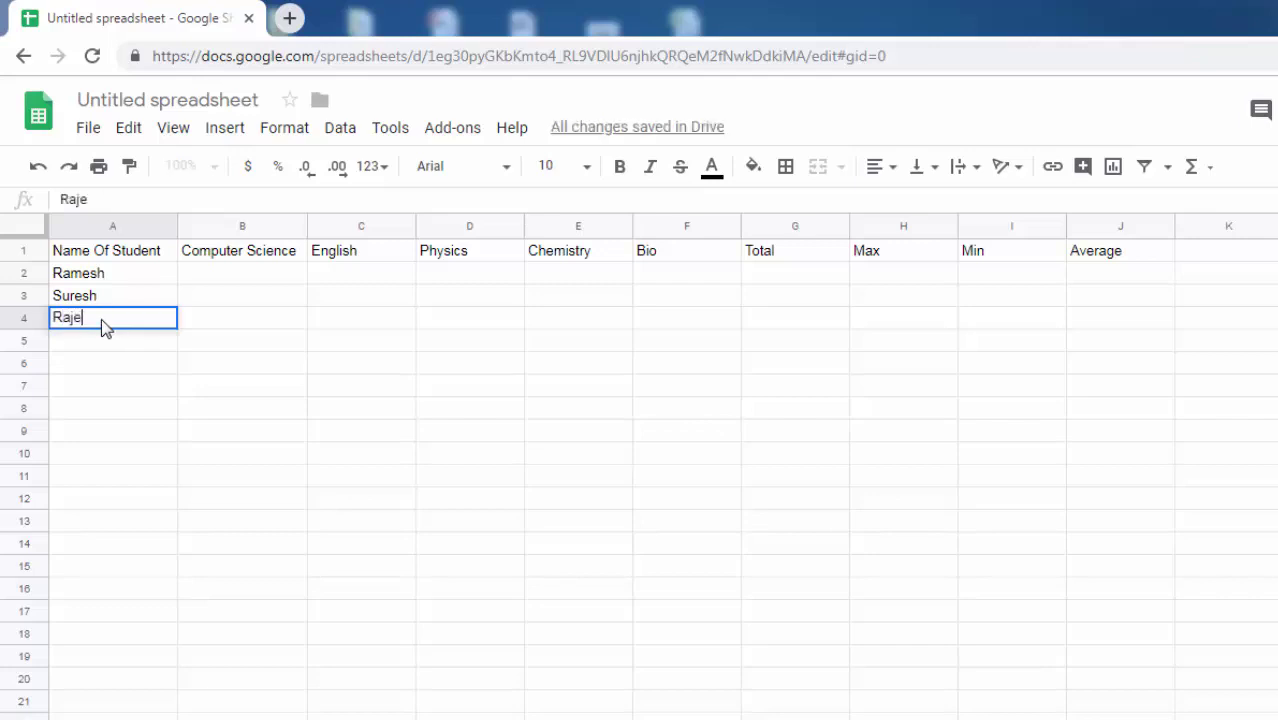
{"action": "type", "text": "sh"}
{"action": "left_click", "coordinate": [150, 343]}
Enter the remaining three student names in cells A5 to A7
{"action": "type", "text": "P"}
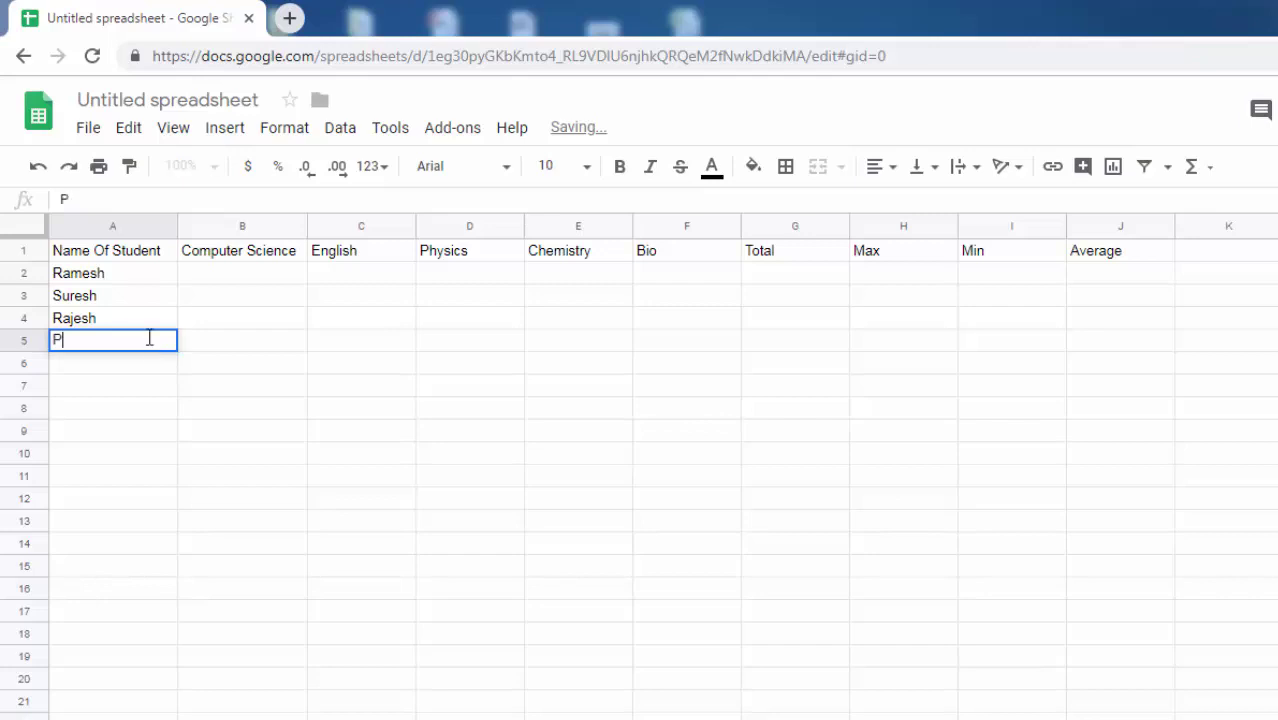
{"action": "type", "text": "arvez"}
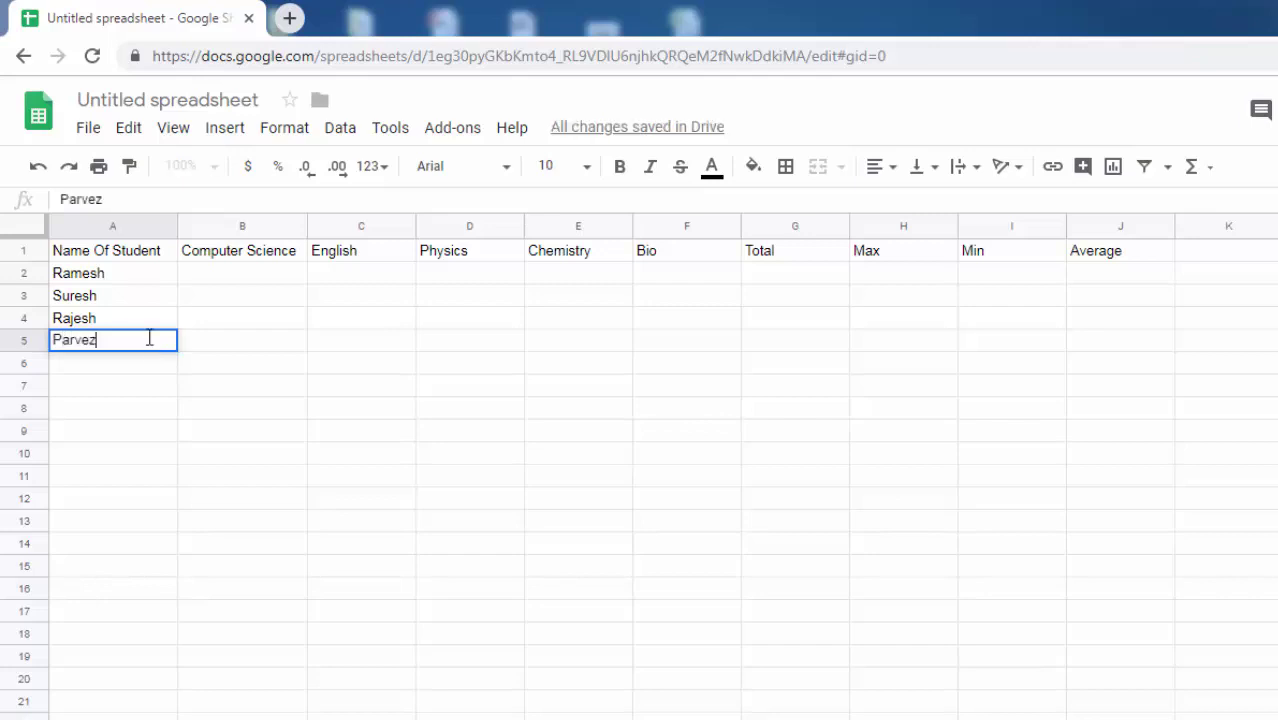
{"action": "left_click", "coordinate": [126, 356]}
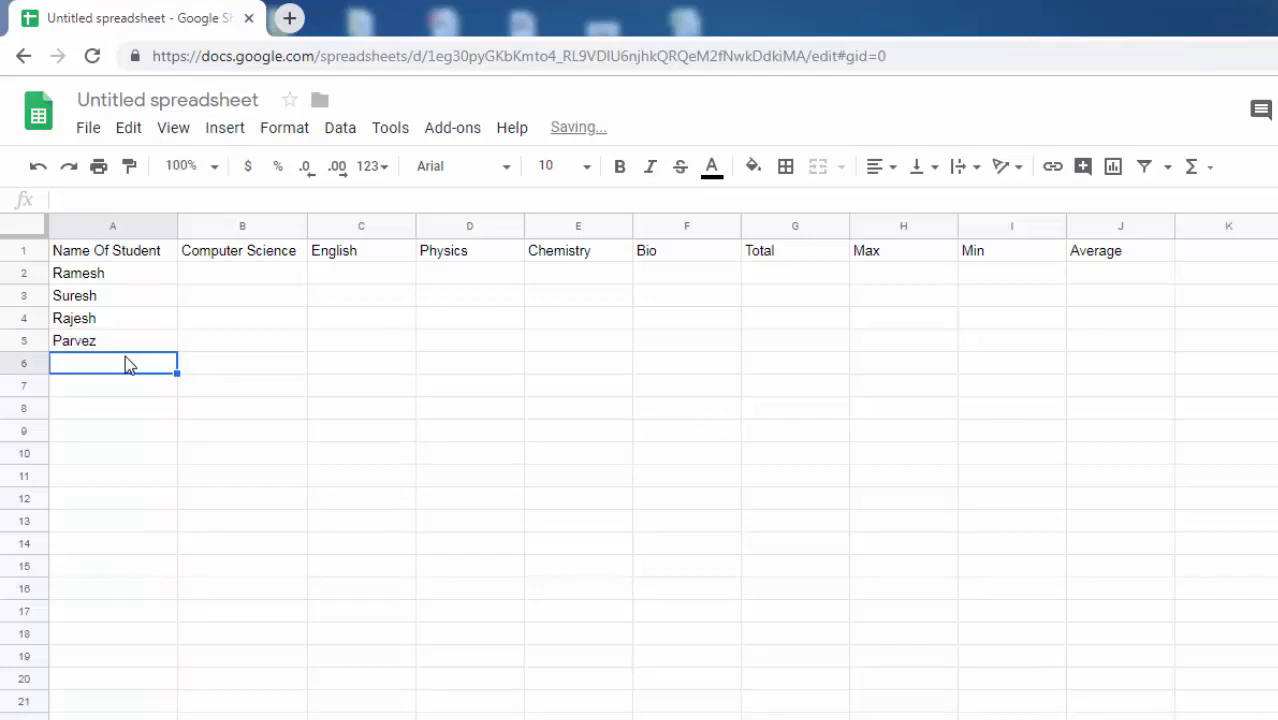
{"action": "type", "text": "Rink"}
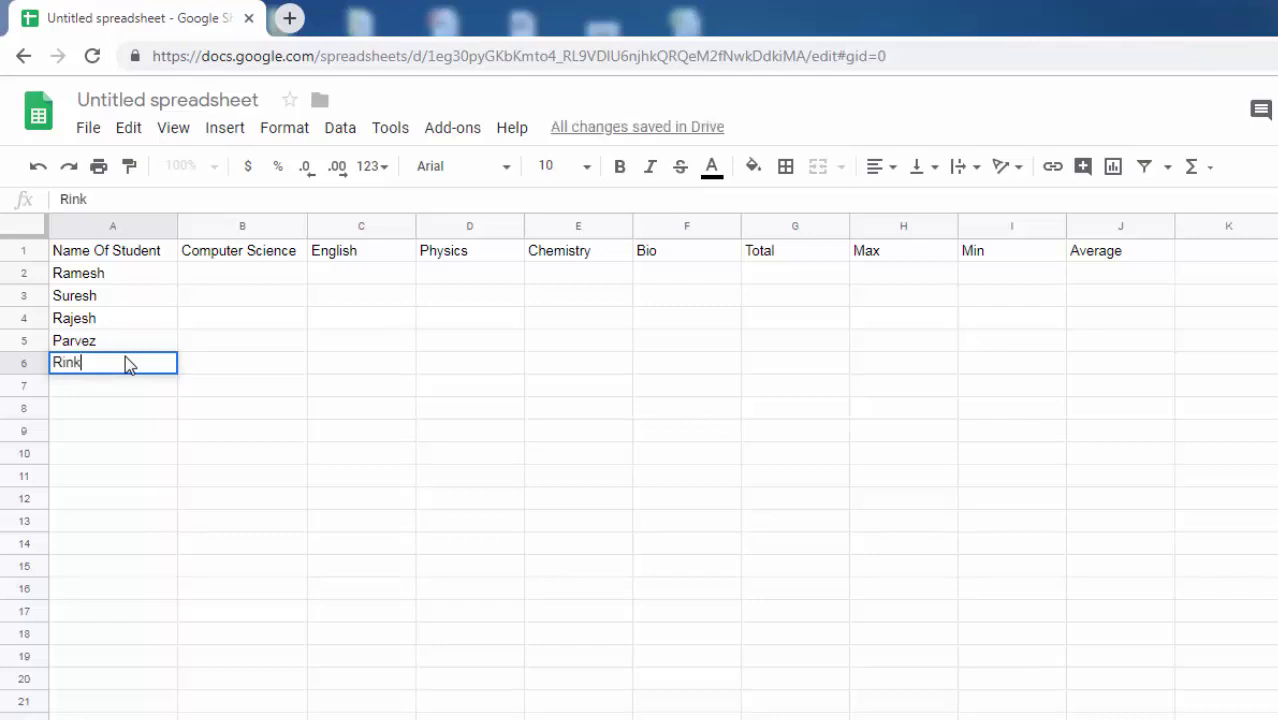
{"action": "type", "text": "u"}
{"action": "left_click", "coordinate": [126, 395]}
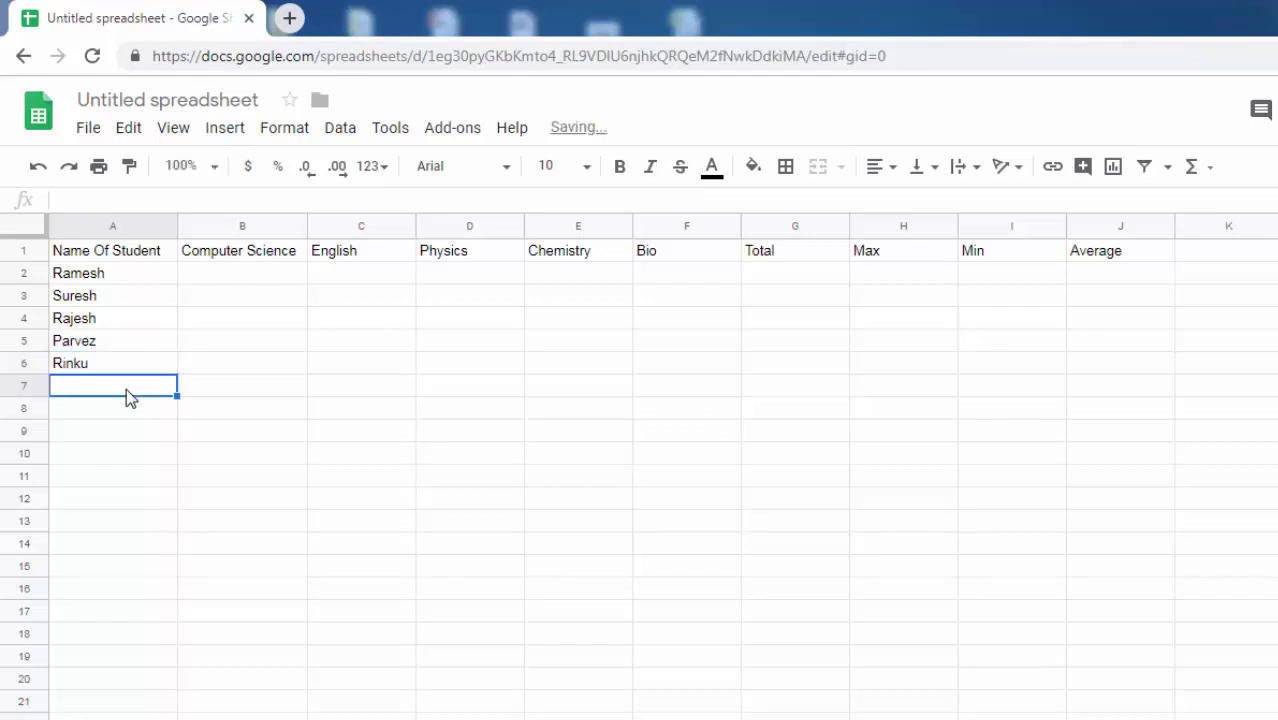
{"action": "type", "text": "Tin"}
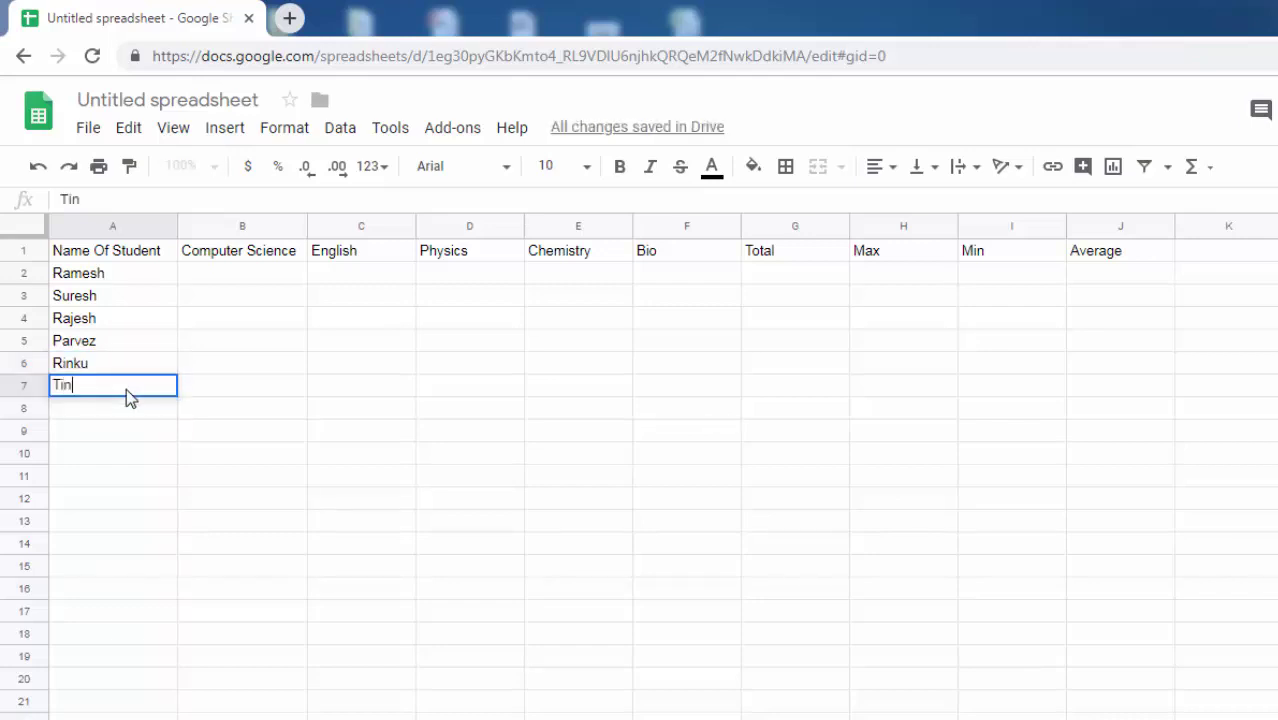
{"action": "type", "text": "ku"}
{"action": "left_click", "coordinate": [240, 283]}
Enter =RANDBETWEEN(5,90) in B2 to generate a random Computer Science mark
{"action": "type", "text": "="}
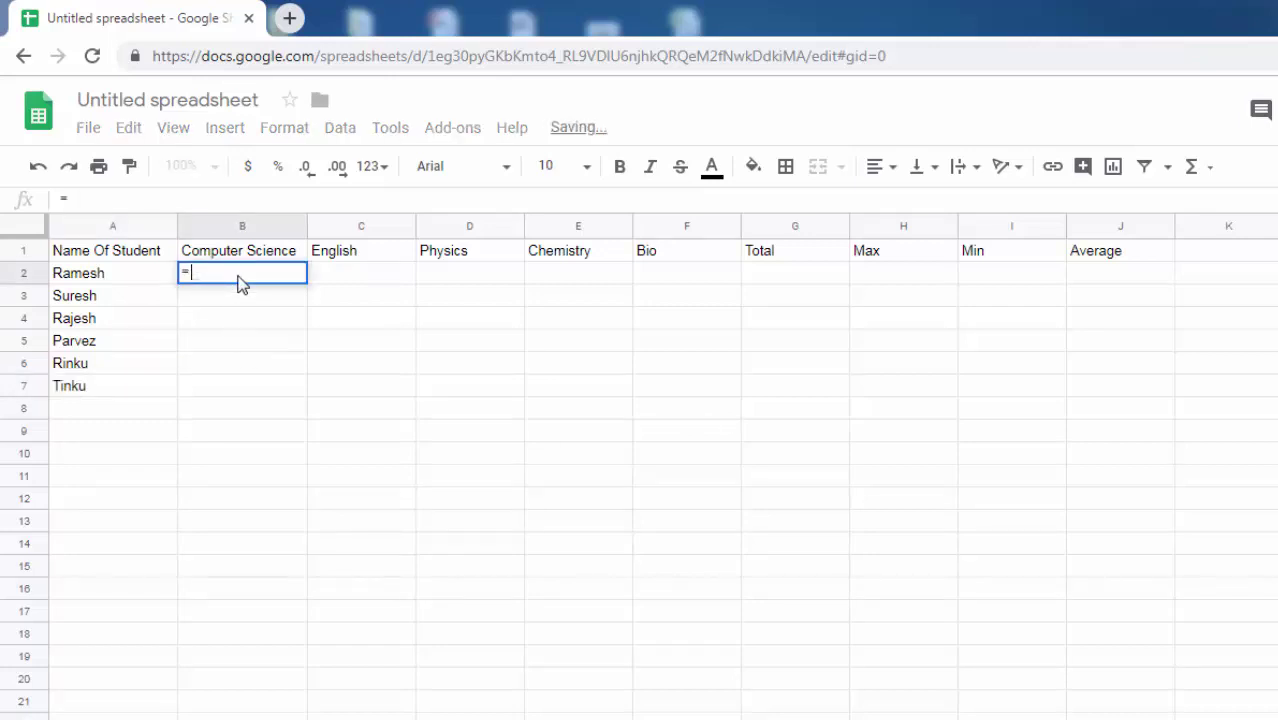
{"action": "type", "text": "ra"}
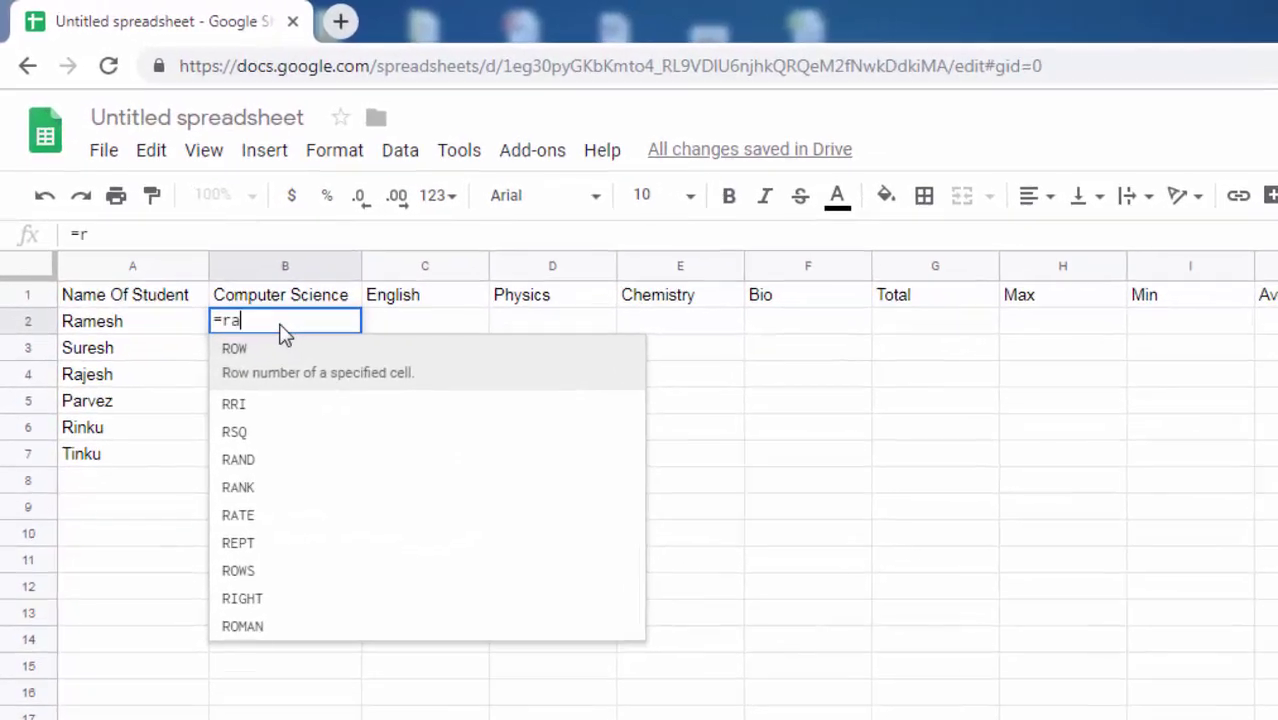
{"action": "type", "text": "n"}
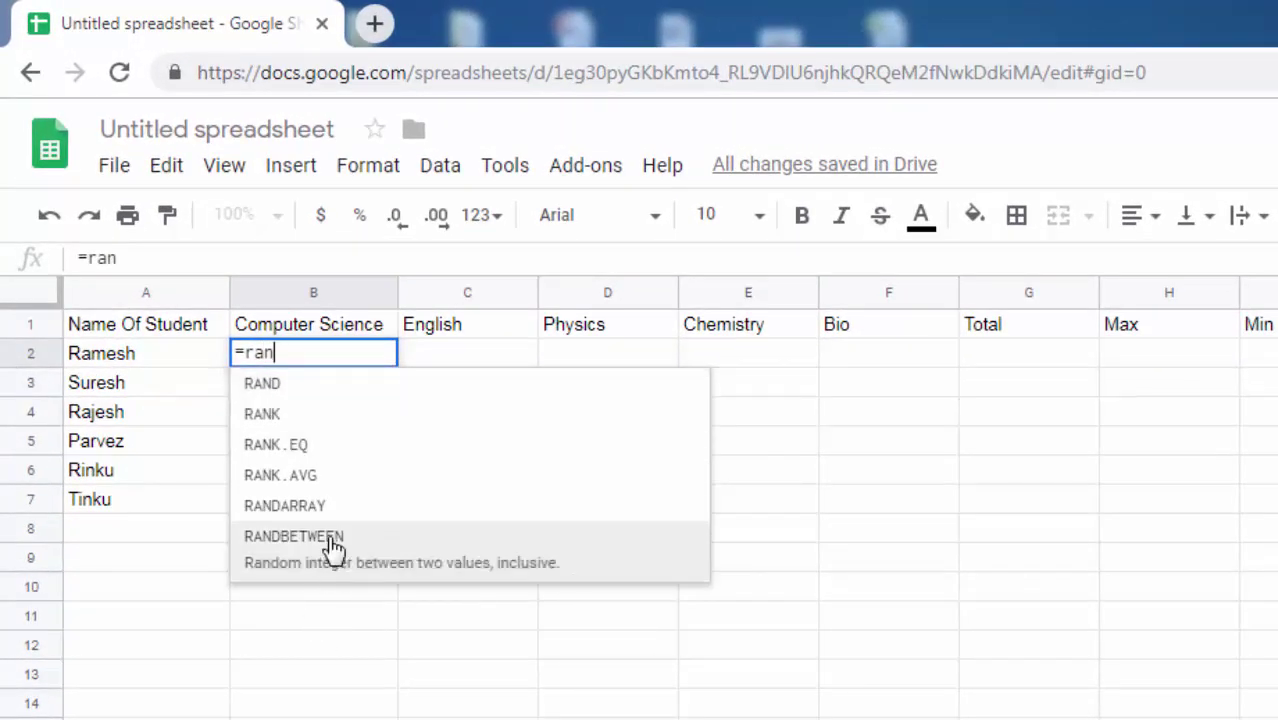
{"action": "left_click", "coordinate": [328, 537]}
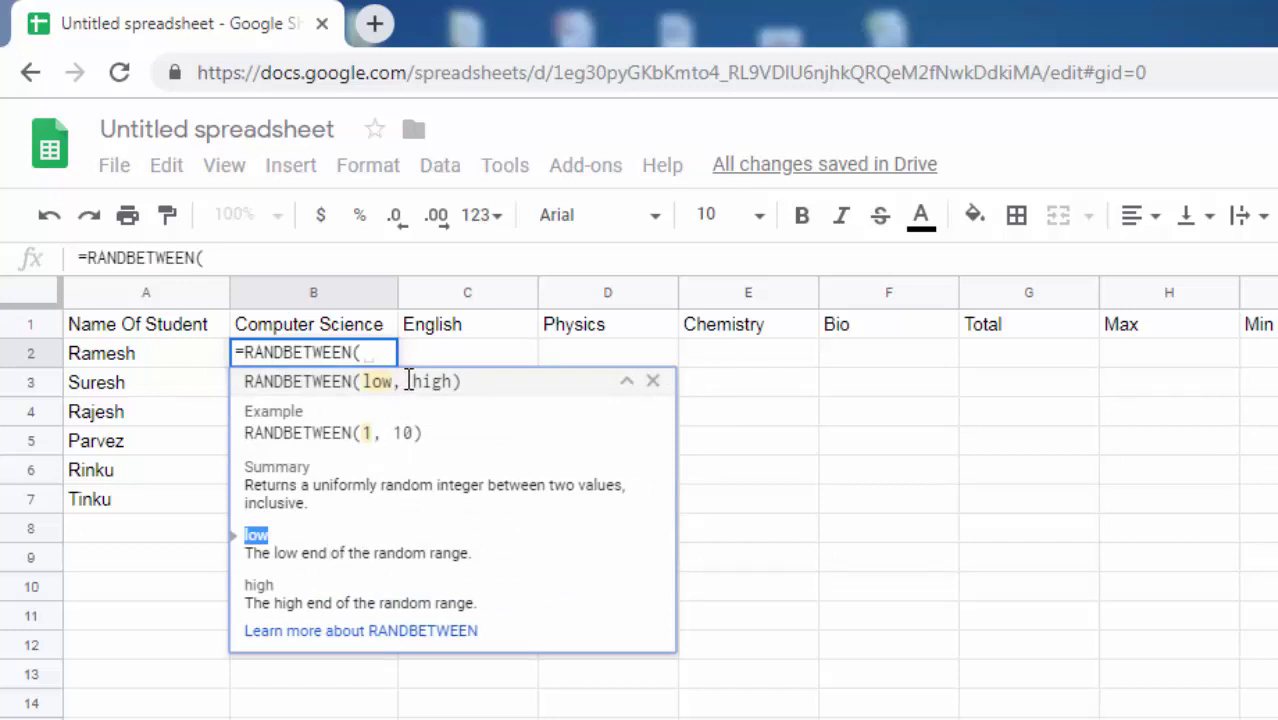
{"action": "left_click", "coordinate": [386, 352]}
{"action": "type", "text": "5"}
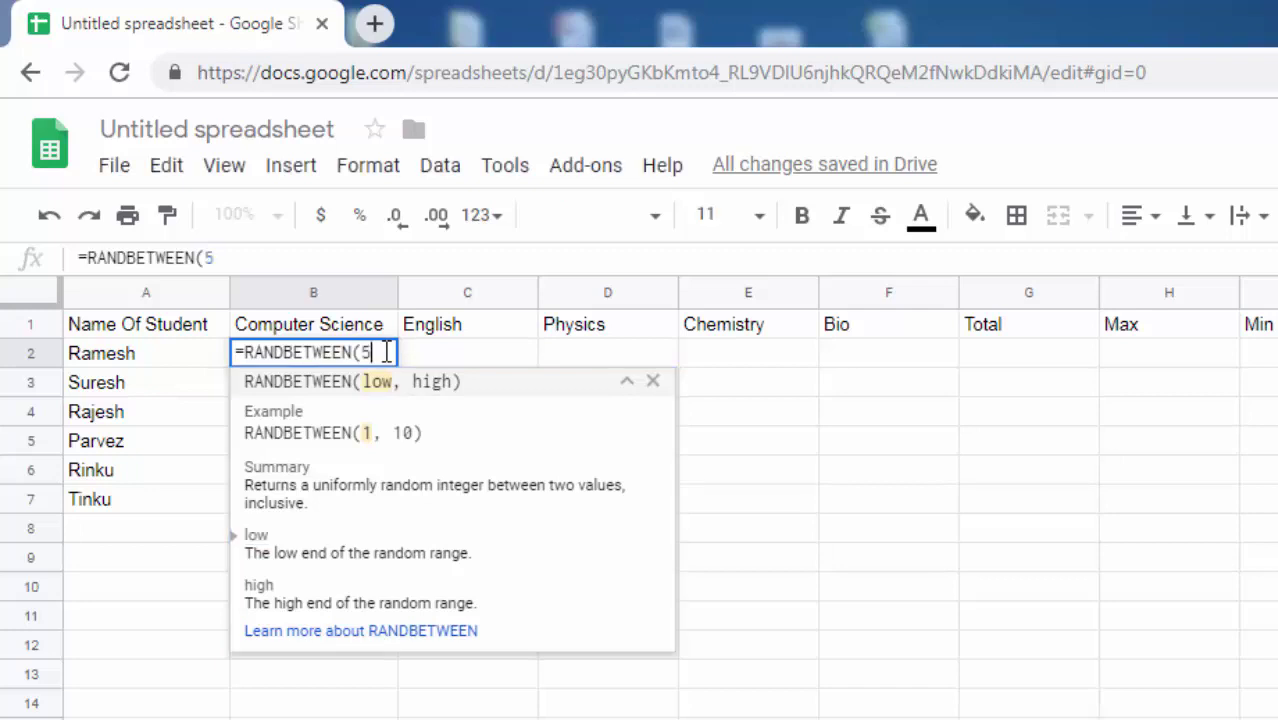
{"action": "type", "text": ","}
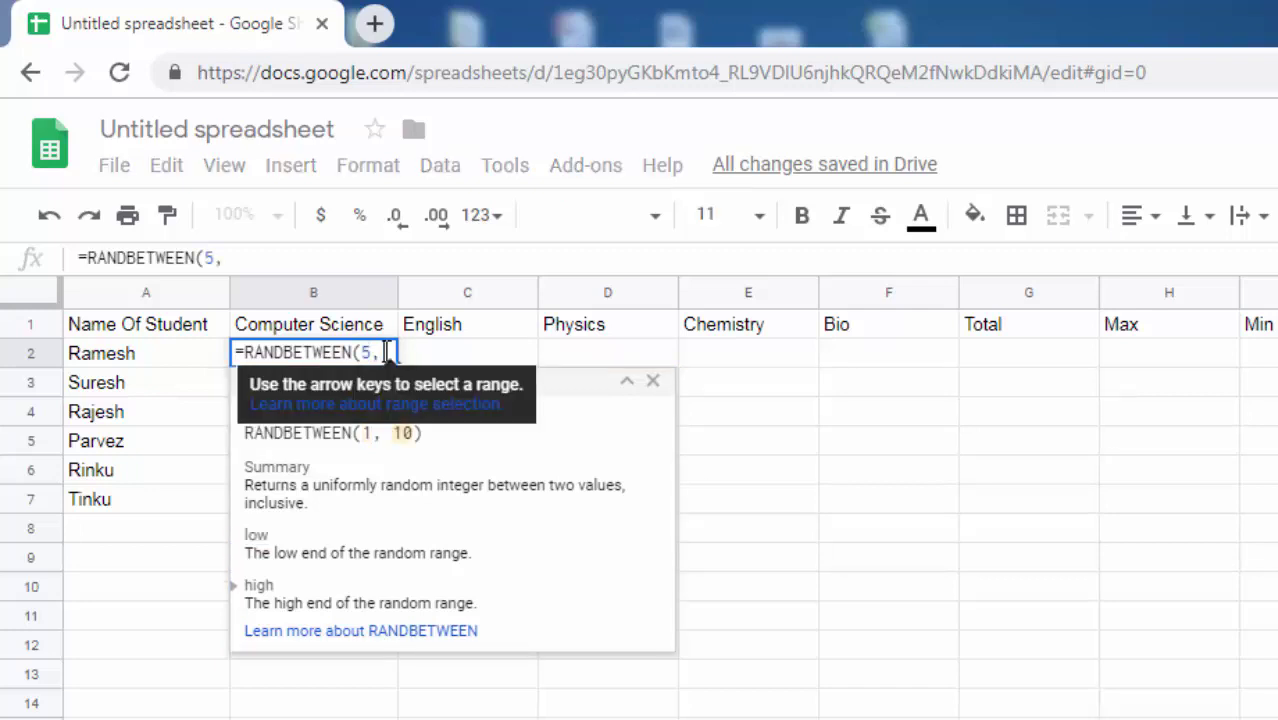
{"action": "type", "text": "90)"}
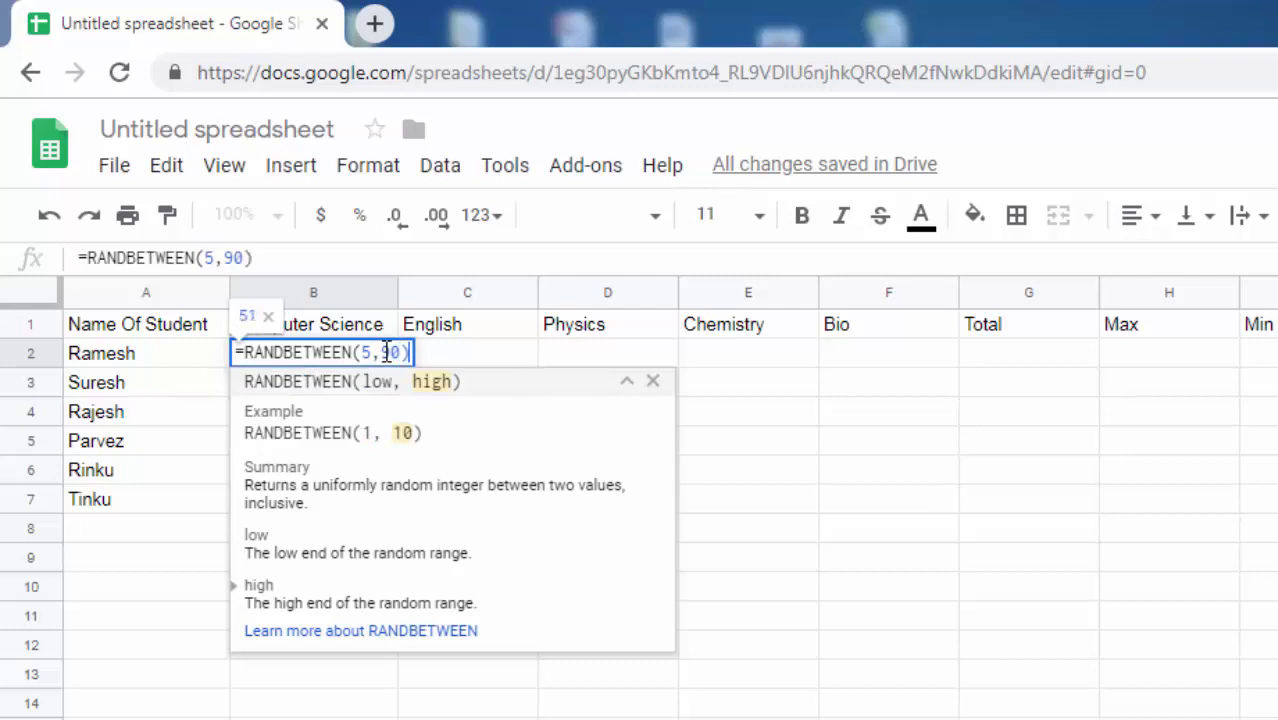
{"action": "key", "text": "Return"}
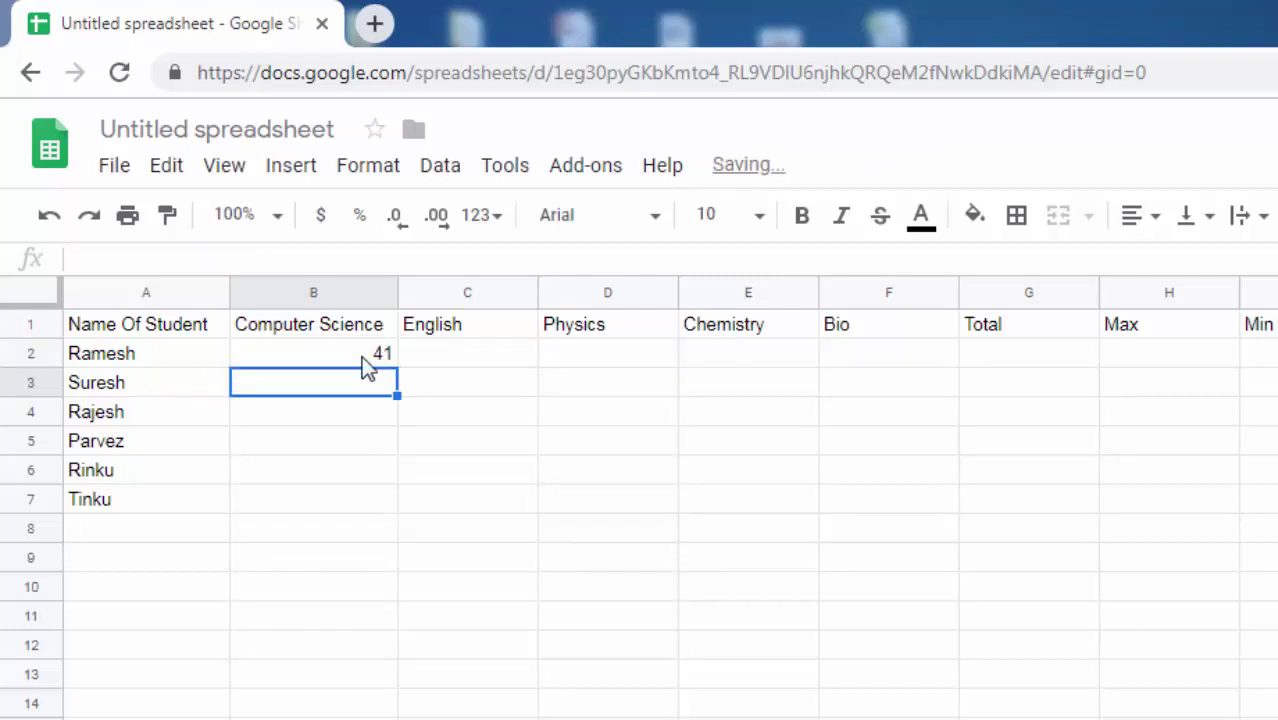
{"action": "left_click", "coordinate": [366, 360]}
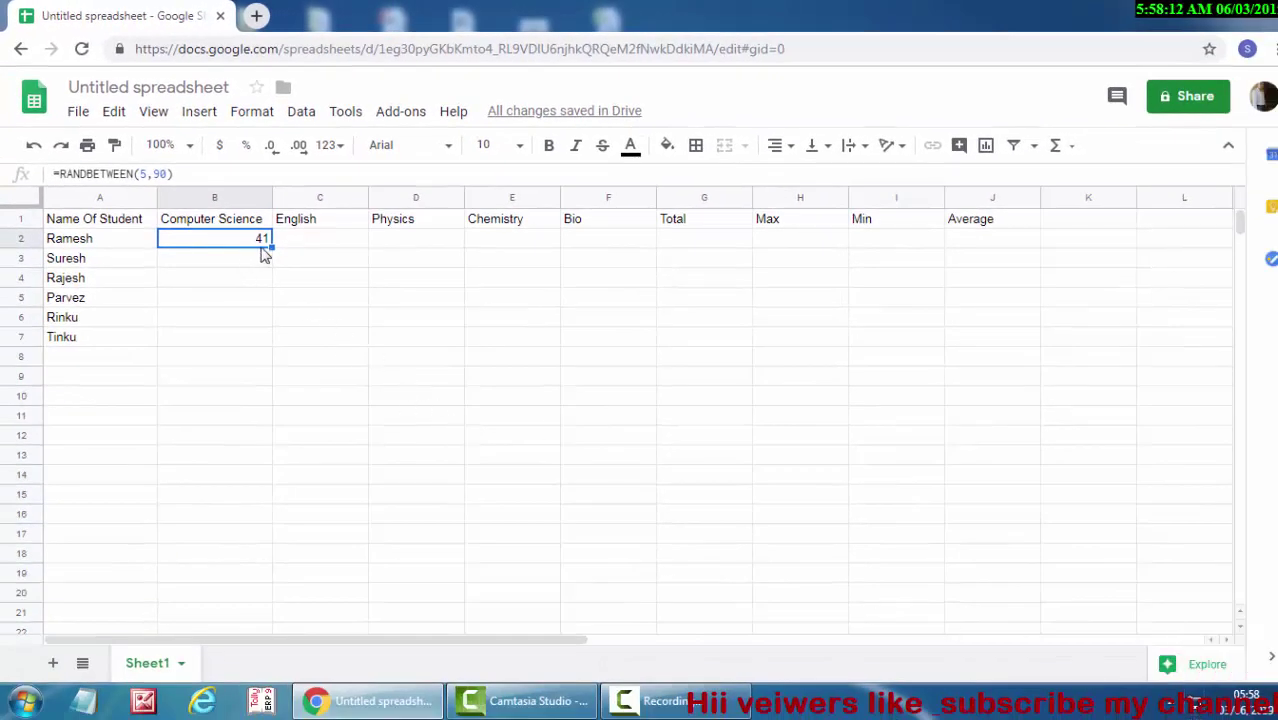
Copy B2's RANDBETWEEN(5,90) formula across and down to fill B2:F7
{"action": "left_click_drag", "start_coordinate": [270, 246], "coordinate": [520, 285]}
{"action": "left_click", "coordinate": [578, 297]}
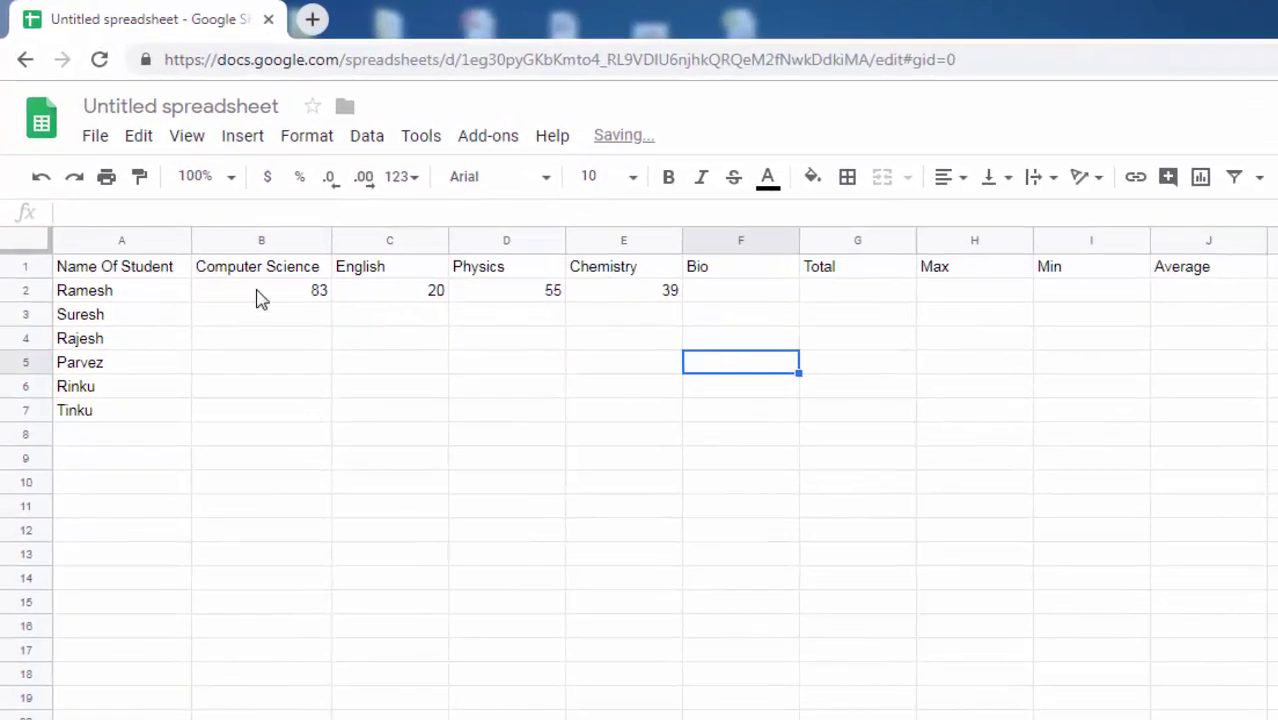
{"action": "left_click", "coordinate": [262, 297]}
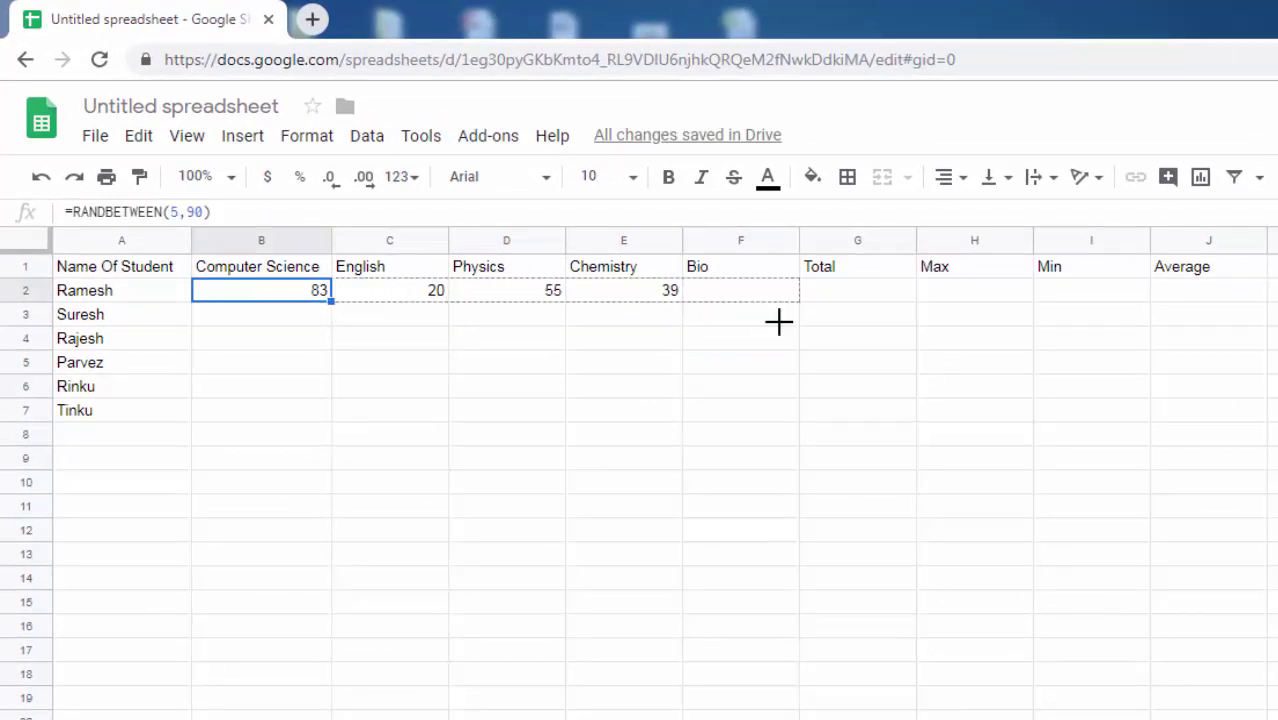
{"action": "mouse_move", "coordinate": [331, 300]}
{"action": "left_mouse_down"}
{"action": "mouse_move", "coordinate": [793, 330]}
{"action": "mouse_move", "coordinate": [792, 418]}
{"action": "left_mouse_up"}
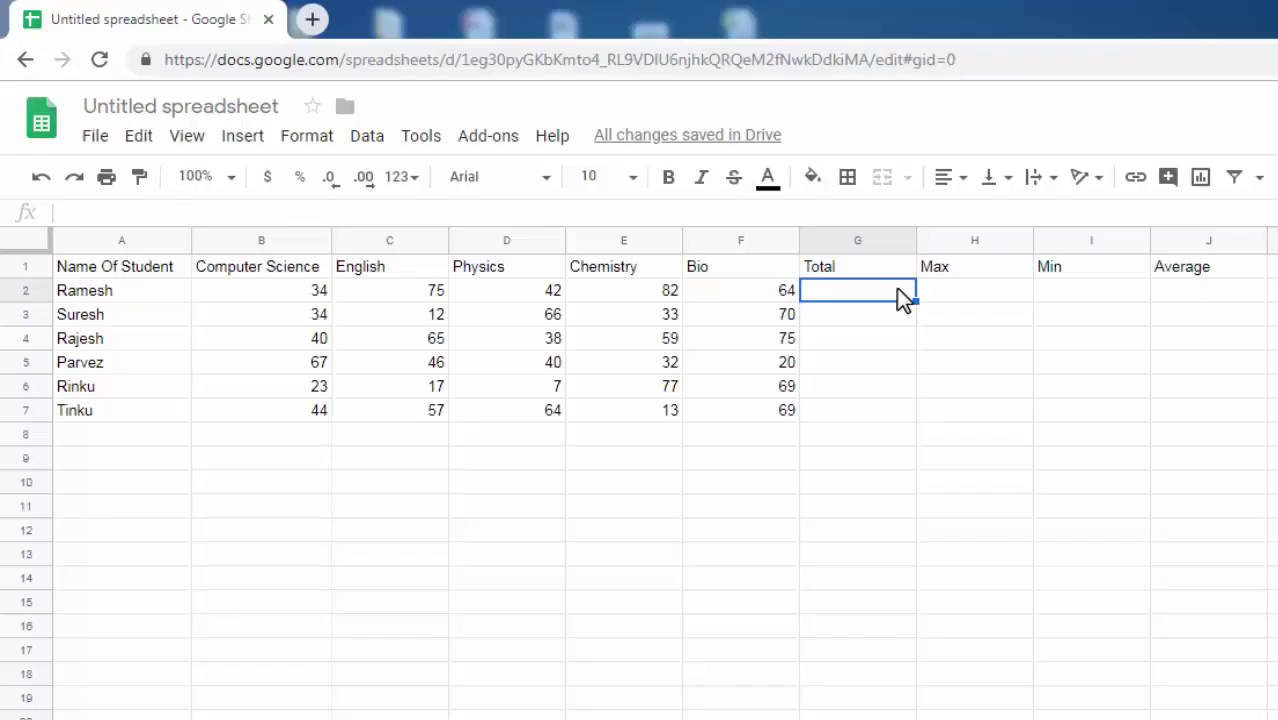
Enter =SUM(B2:F2) in G2 and fill the totals down to G7
{"action": "type", "text": "=sum"}
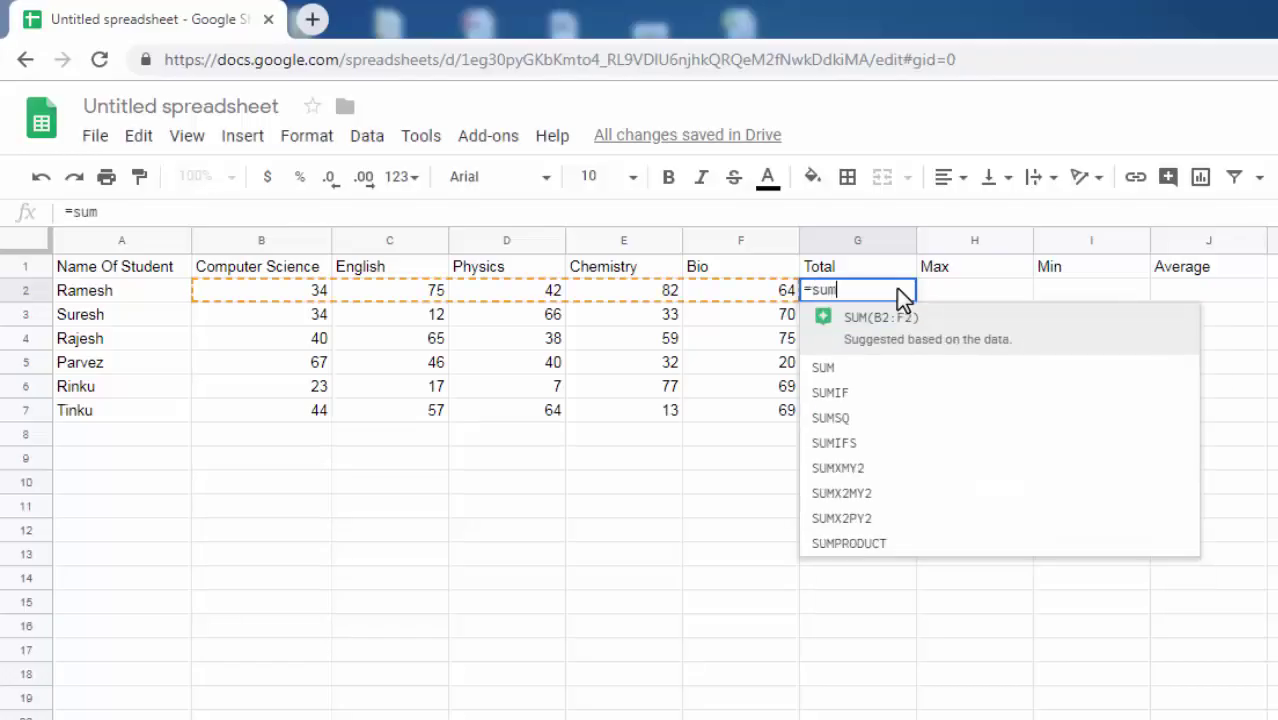
{"action": "key", "text": "Tab"}
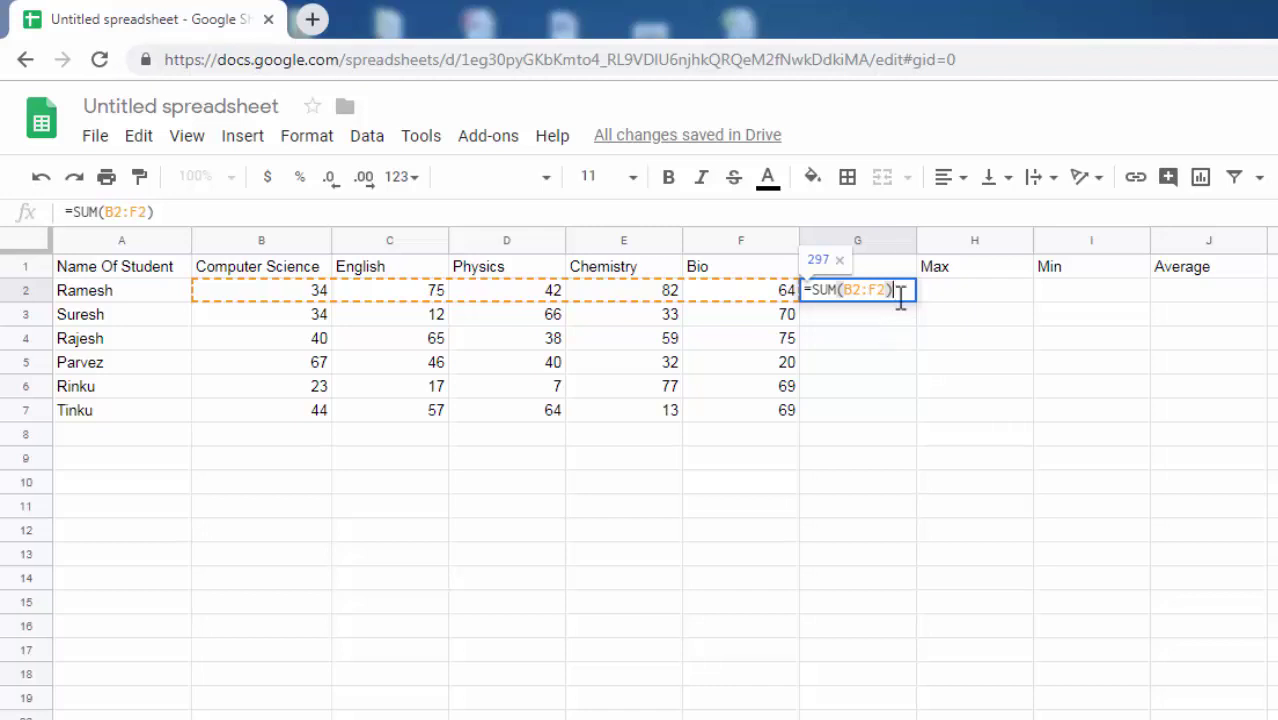
{"action": "key", "text": "BackSpace"}
{"action": "key", "text": "BackSpace"}
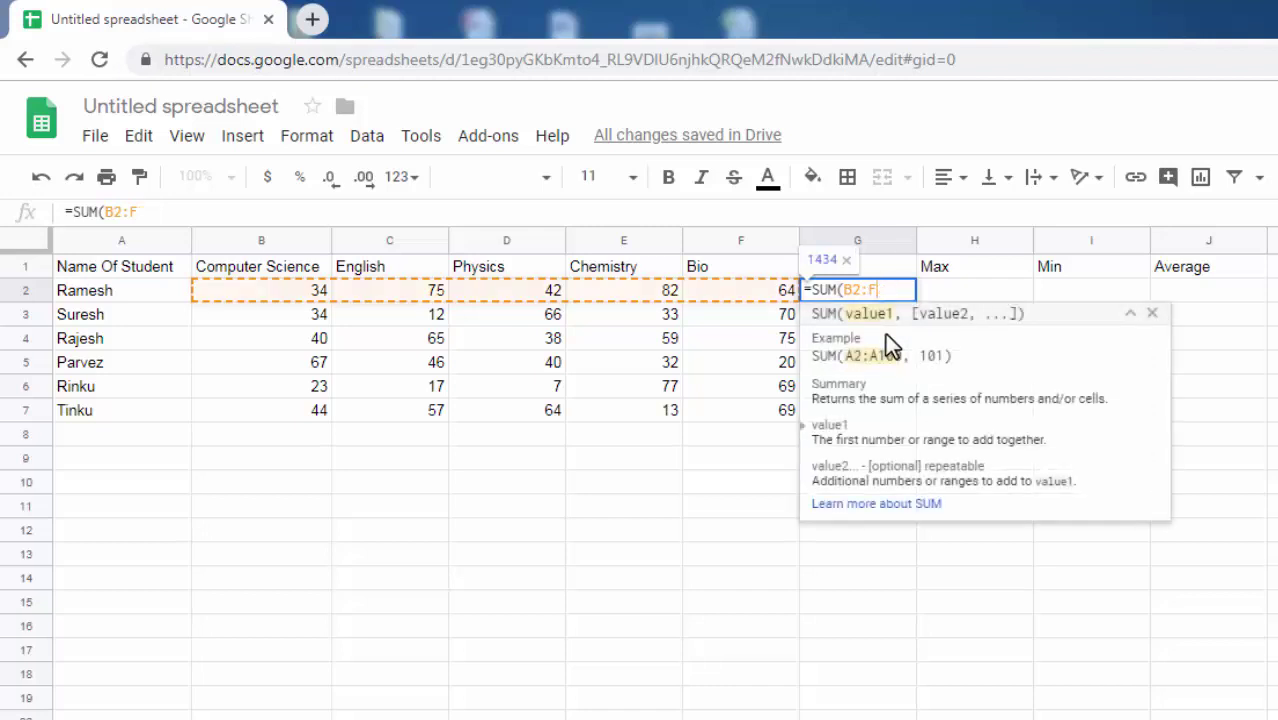
{"action": "key", "text": "BackSpace"}
{"action": "key", "text": "BackSpace"}
{"action": "key", "text": "BackSpace"}
{"action": "key", "text": "BackSpace"}
{"action": "key", "text": "BackSpace"}
{"action": "key", "text": "BackSpace"}
{"action": "key", "text": "BackSpace"}
{"action": "key", "text": "BackSpace"}
{"action": "key", "text": "BackSpace"}
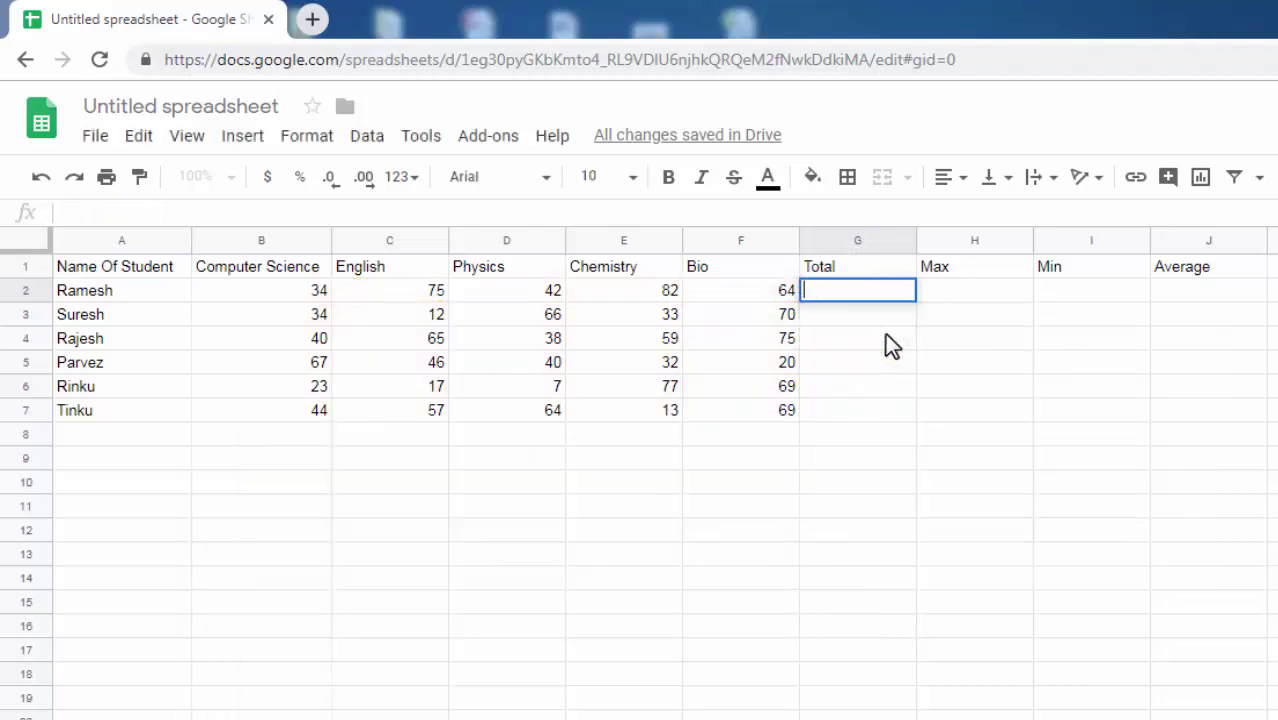
{"action": "left_click", "coordinate": [893, 390]}
{"action": "left_click", "coordinate": [835, 295]}
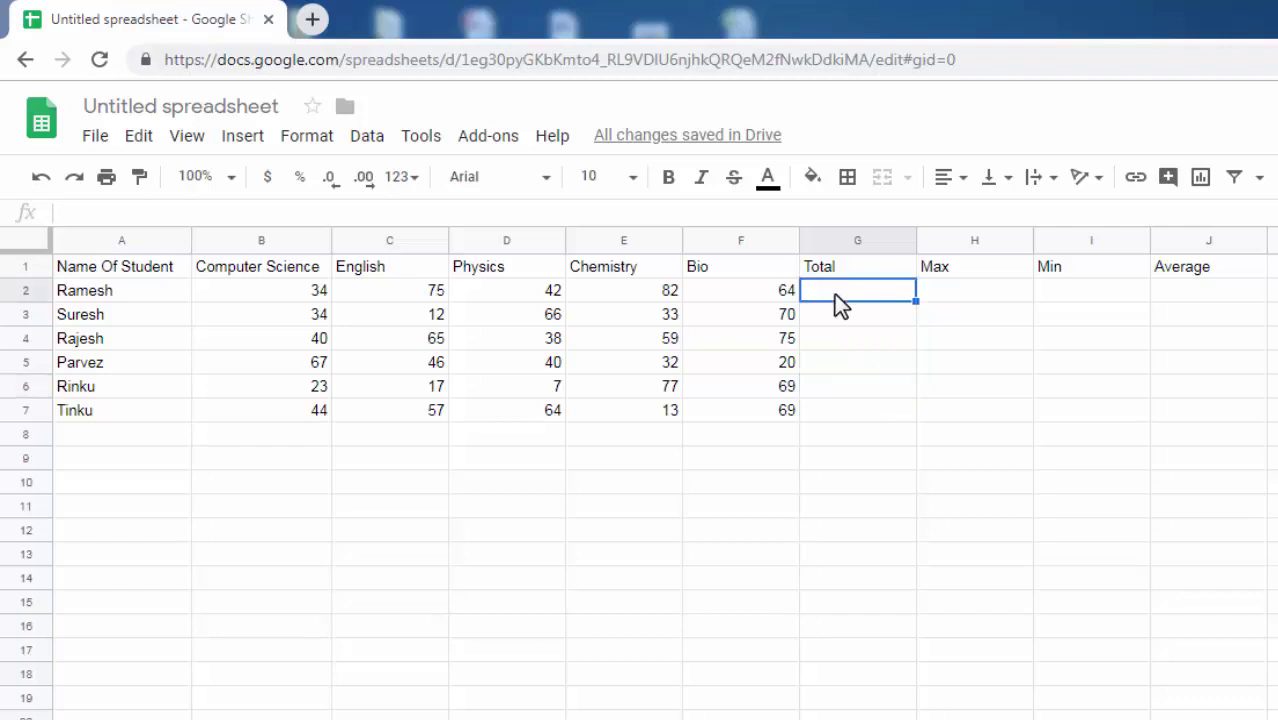
{"action": "type", "text": "="}
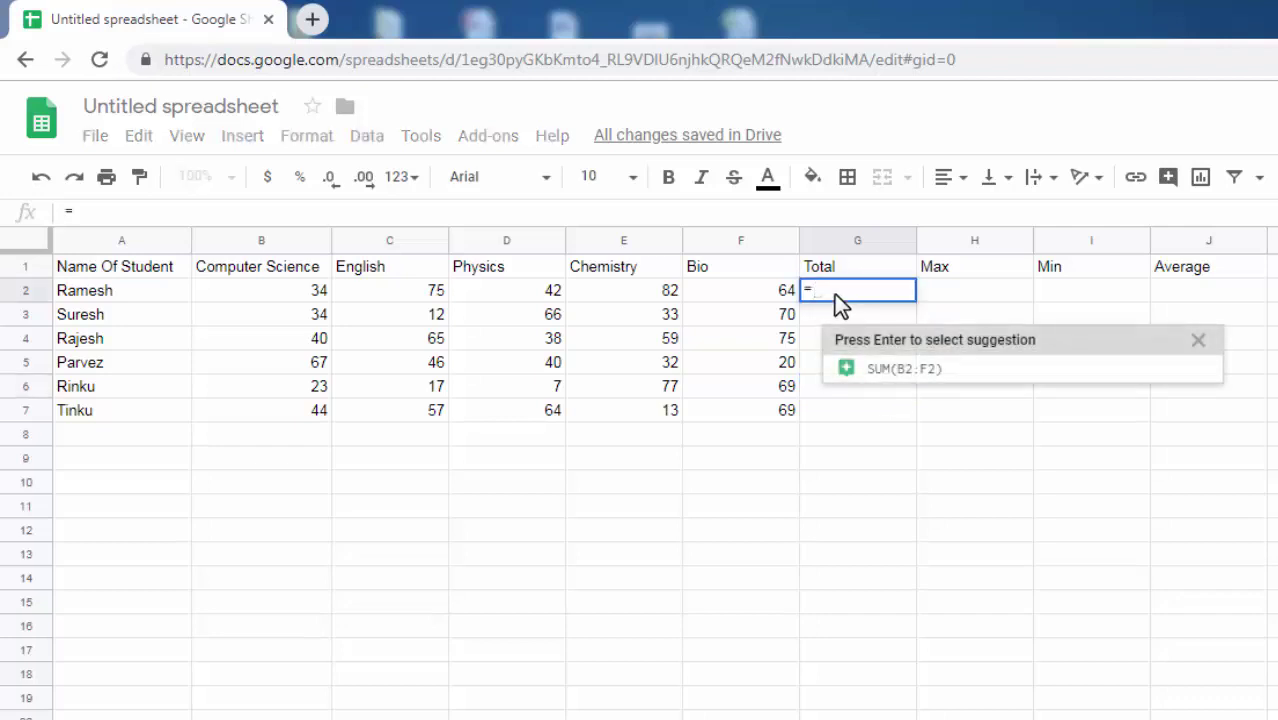
{"action": "type", "text": "sum"}
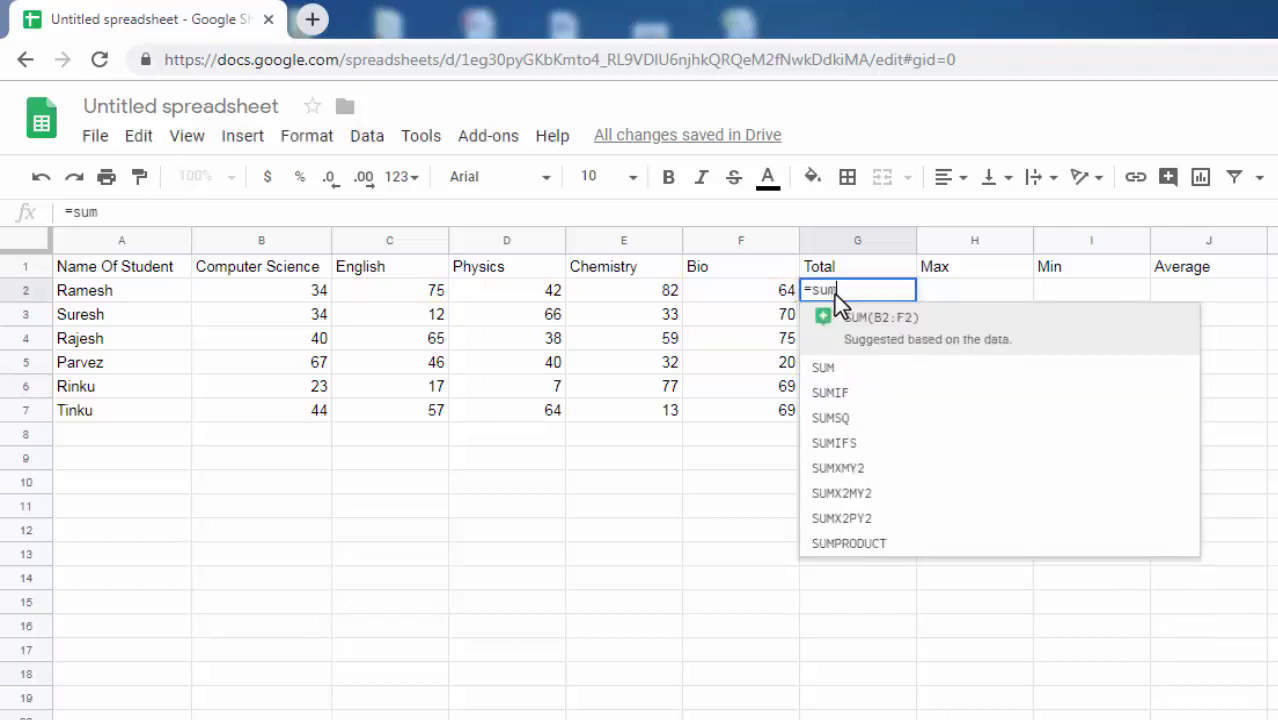
{"action": "key", "text": "Return"}
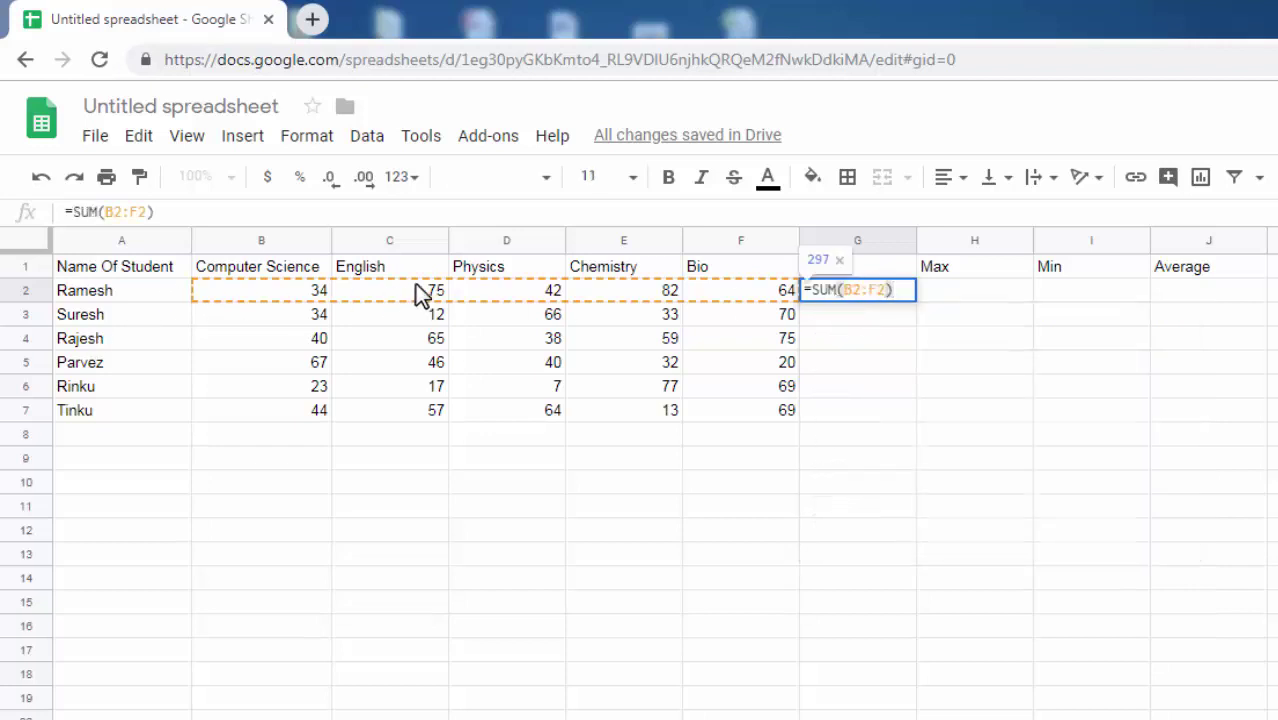
{"action": "key", "text": "Return"}
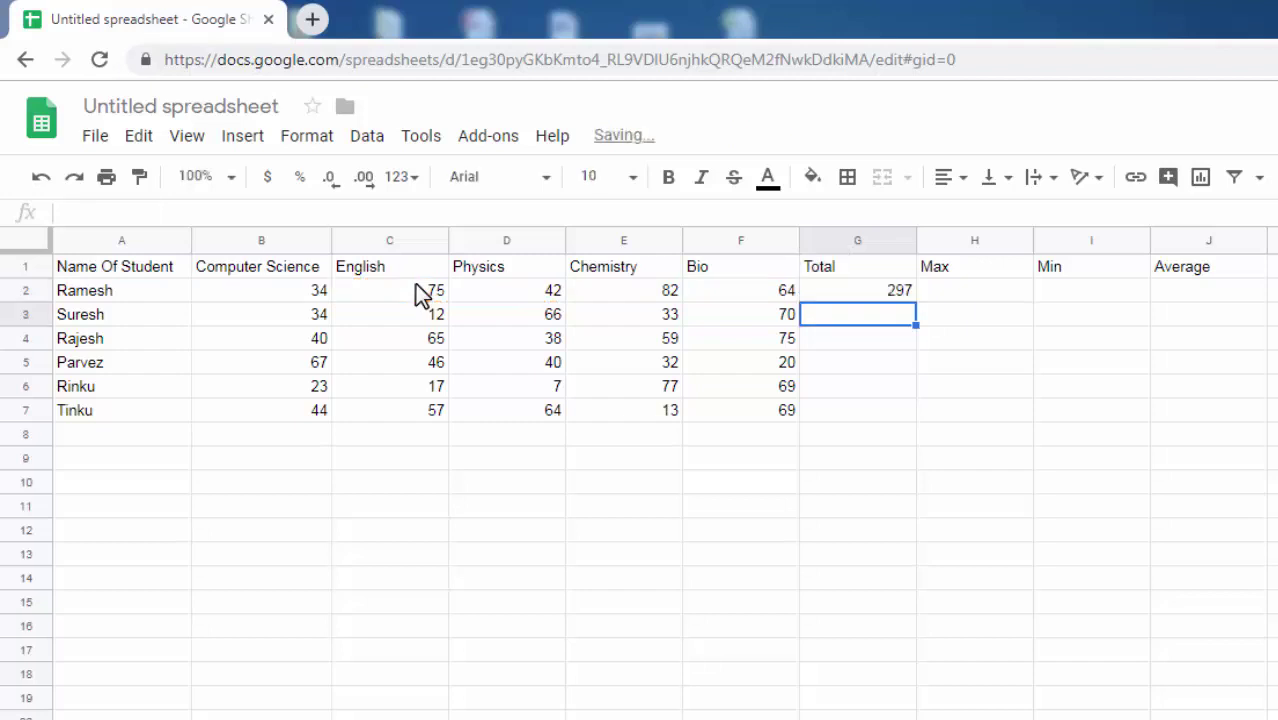
{"action": "left_click", "coordinate": [899, 297]}
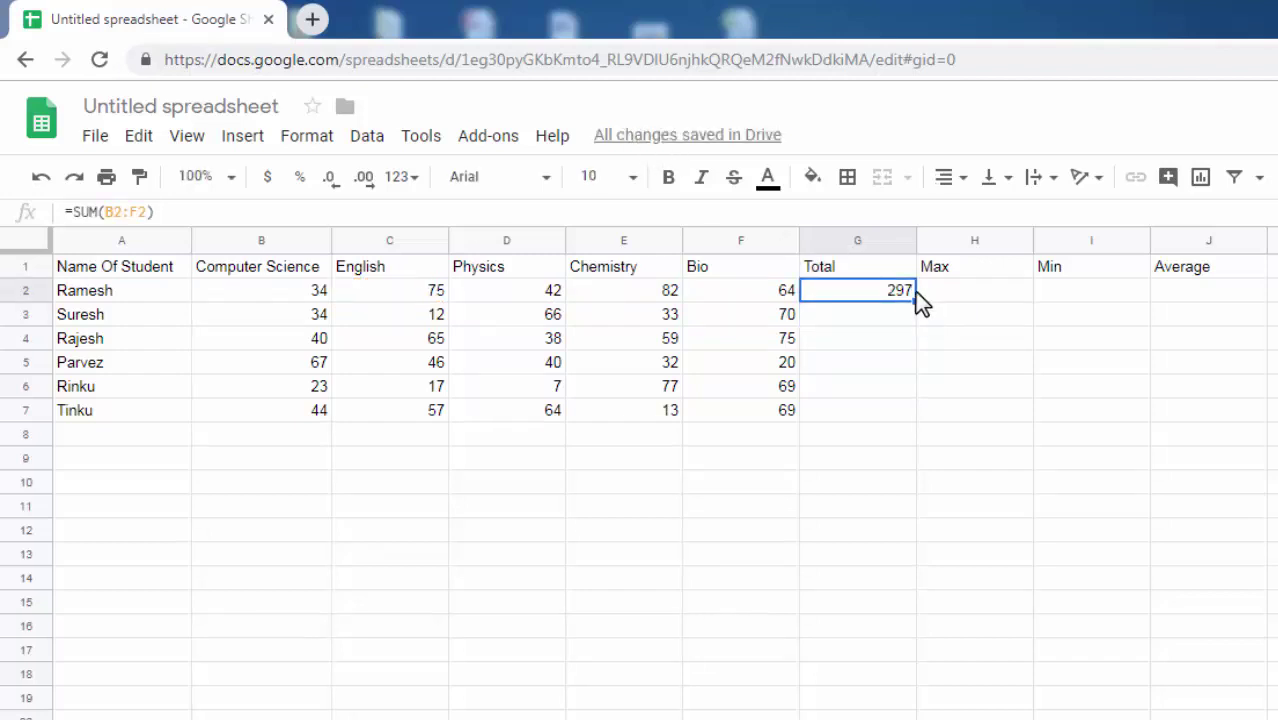
{"action": "double_click", "coordinate": [917, 300]}
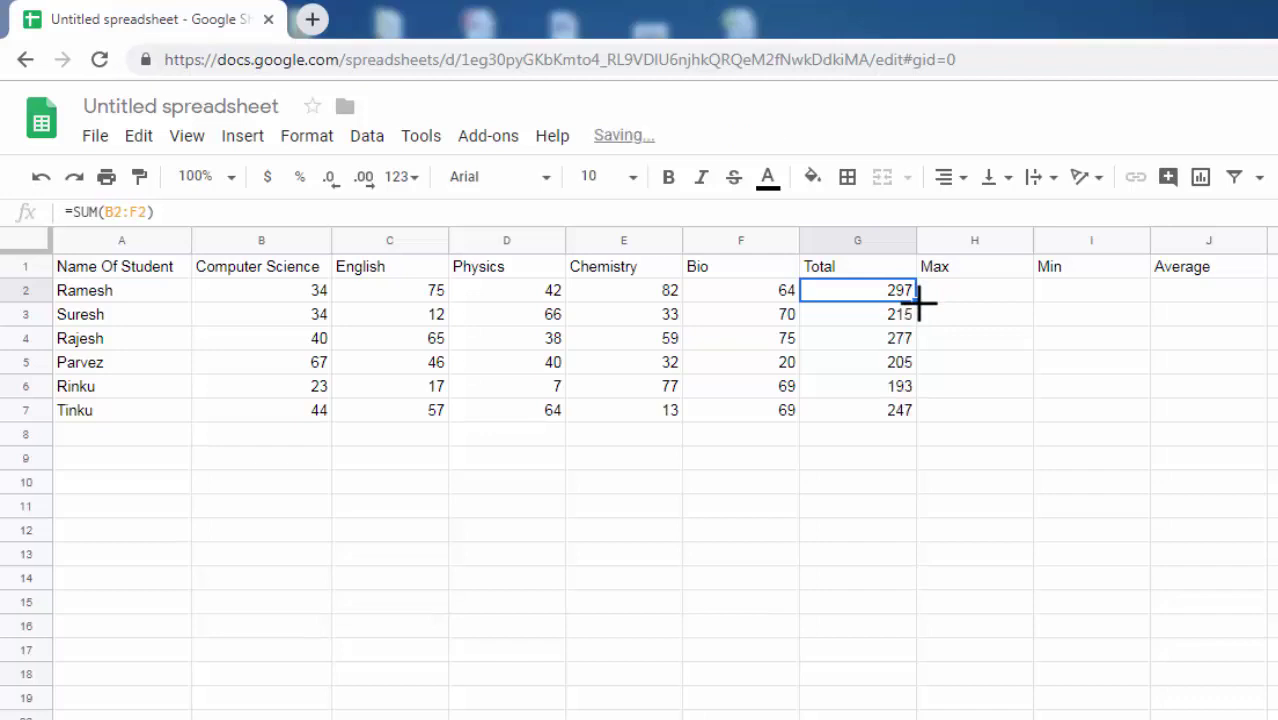
Enter =MAX(B2:F2) in H2 and copy it down to H7
{"action": "left_click", "coordinate": [973, 290]}
{"action": "type", "text": "=m"}
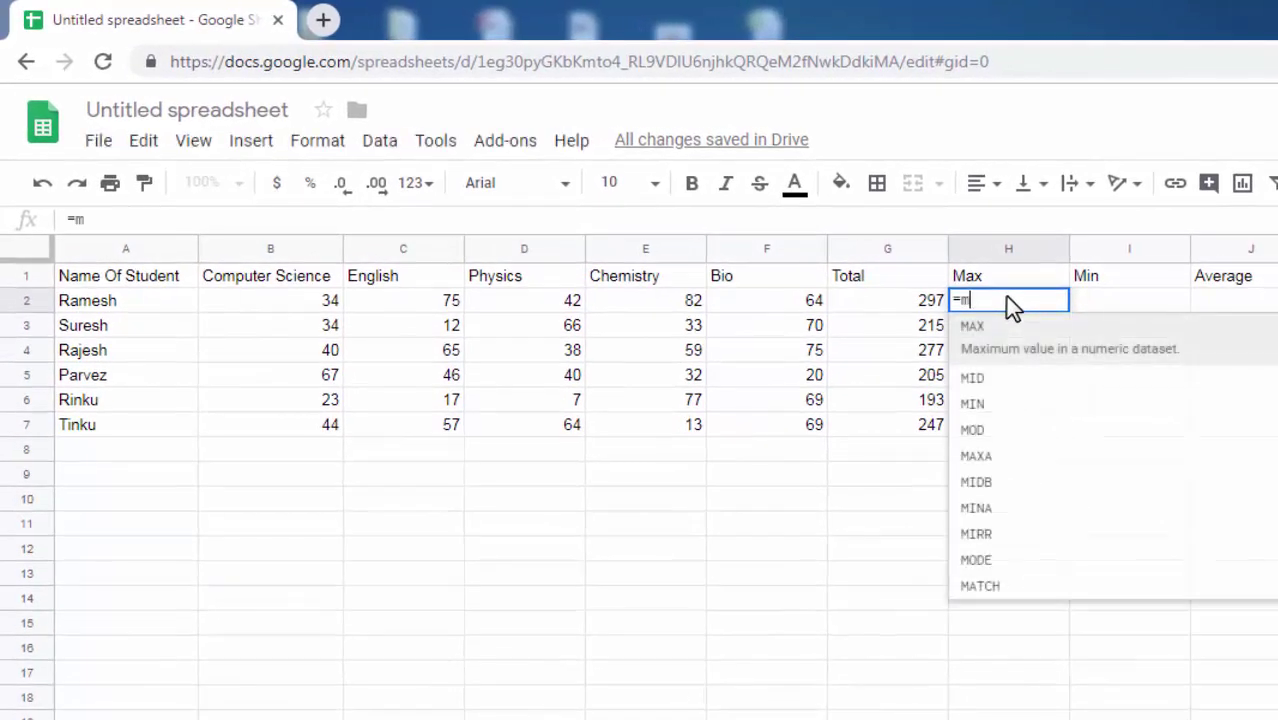
{"action": "type", "text": "a"}
{"action": "type", "text": "x"}
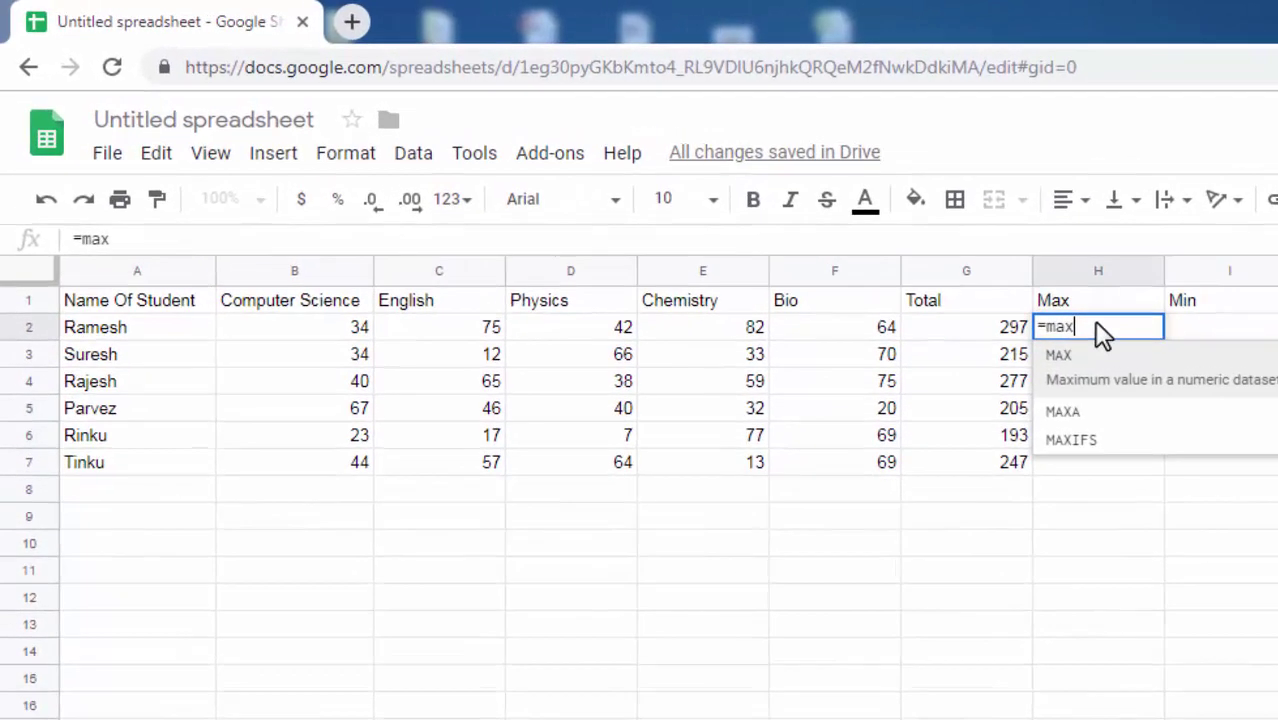
{"action": "key", "text": "Tab"}
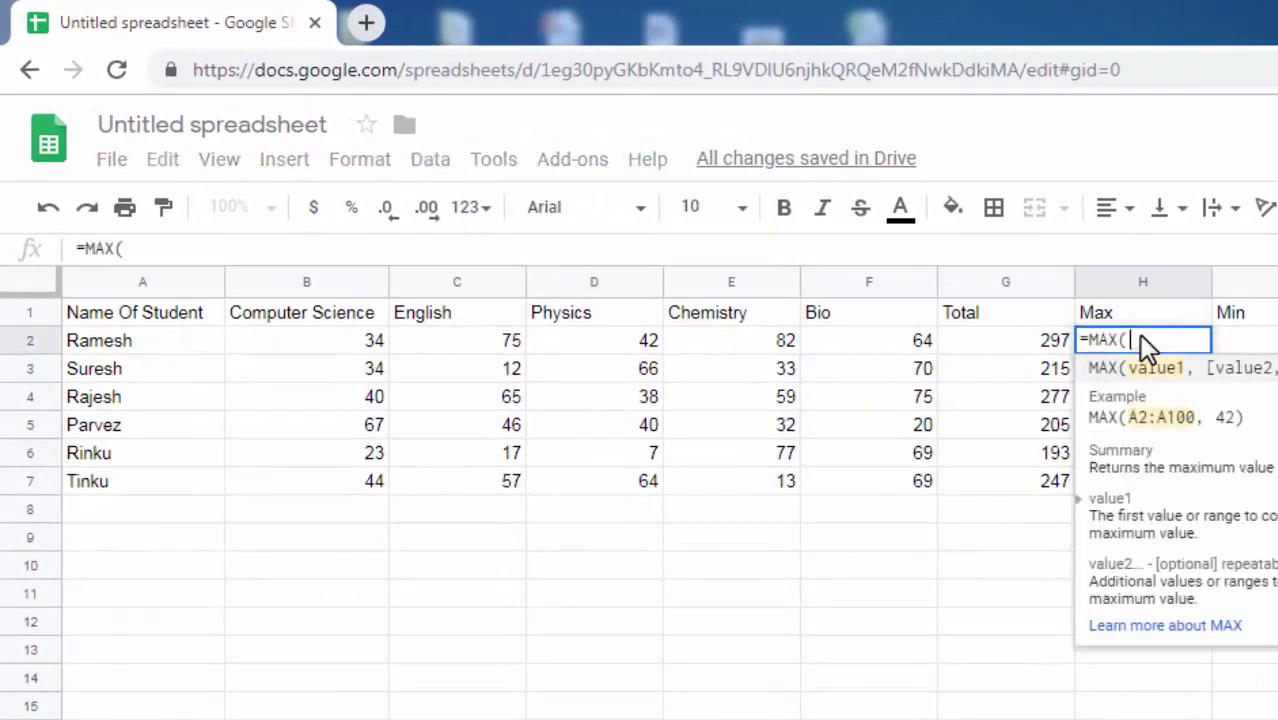
{"action": "left_click", "coordinate": [348, 325]}
{"action": "left_click_drag", "start_coordinate": [349, 346], "coordinate": [847, 339]}
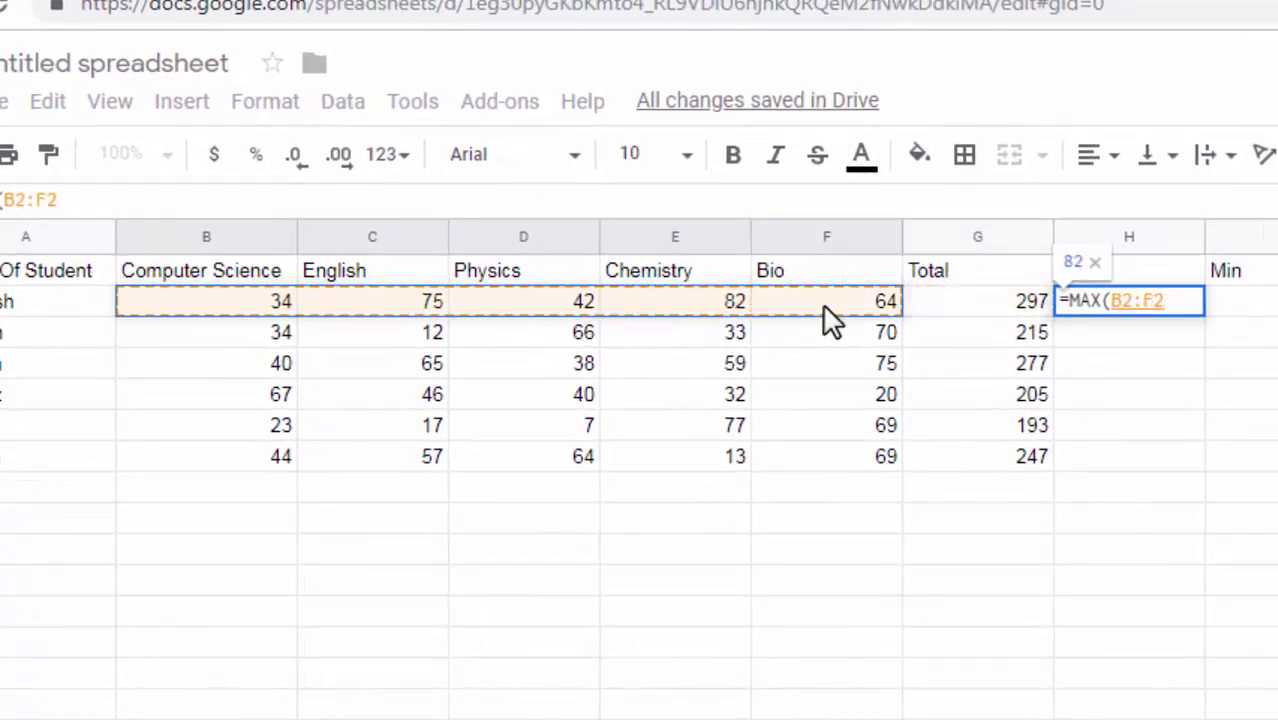
{"action": "type", "text": ")"}
{"action": "key", "text": "Return"}
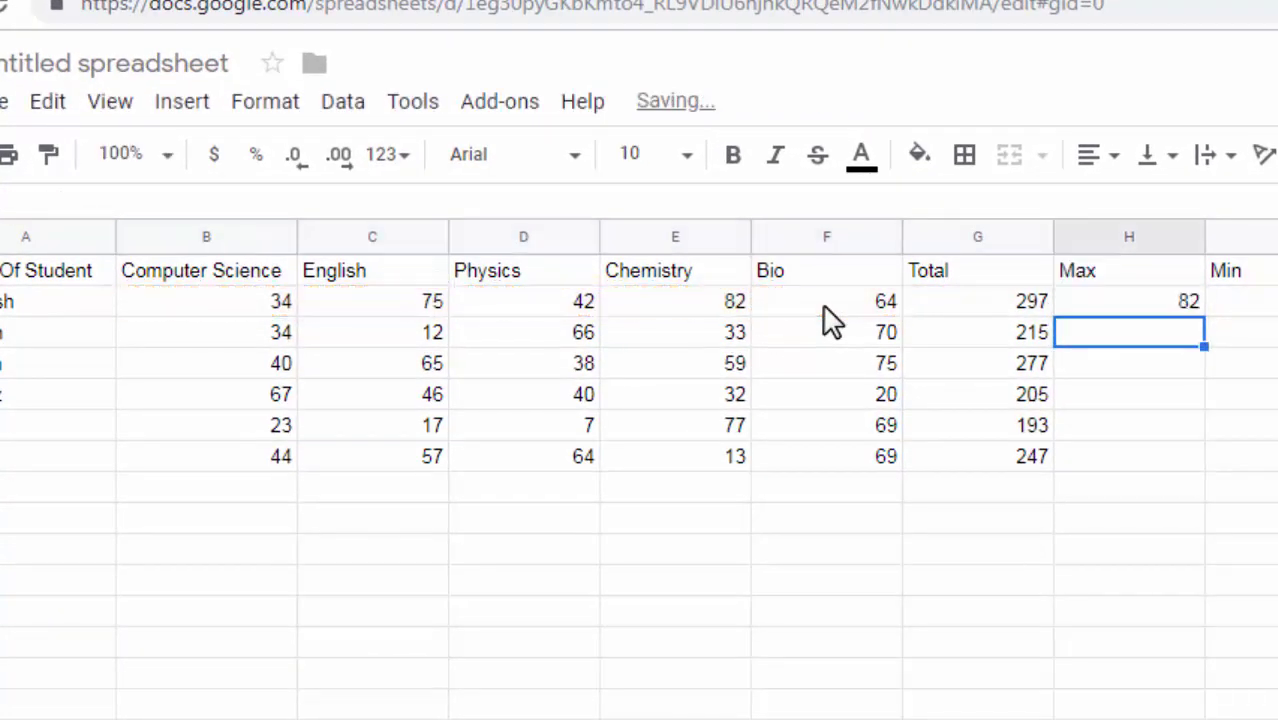
{"action": "left_click", "coordinate": [900, 260]}
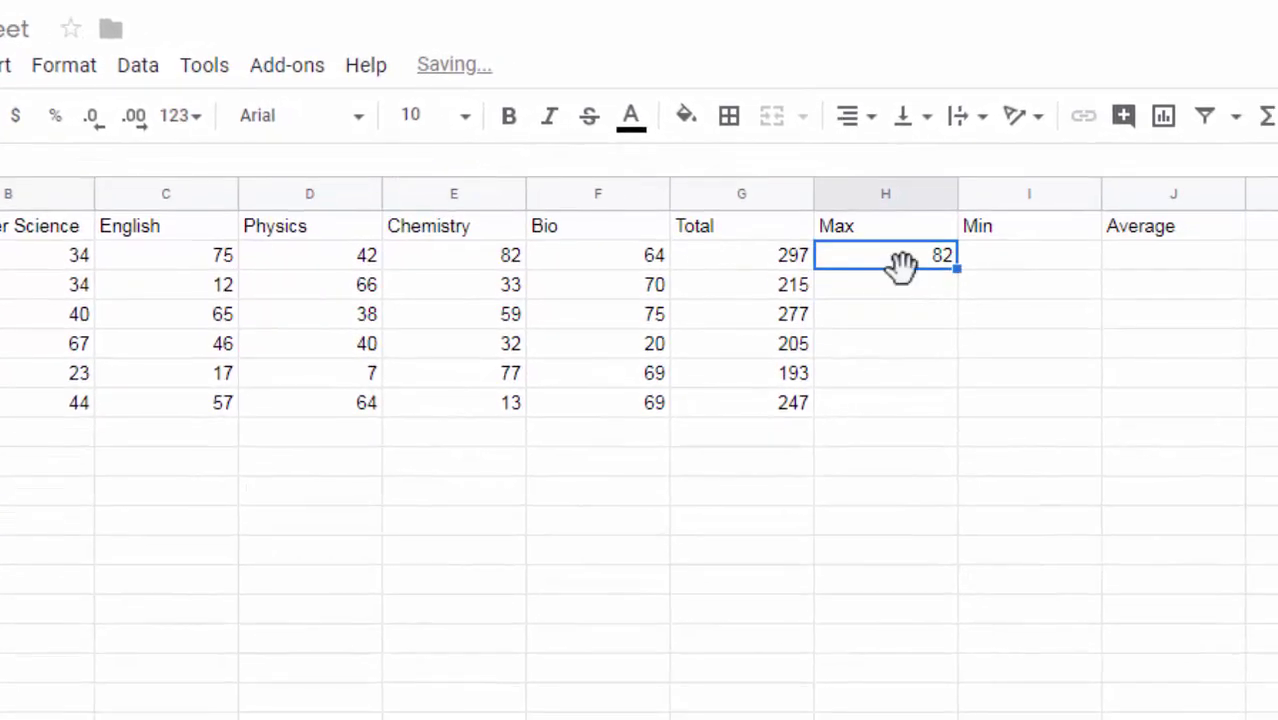
{"action": "double_click", "coordinate": [957, 269]}
Enter =MIN(B2:F2) in I2 and copy it down to I7
{"action": "left_click", "coordinate": [990, 228]}
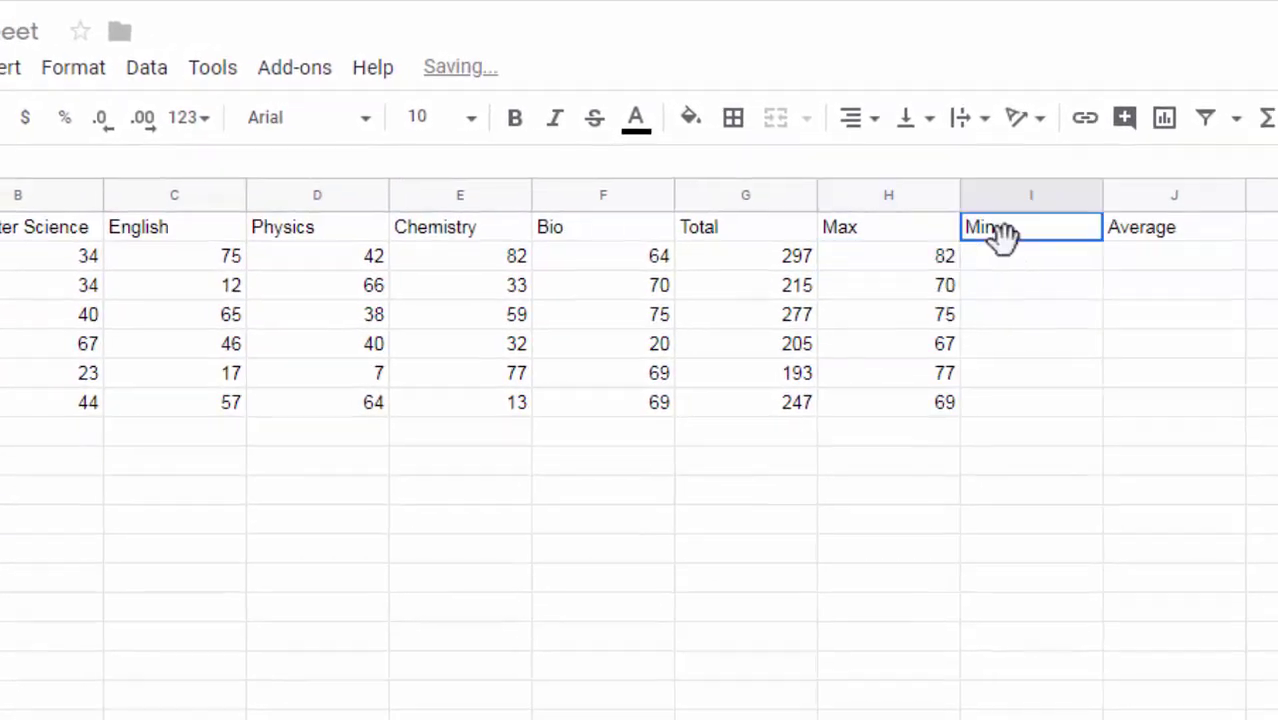
{"action": "left_click", "coordinate": [1000, 258]}
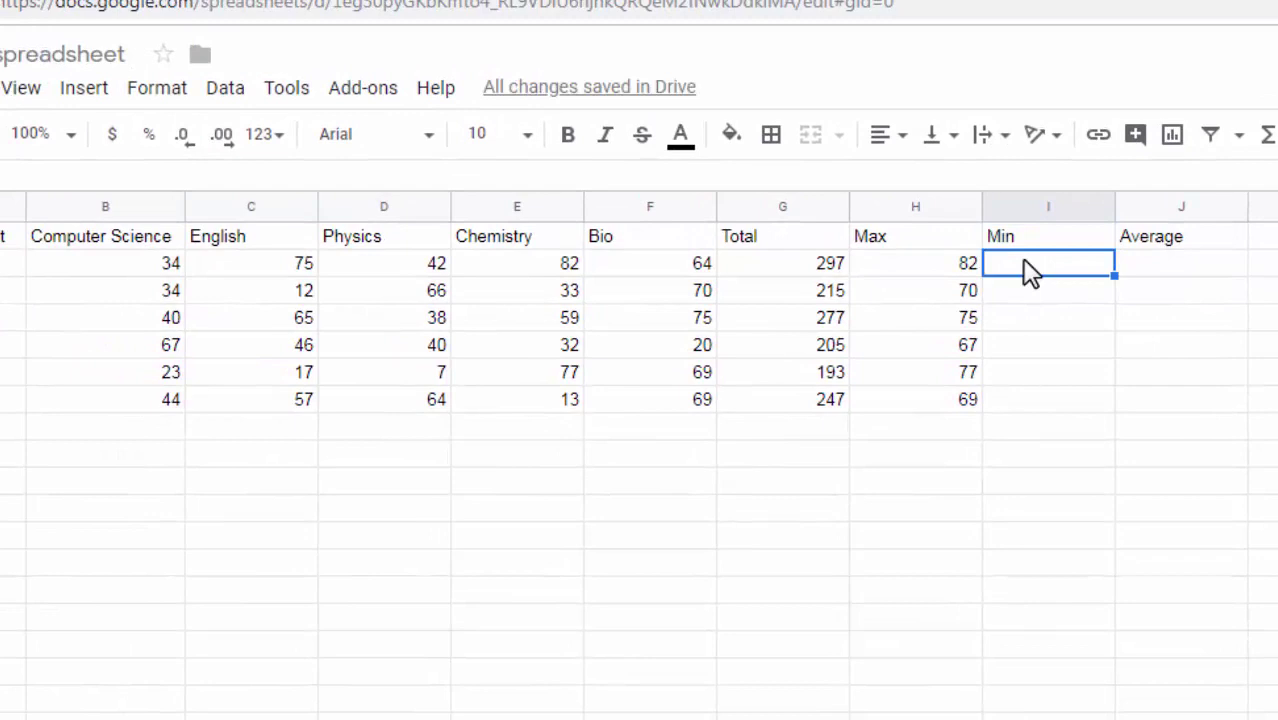
{"action": "type", "text": "=M"}
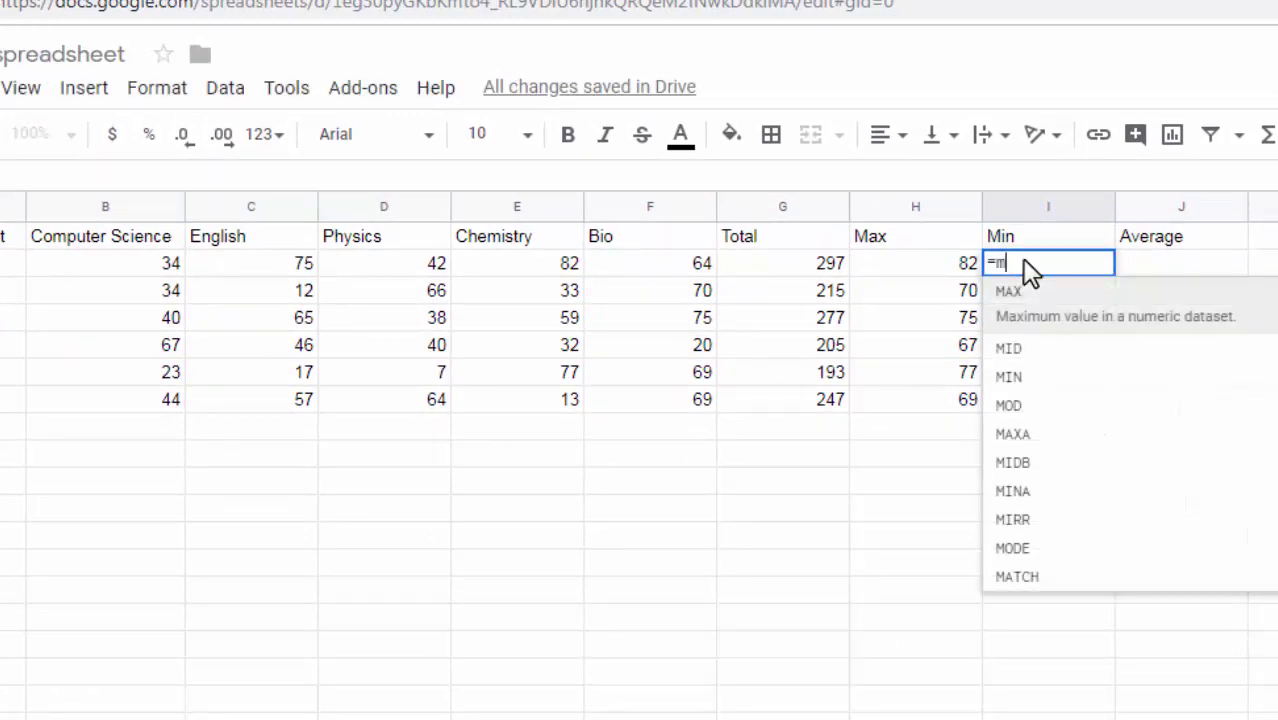
{"action": "type", "text": "IN("}
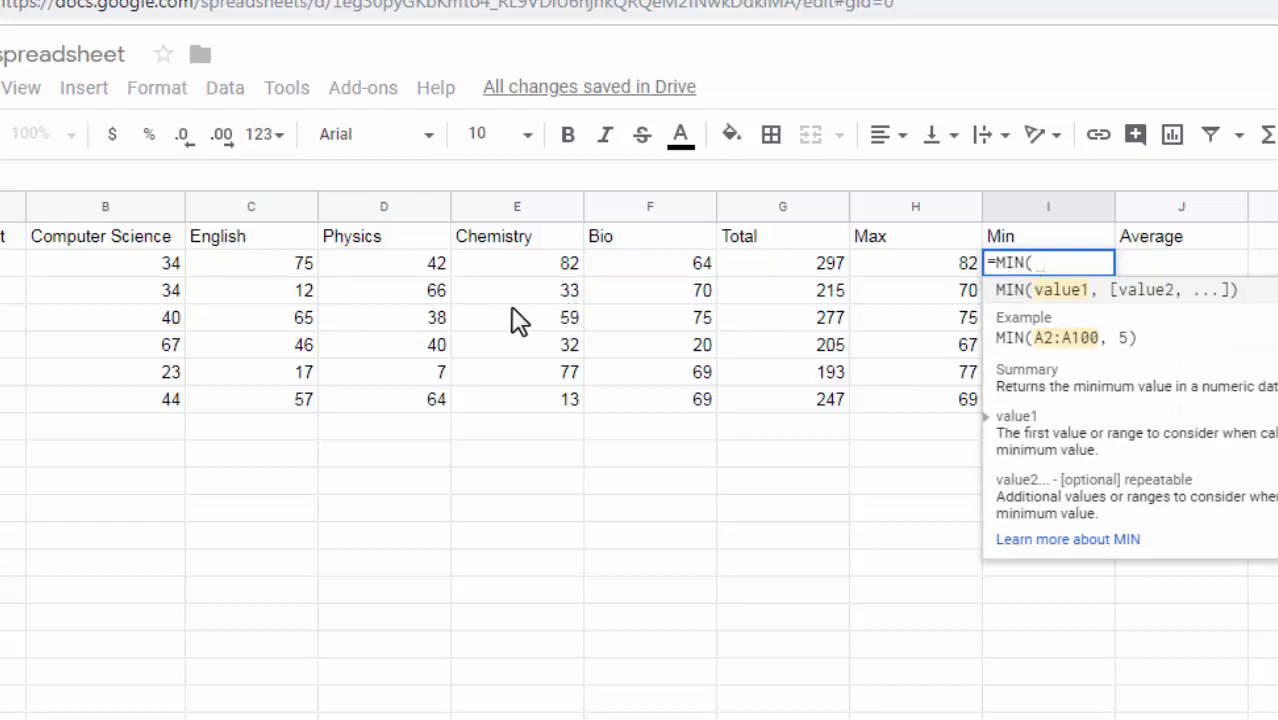
{"action": "left_click", "coordinate": [150, 263]}
{"action": "left_click_drag", "start_coordinate": [182, 256], "coordinate": [341, 235]}
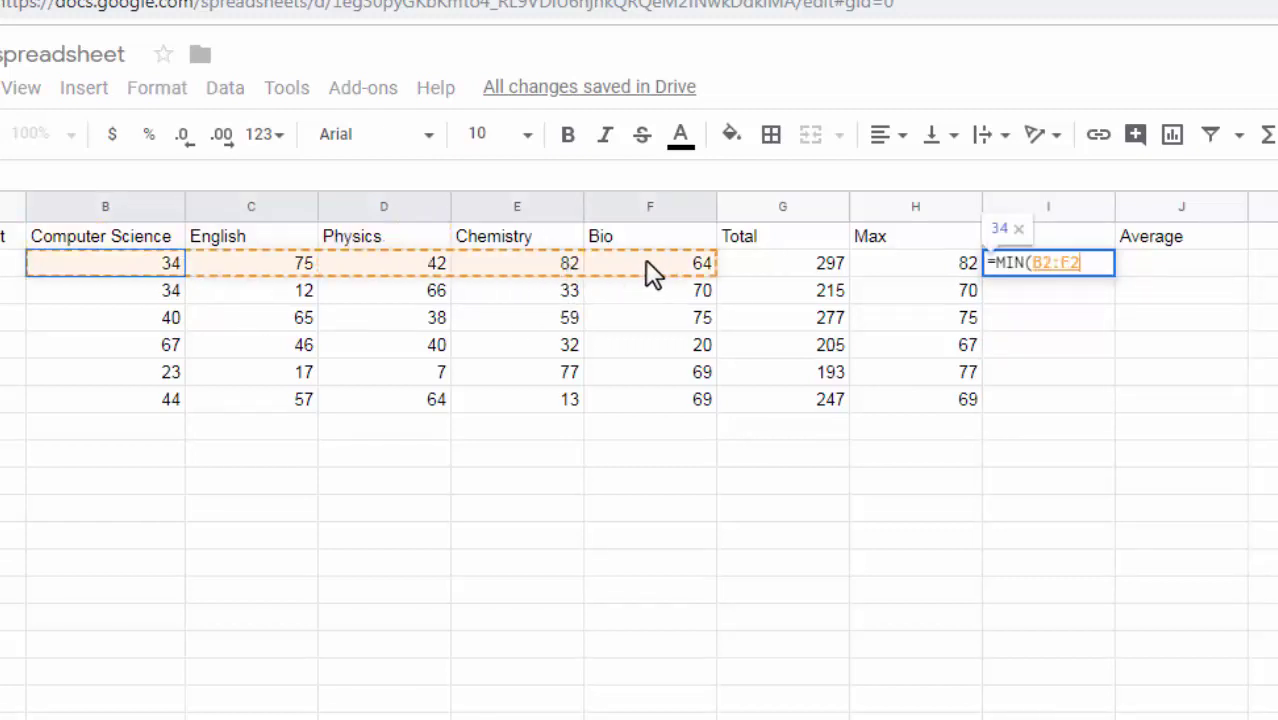
{"action": "left_click_drag", "start_coordinate": [487, 251], "coordinate": [645, 259]}
{"action": "key", "text": "Return"}
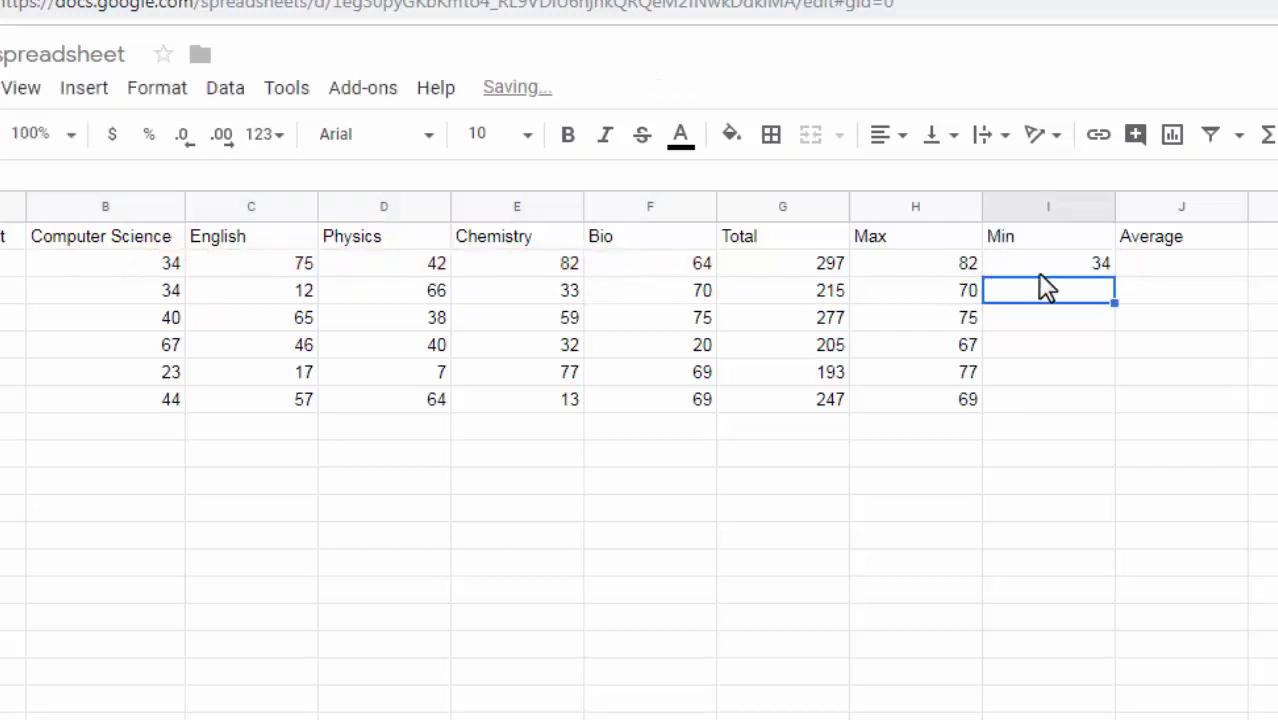
{"action": "left_click", "coordinate": [1065, 265]}
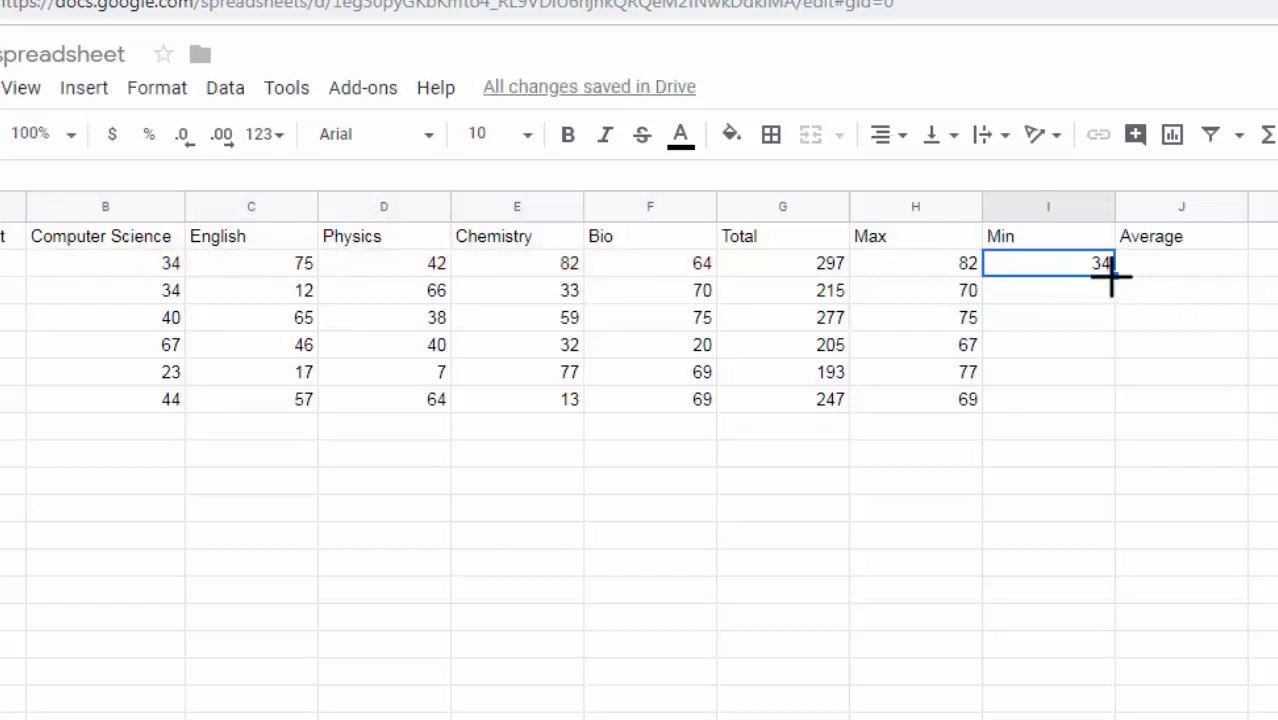
{"action": "double_click", "coordinate": [1113, 276]}
Enter =AVERAGE(B2:F2) in J2, replacing the wrong suggested range, and fill it down to J7
{"action": "left_click", "coordinate": [1163, 265]}
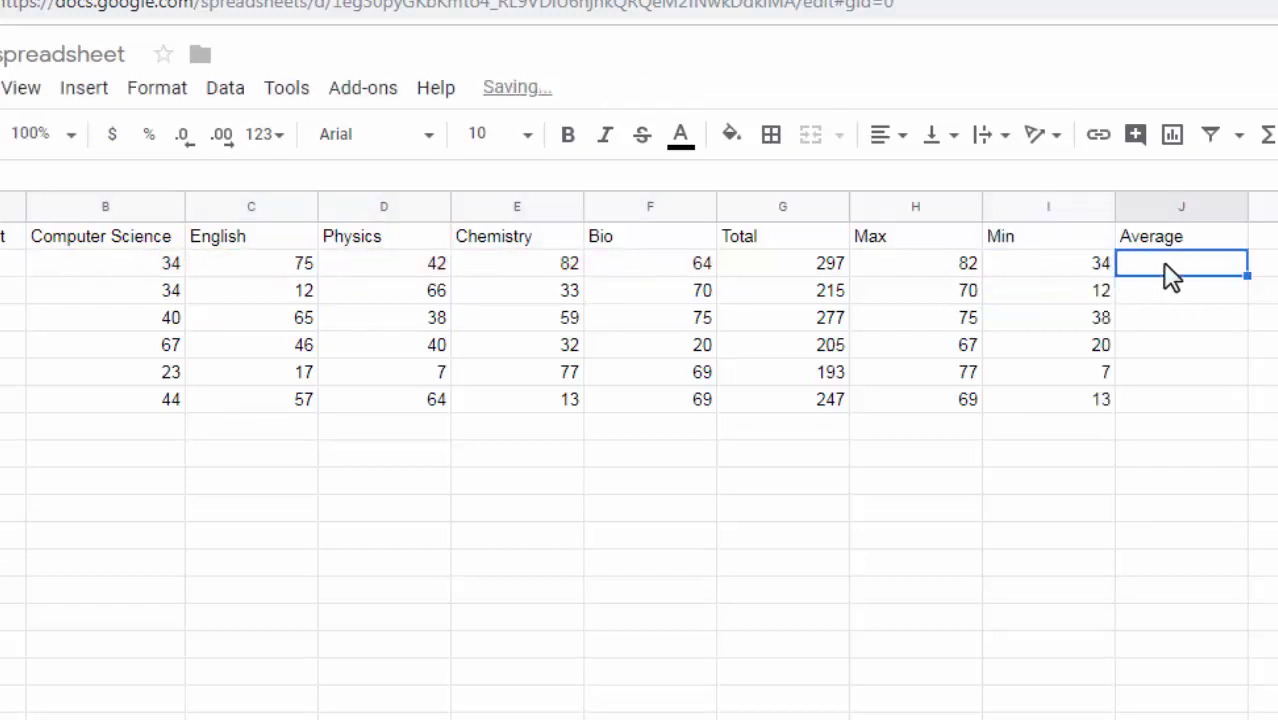
{"action": "type", "text": "=ave"}
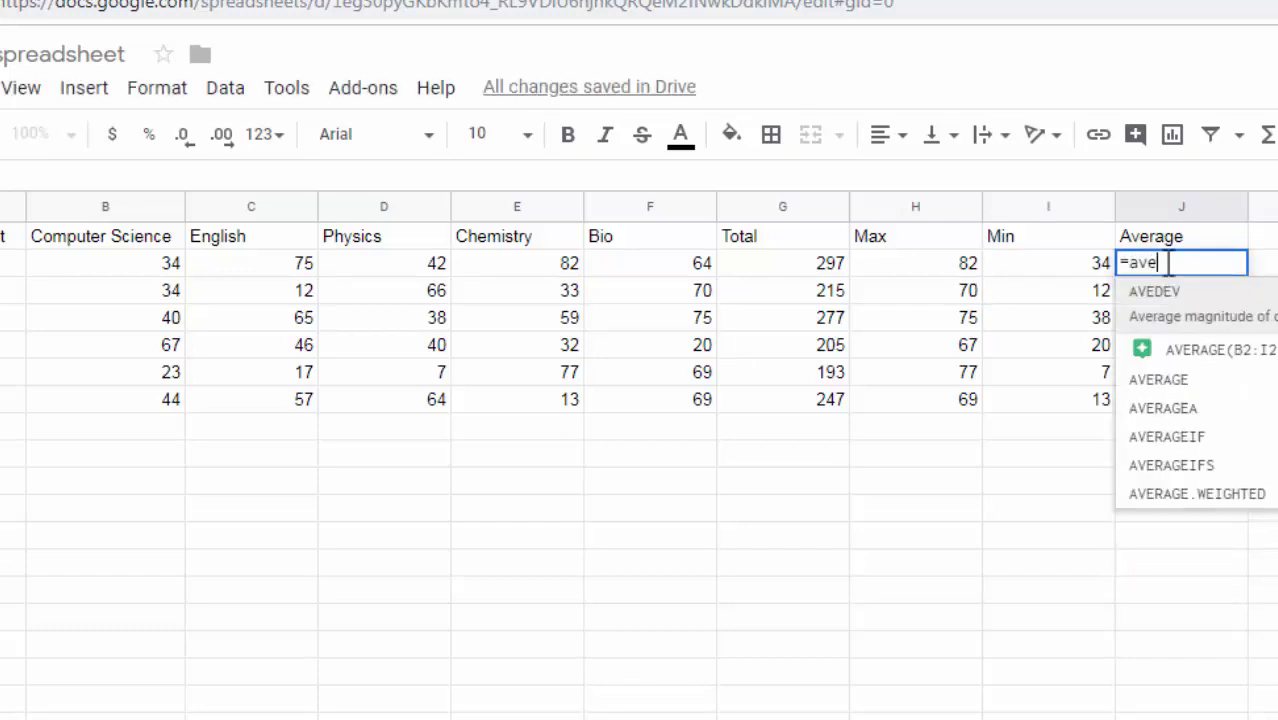
{"action": "type", "text": "rage"}
{"action": "key", "text": "Tab"}
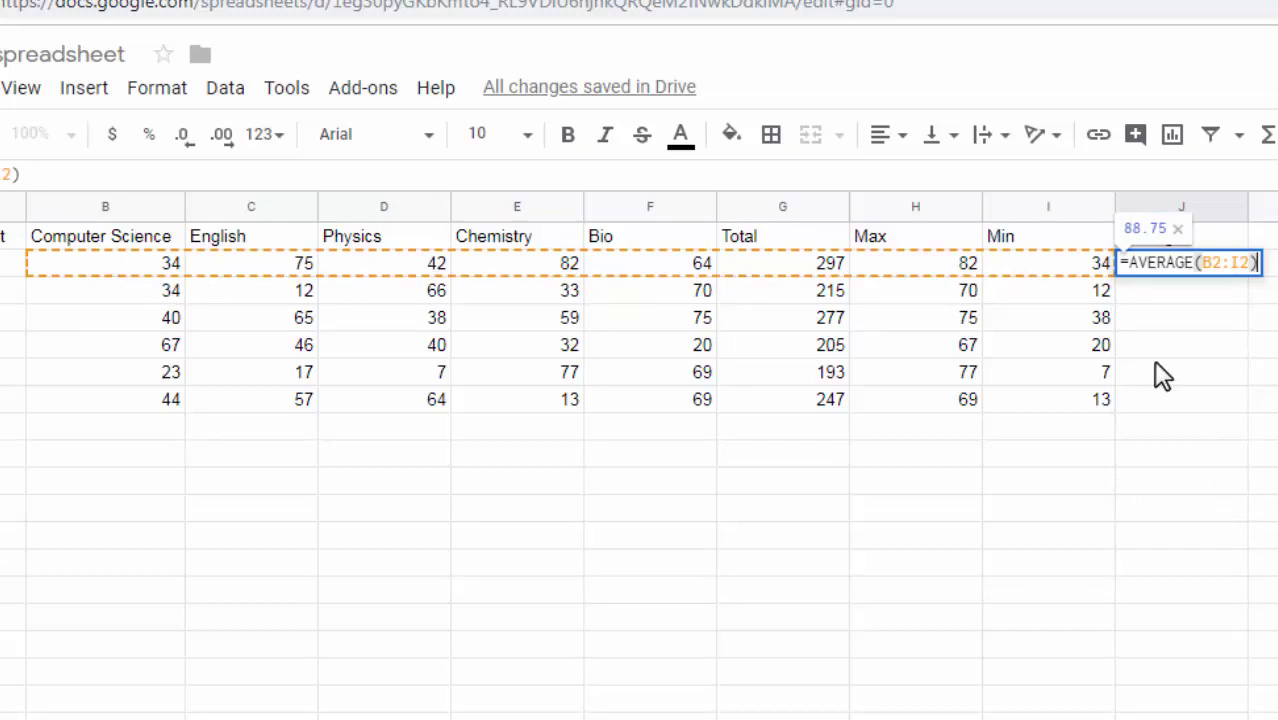
{"action": "left_click", "coordinate": [117, 252]}
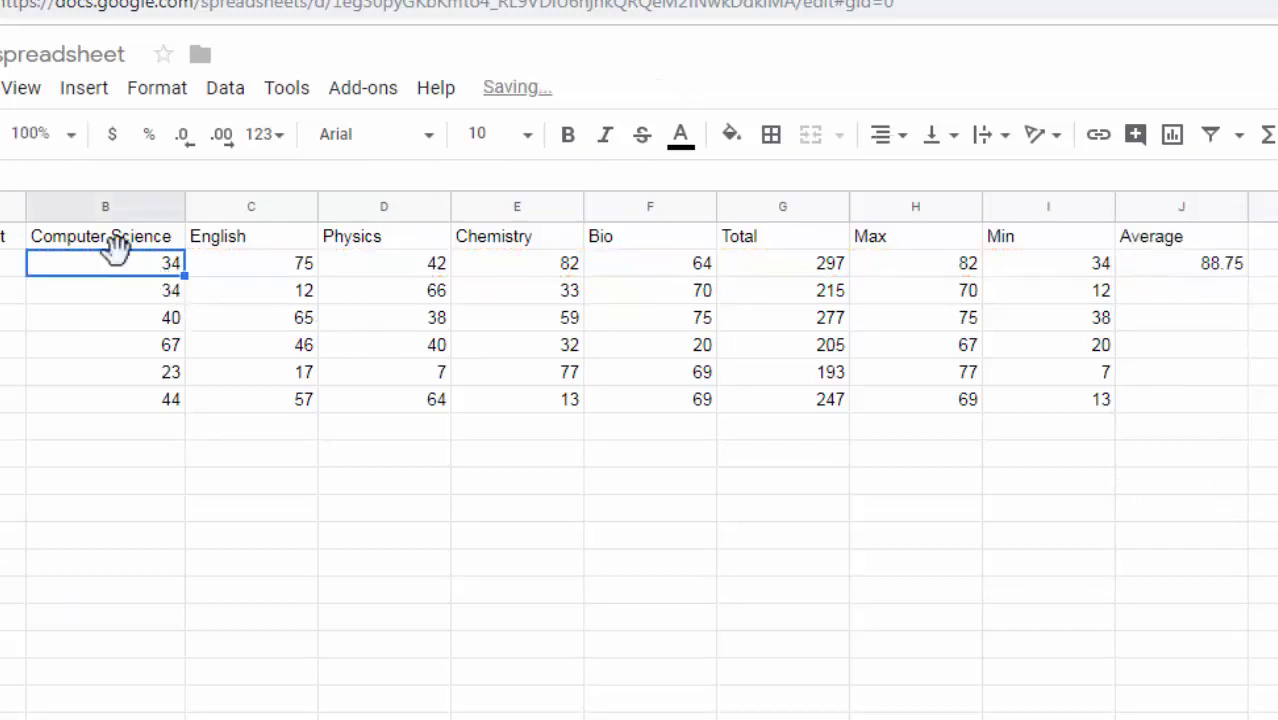
{"action": "left_click", "coordinate": [1207, 268]}
{"action": "key", "text": "Delete"}
{"action": "type", "text": "="}
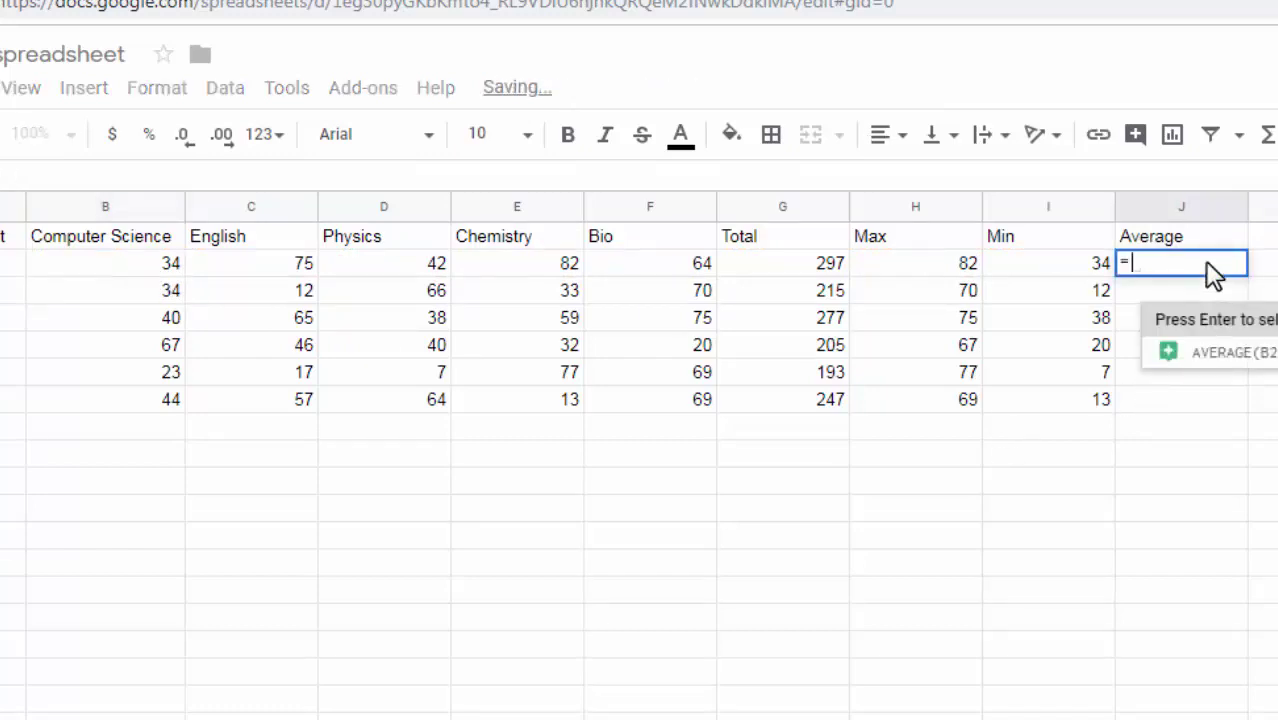
{"action": "type", "text": "averag"}
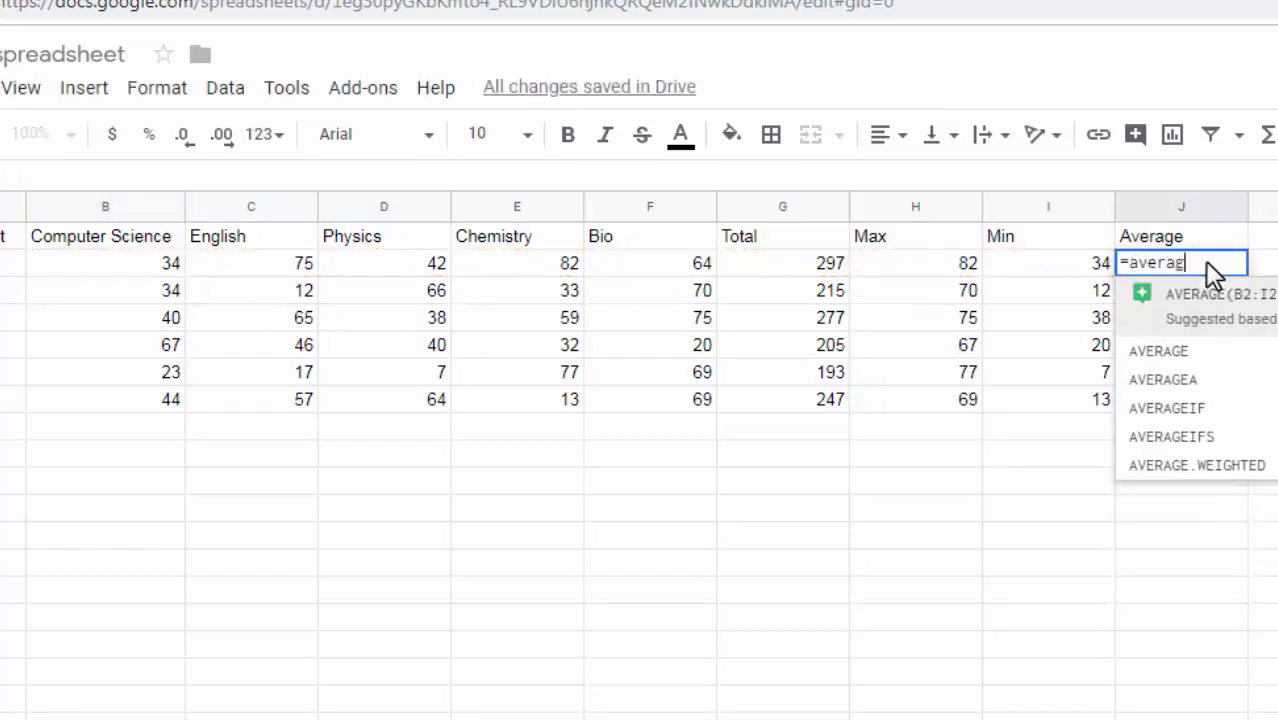
{"action": "type", "text": "e("}
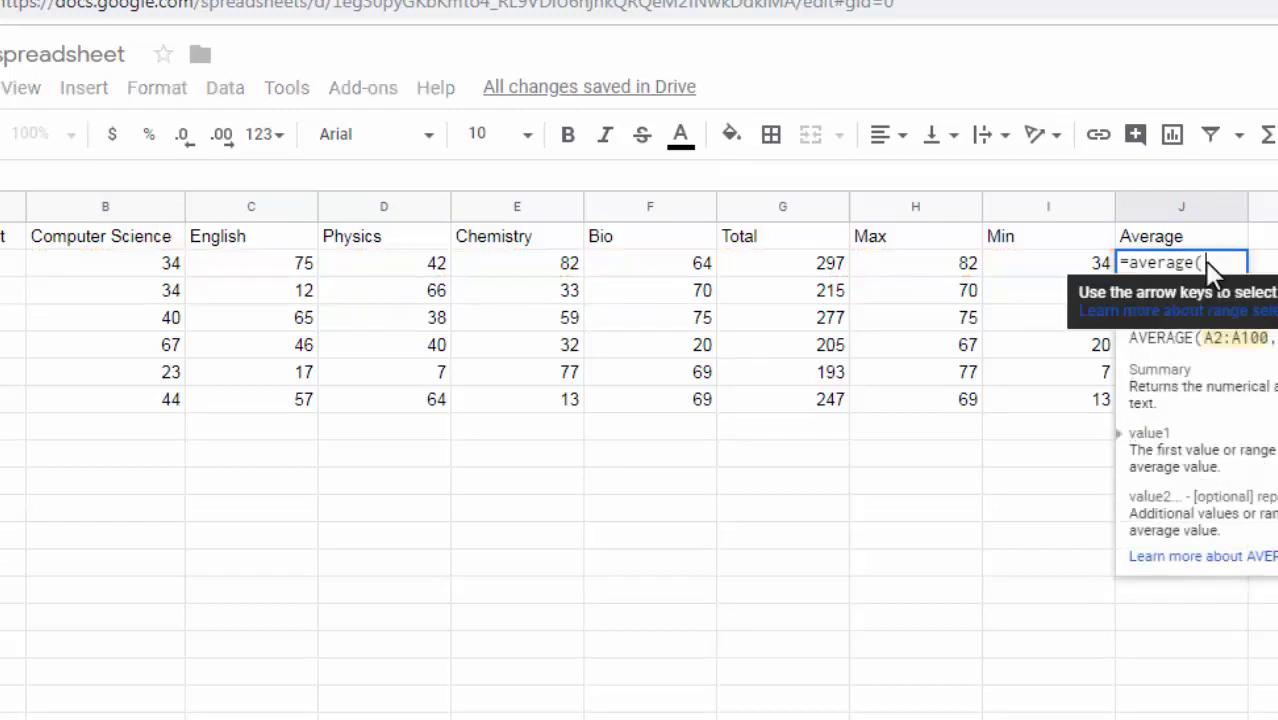
{"action": "left_click_drag", "start_coordinate": [100, 266], "coordinate": [684, 264]}
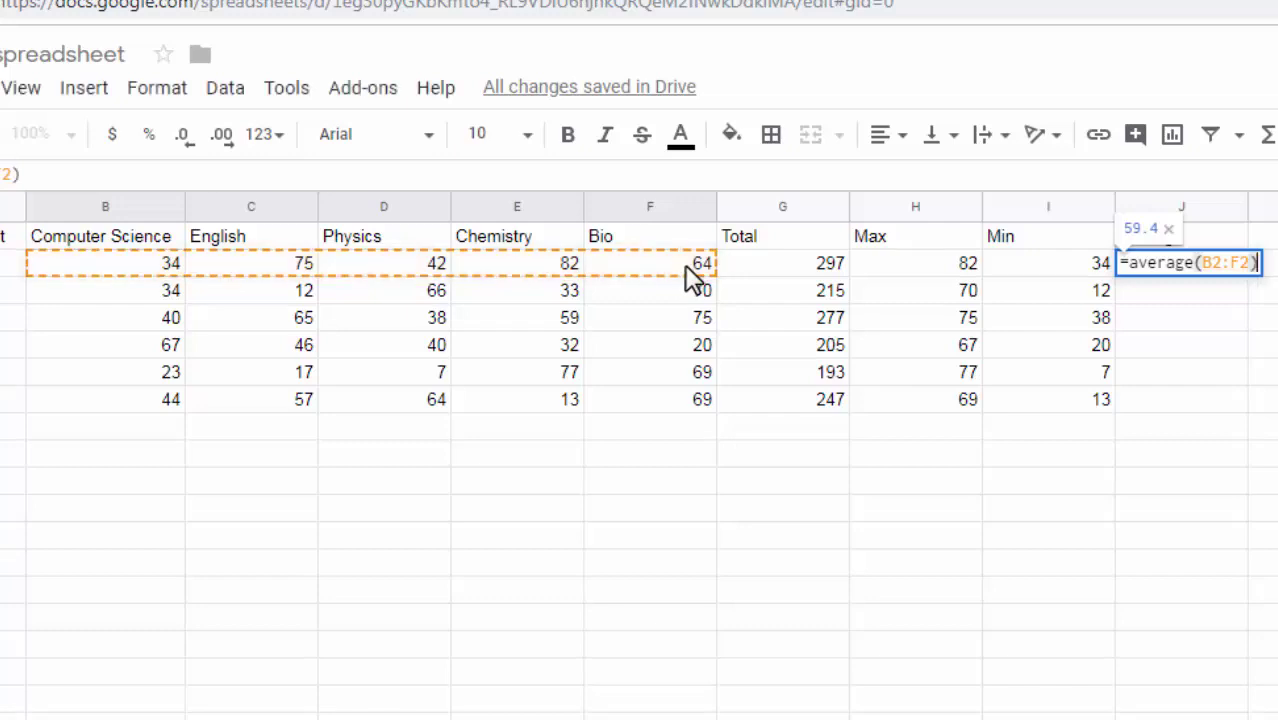
{"action": "key", "text": "Return"}
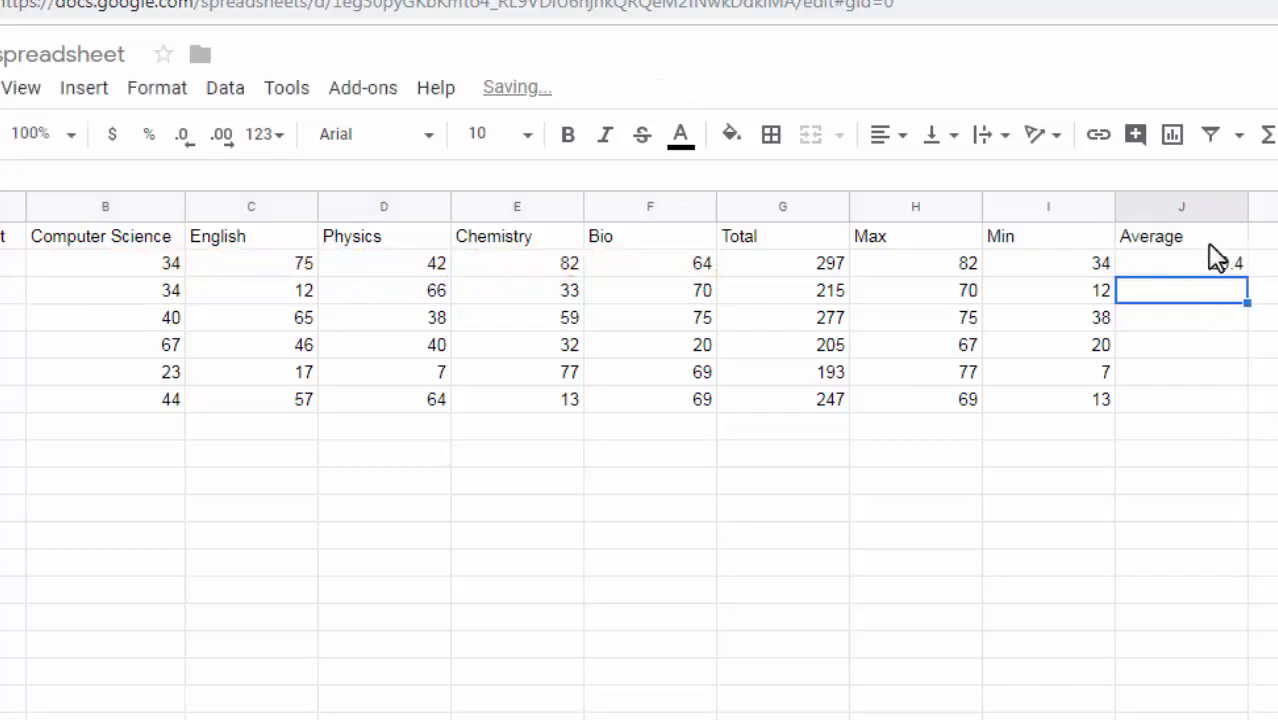
{"action": "left_click", "coordinate": [1205, 262]}
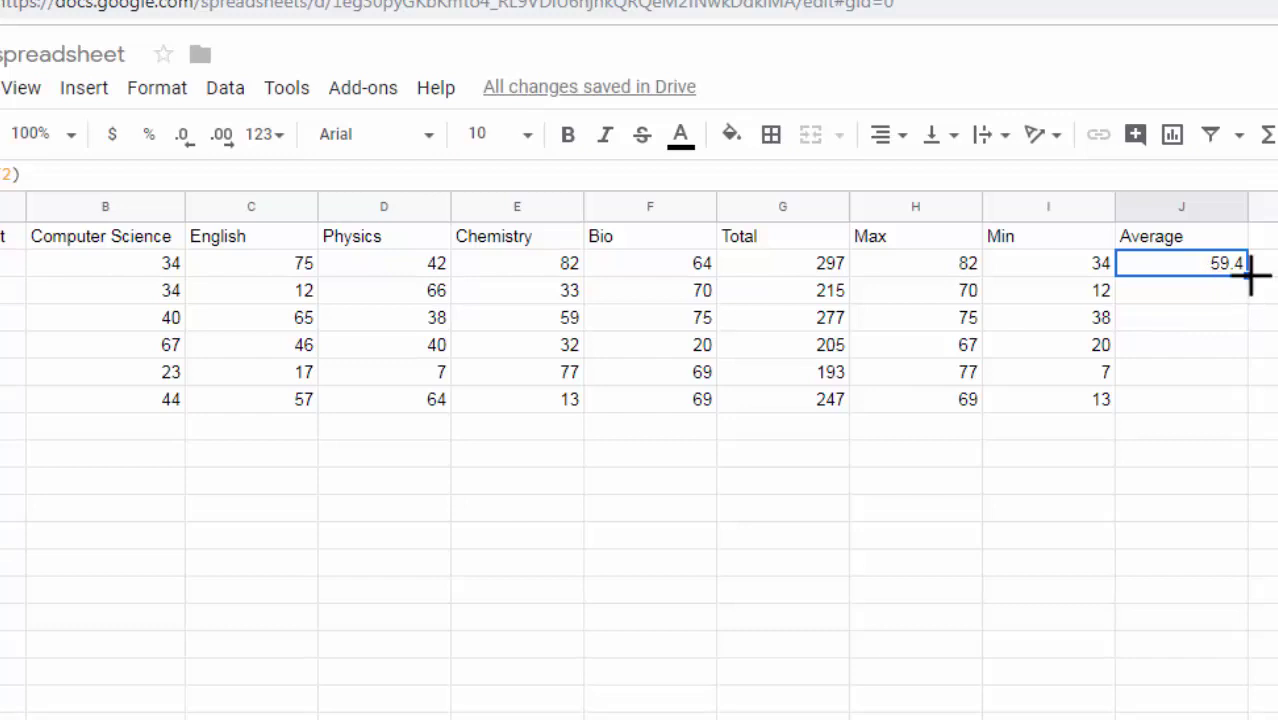
{"action": "double_click", "coordinate": [1247, 274]}
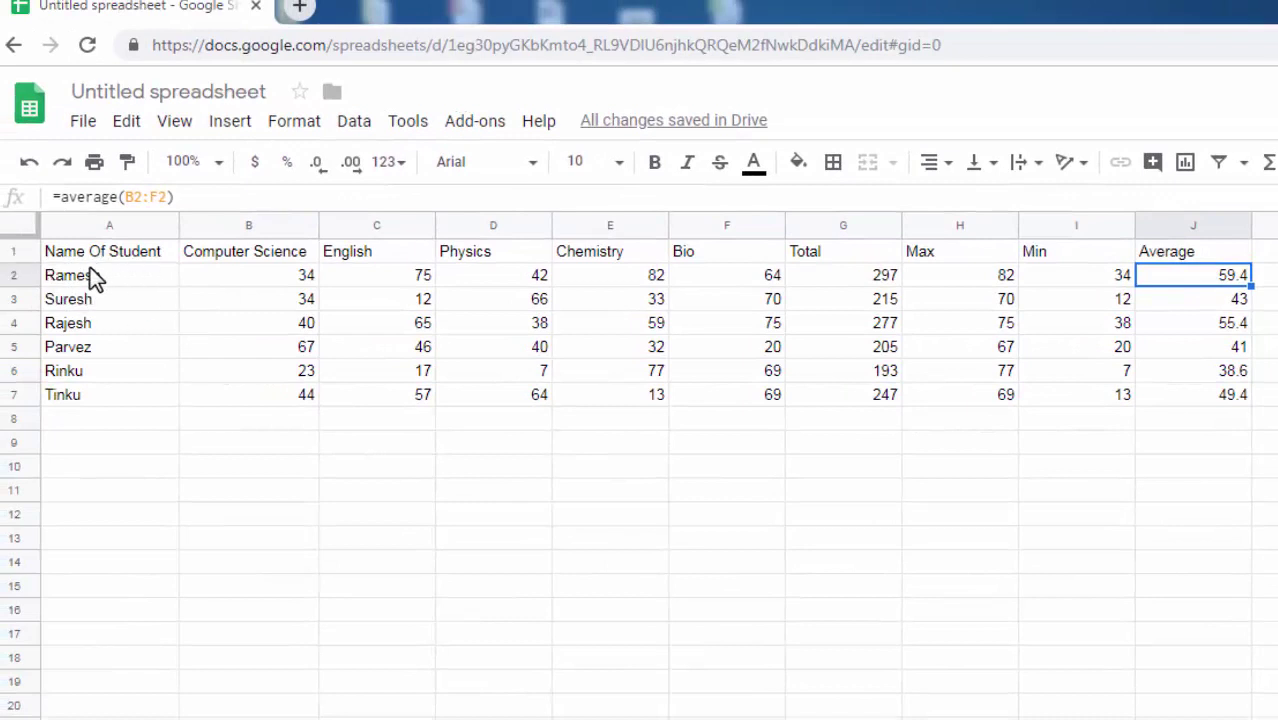
Select A1:A7, from the Name Of Student header to the last student name
{"action": "left_click_drag", "start_coordinate": [101, 251], "coordinate": [101, 370]}
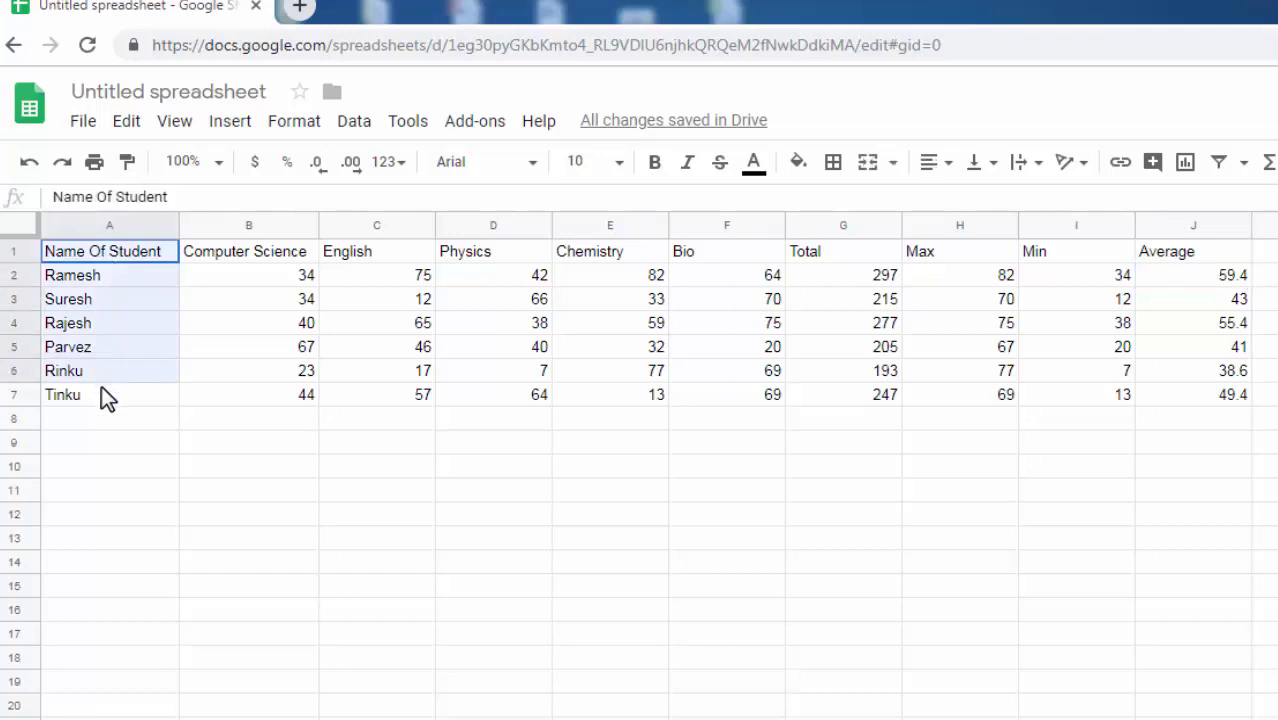
{"action": "left_click_drag", "start_coordinate": [101, 366], "coordinate": [103, 393]}
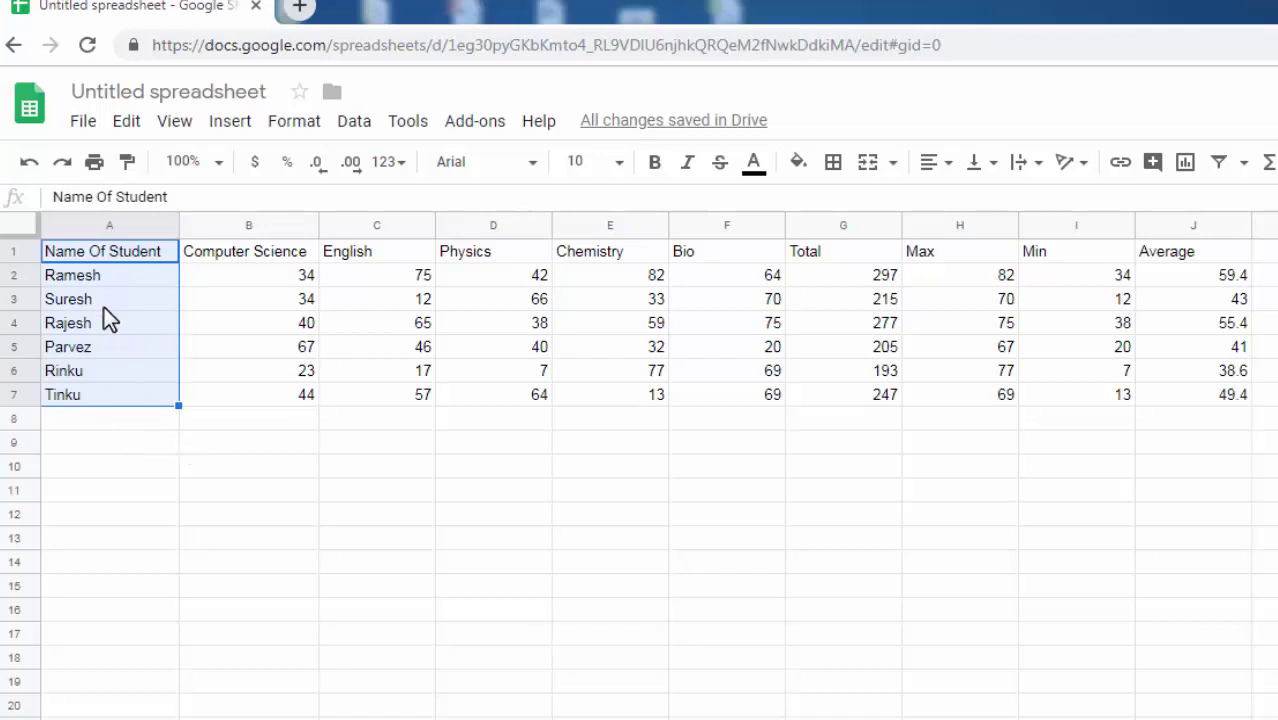
In empty cell A9, start a GOOGLETRANSLATE formula on the first student's name in A2
{"action": "left_click", "coordinate": [89, 448]}
{"action": "type", "text": "="}
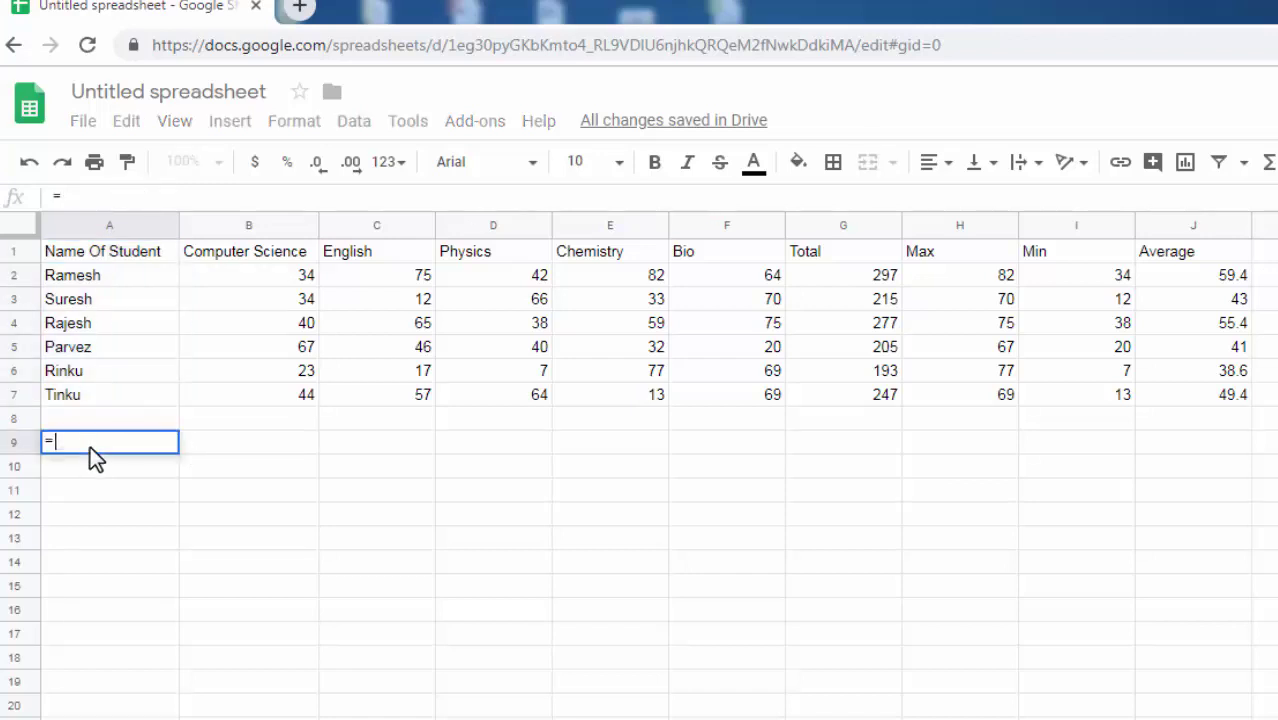
{"action": "type", "text": "go"}
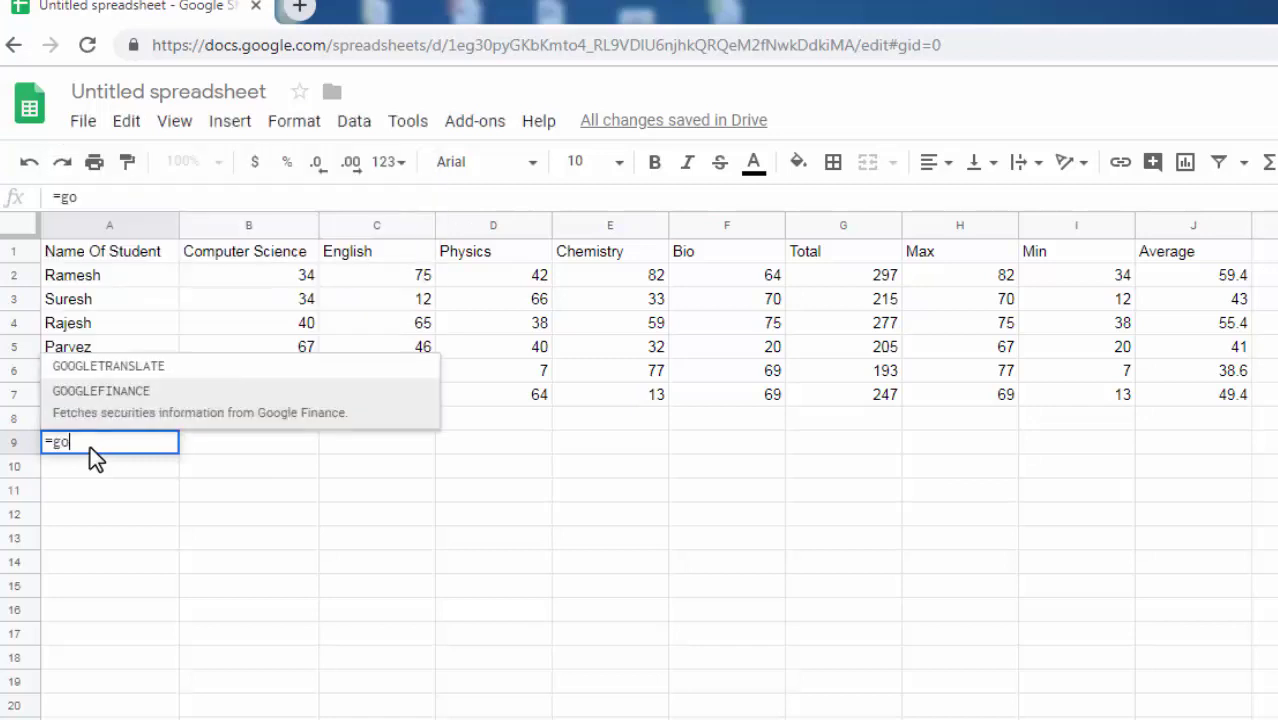
{"action": "type", "text": "o"}
{"action": "left_click", "coordinate": [150, 372]}
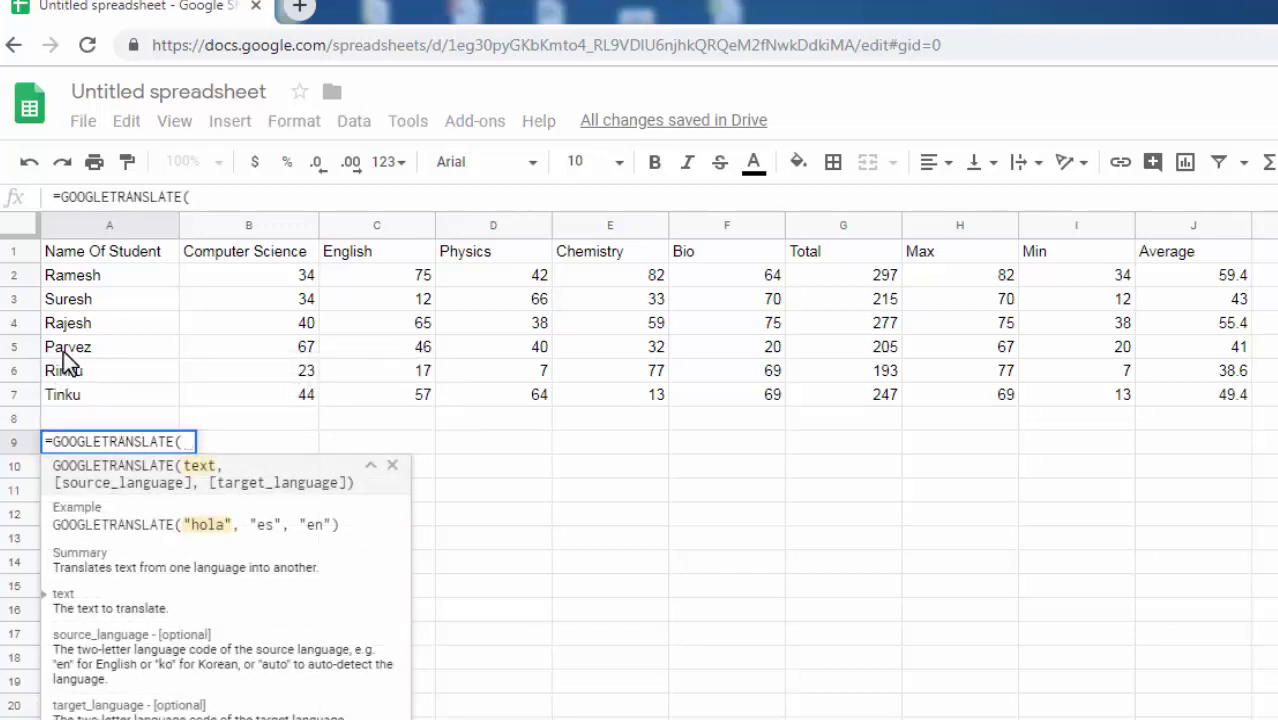
{"action": "left_click", "coordinate": [96, 271]}
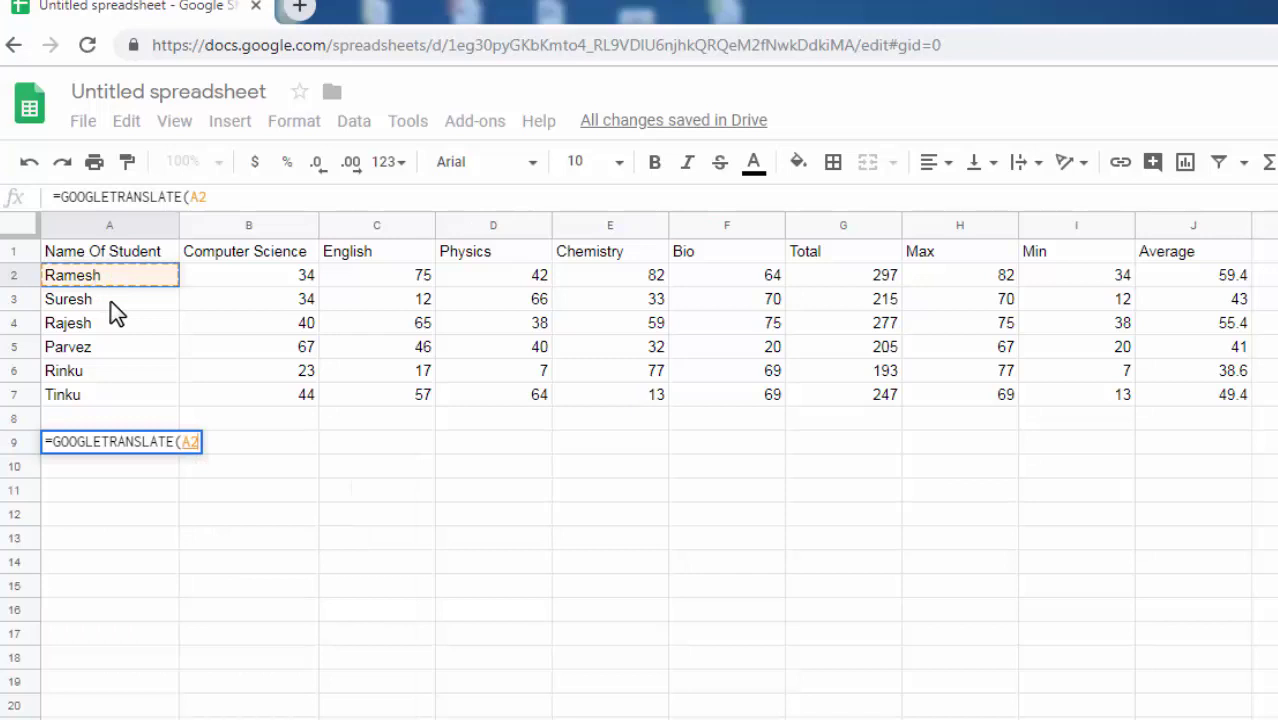
Finish the formula as =GOOGLETRANSLATE(A2,"En","hi") and check that it shows रमेश
{"action": "type", "text": ","}
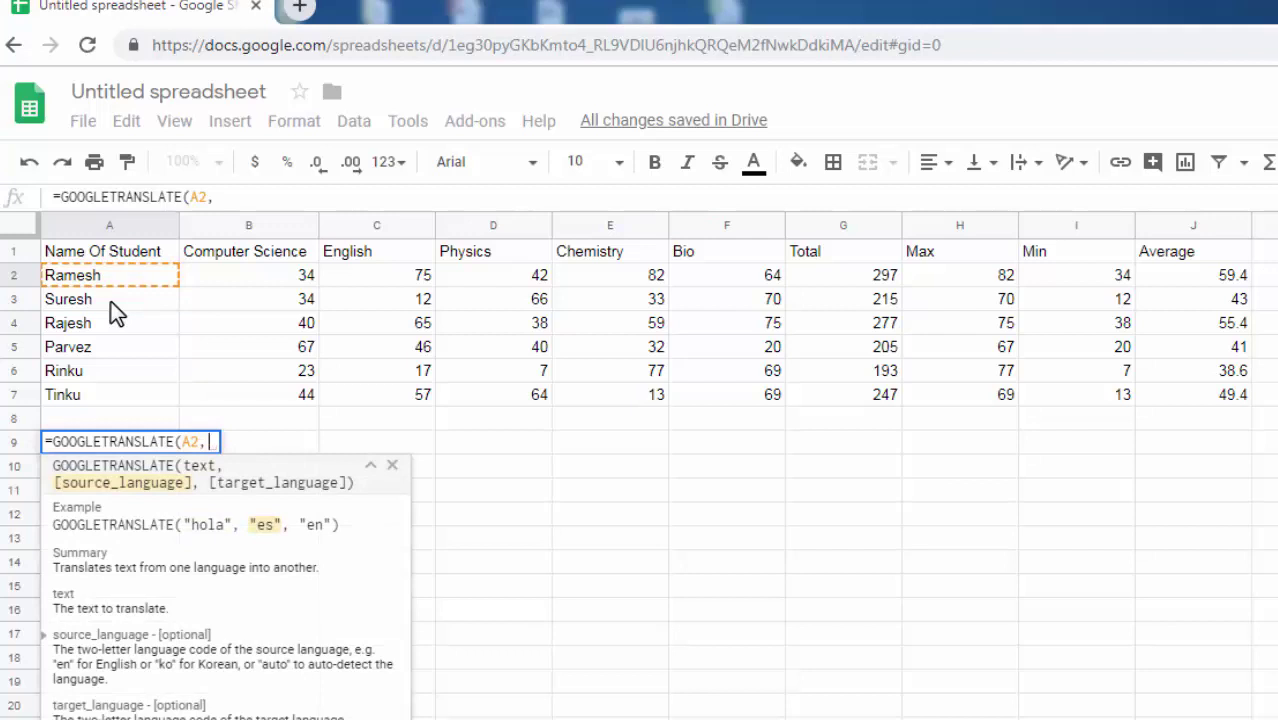
{"action": "type", "text": "@"}
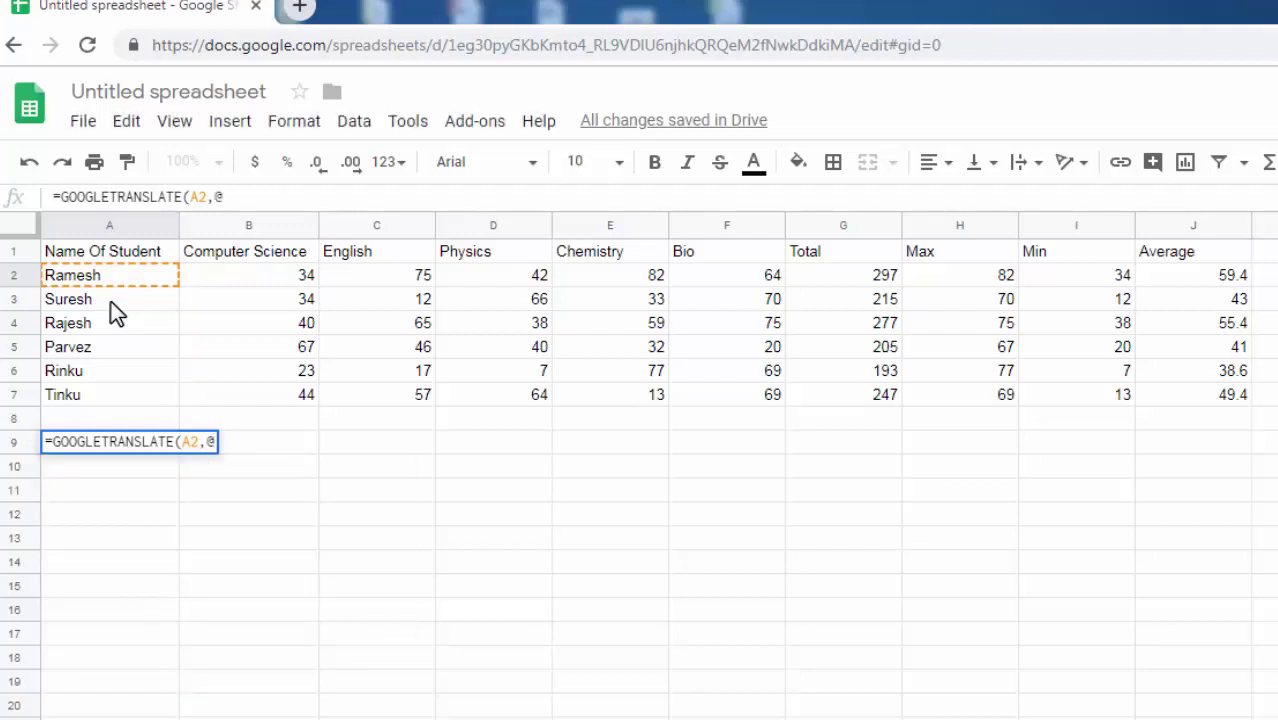
{"action": "key", "text": "BackSpace"}
{"action": "type", "text": "@"}
{"action": "key", "text": "BackSpace"}
{"action": "type", "text": "\""}
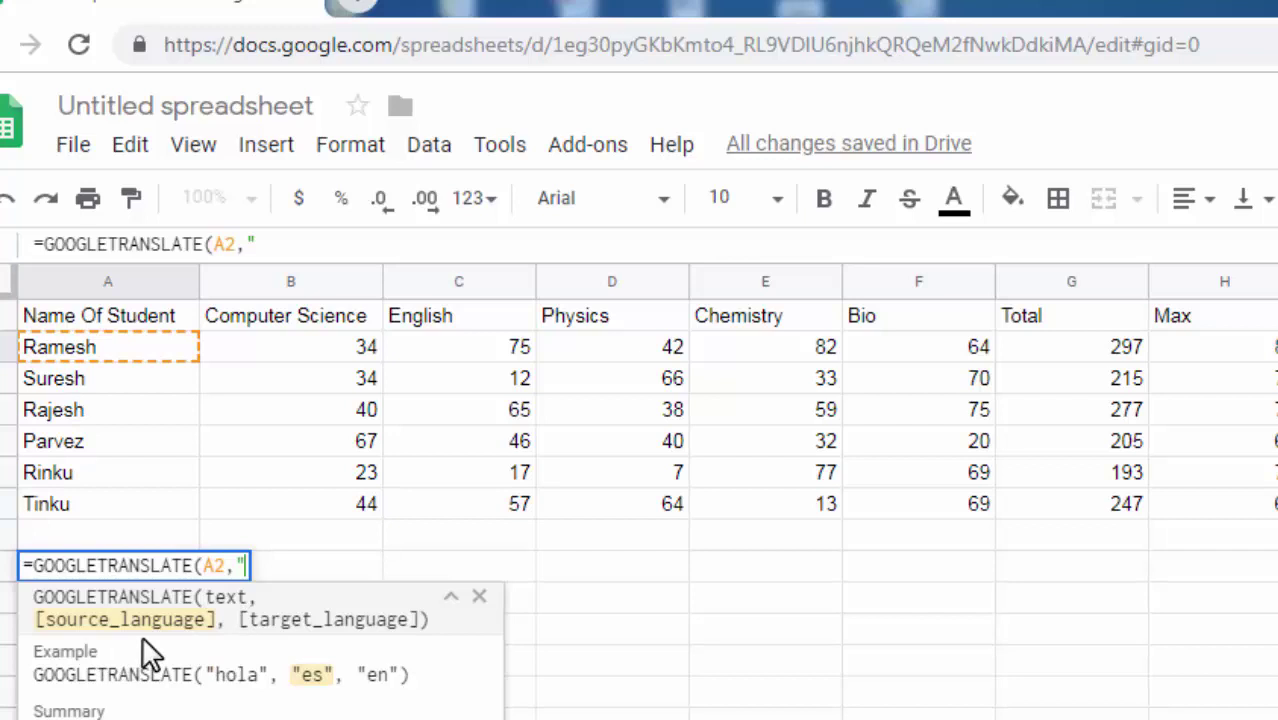
{"action": "type", "text": "E"}
{"action": "type", "text": "n@"}
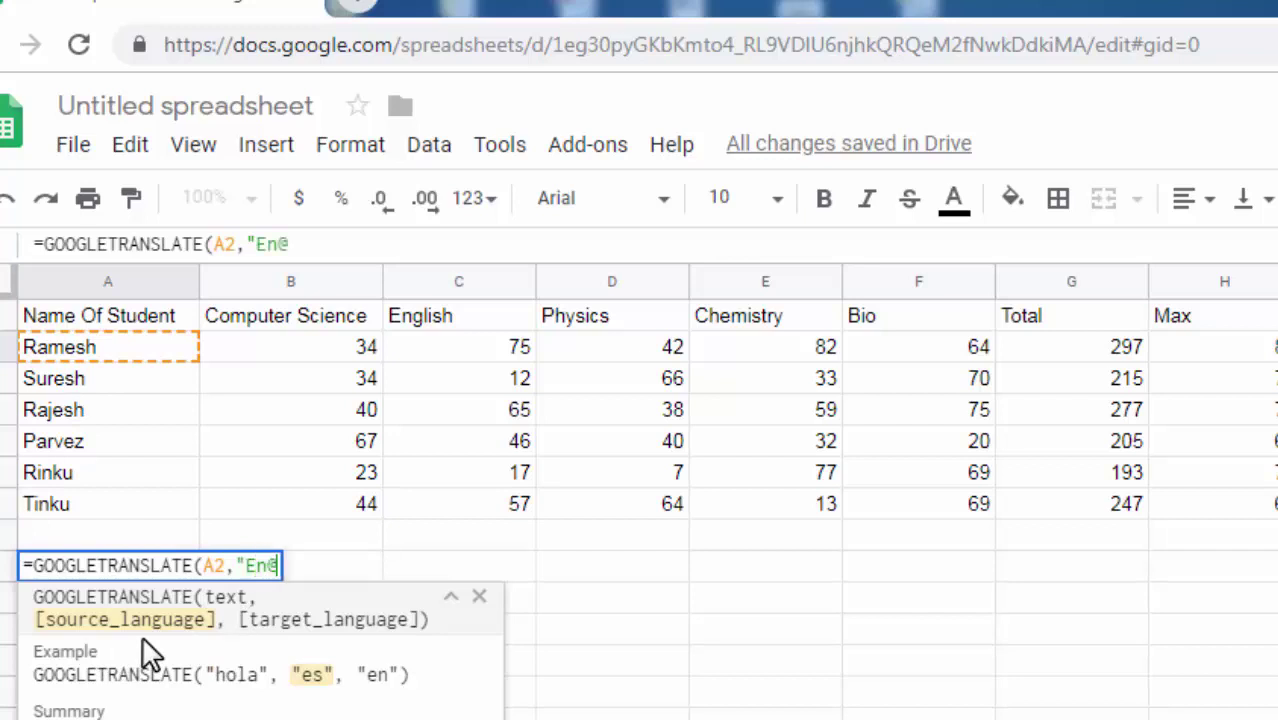
{"action": "type", "text": ",@"}
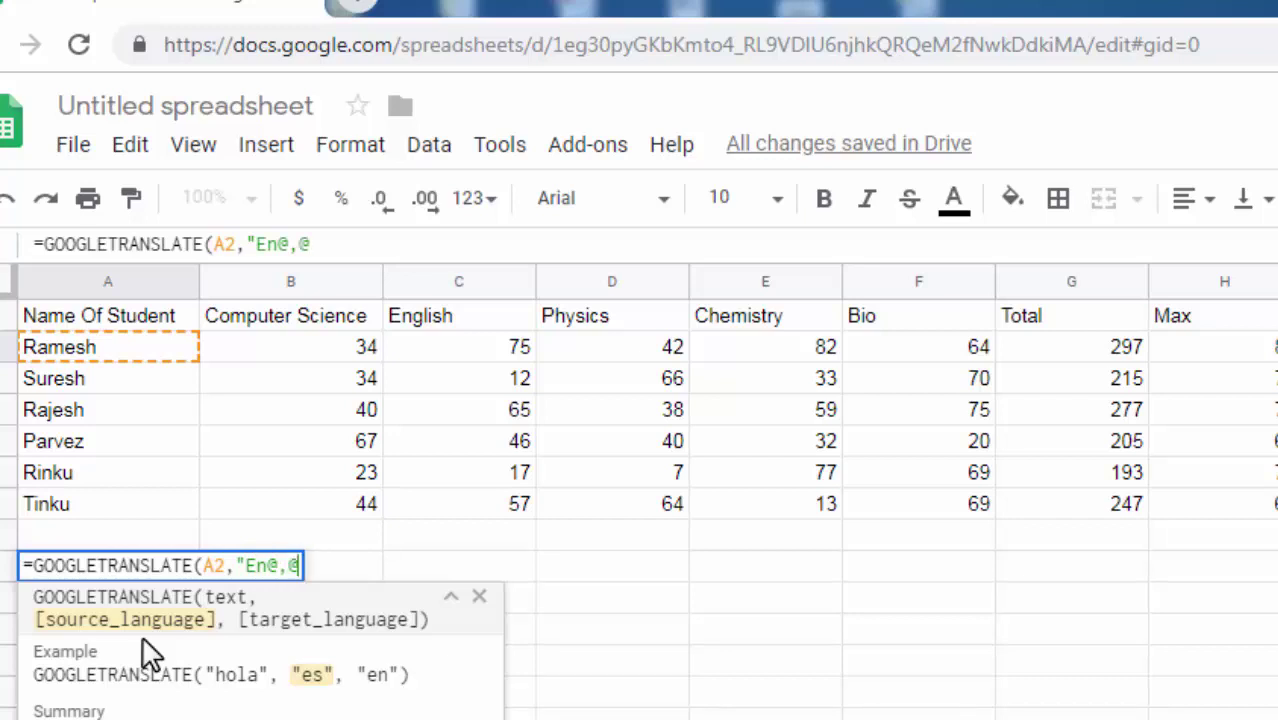
{"action": "key", "text": "BackSpace"}
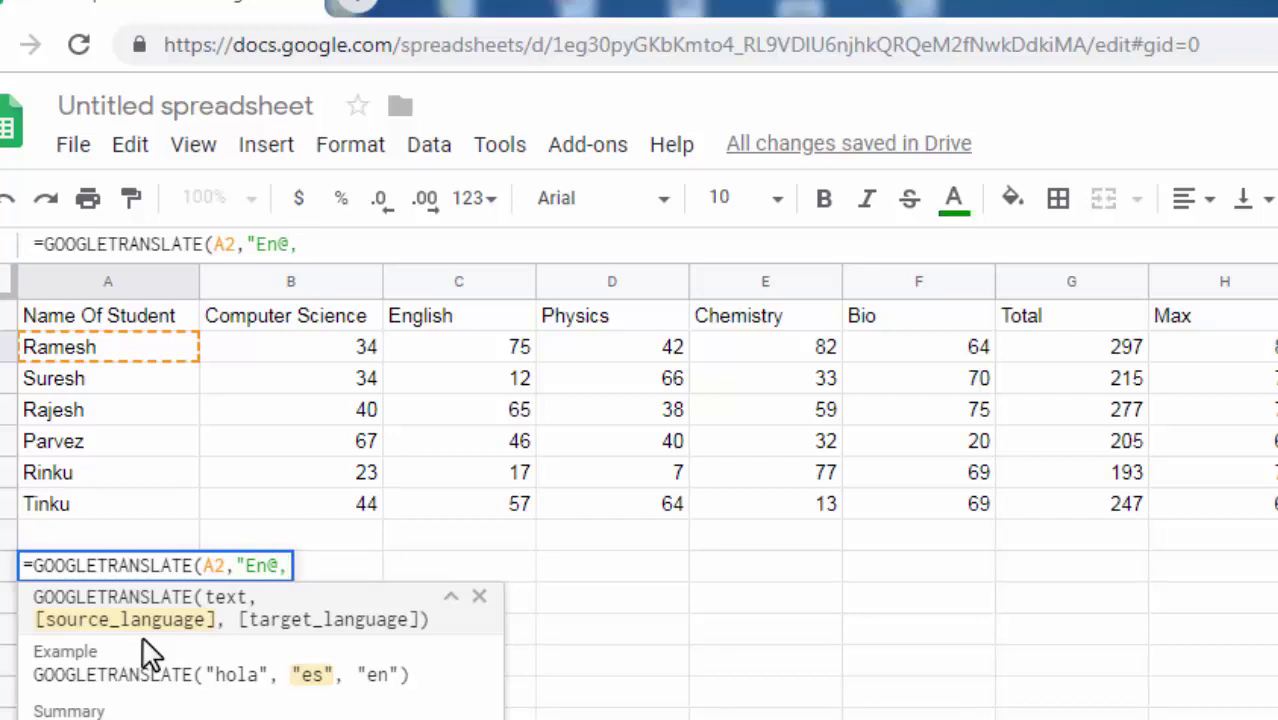
{"action": "type", "text": "\""}
{"action": "key", "text": "BackSpace"}
{"action": "key", "text": "BackSpace"}
{"action": "key", "text": "BackSpace"}
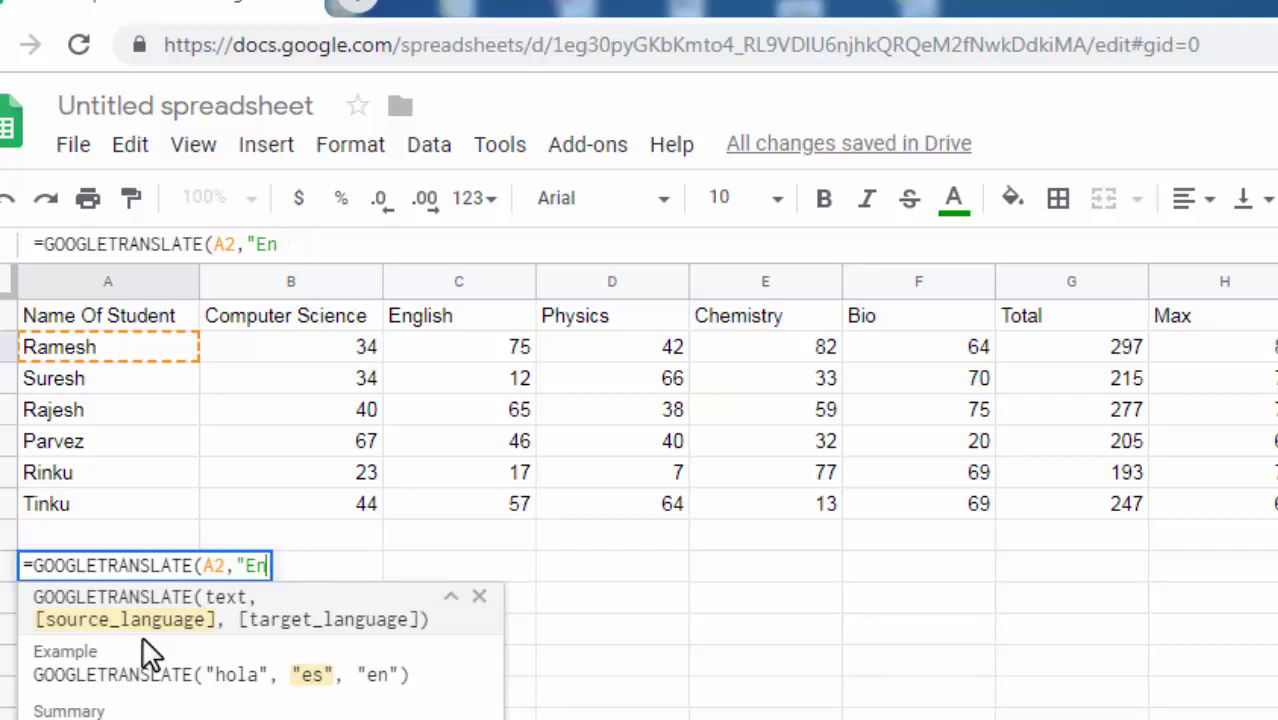
{"action": "type", "text": "\""}
{"action": "type", "text": ","}
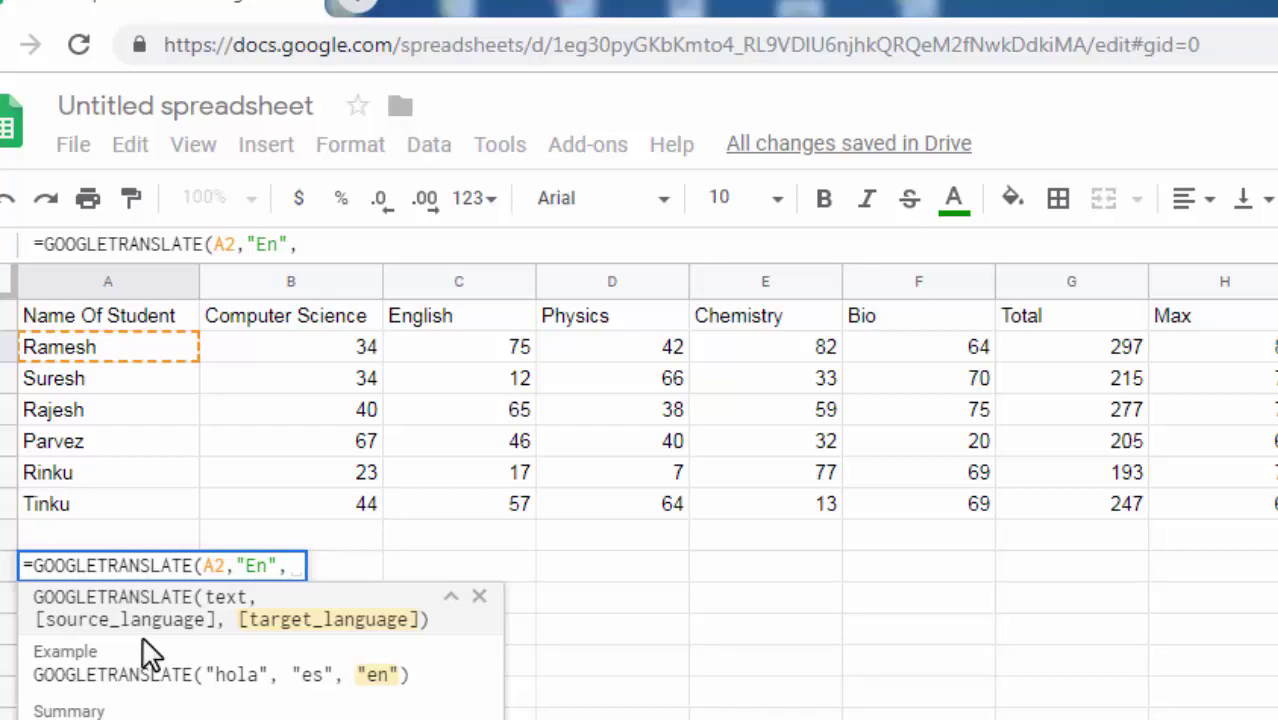
{"action": "type", "text": "\""}
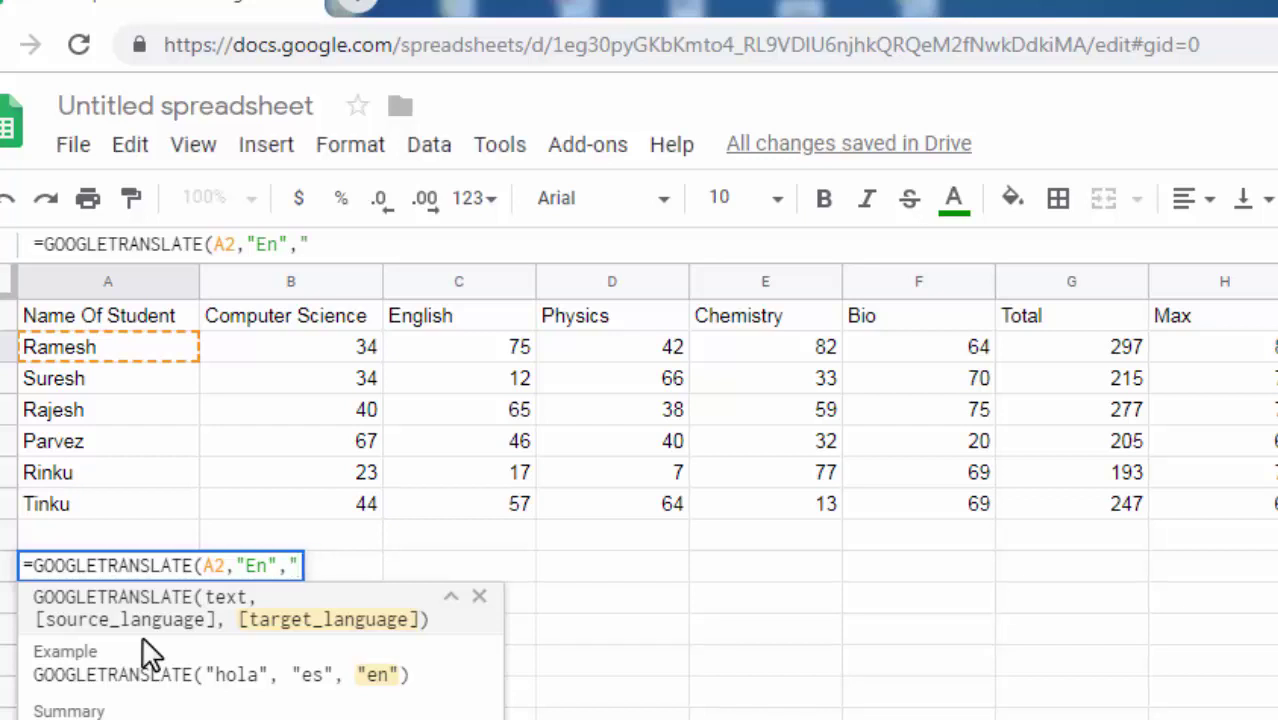
{"action": "type", "text": "hi"}
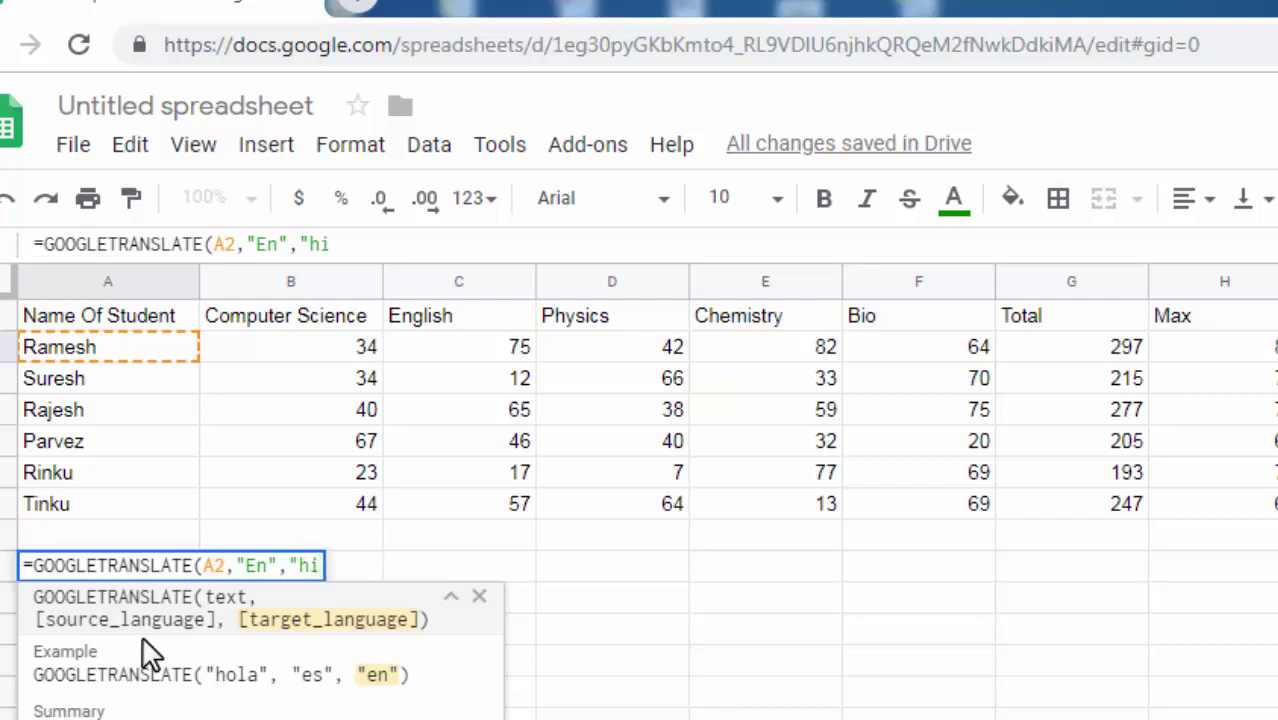
{"action": "type", "text": "\""}
{"action": "type", "text": ")"}
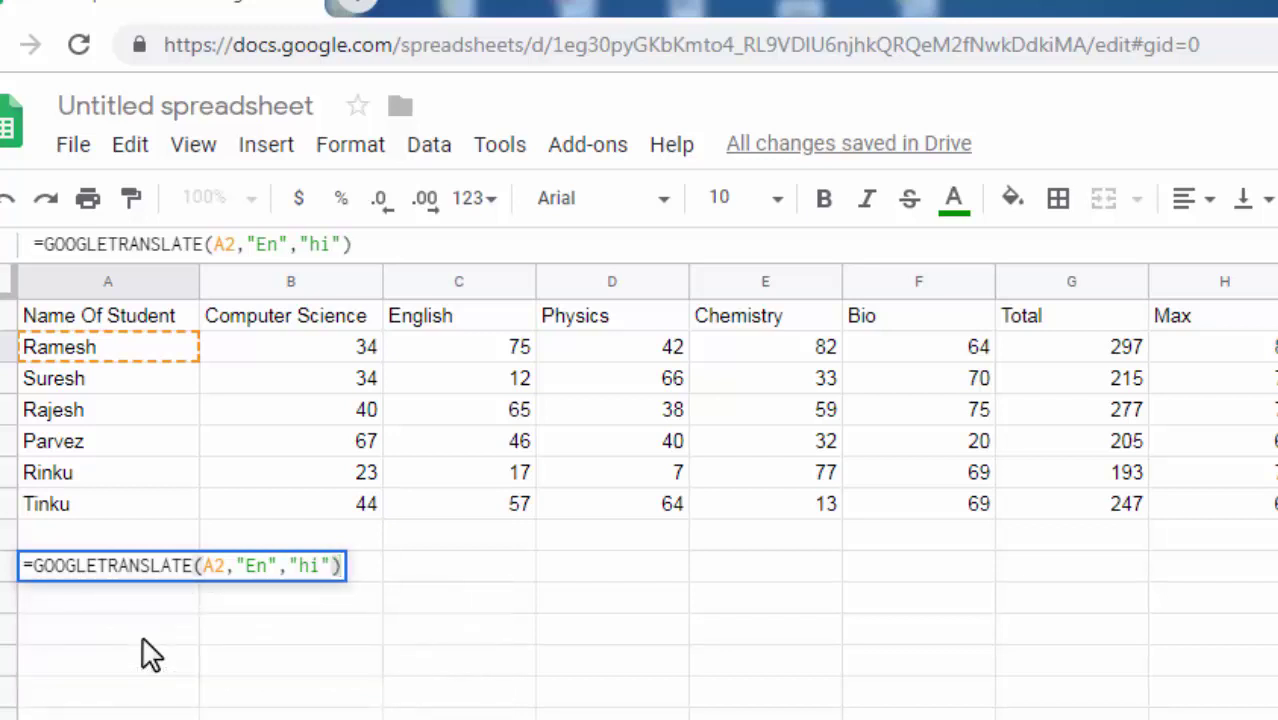
{"action": "key", "text": "Return"}
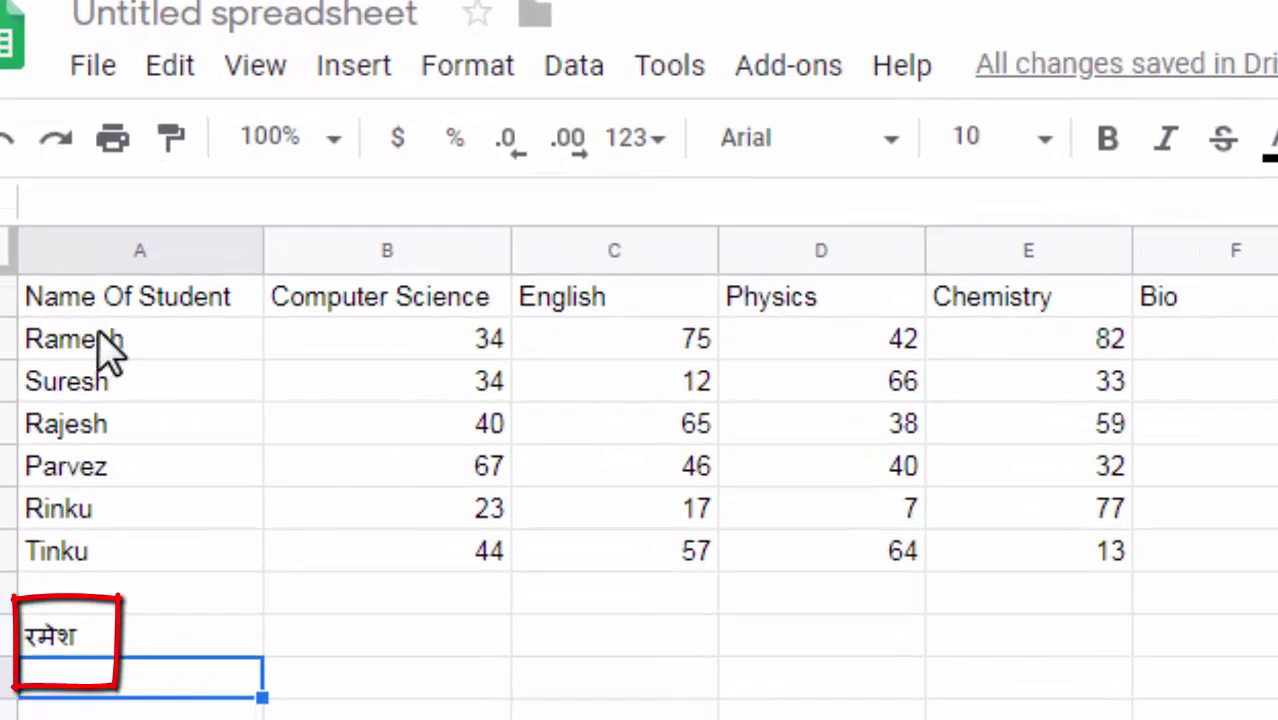
{"action": "left_click", "coordinate": [100, 335]}
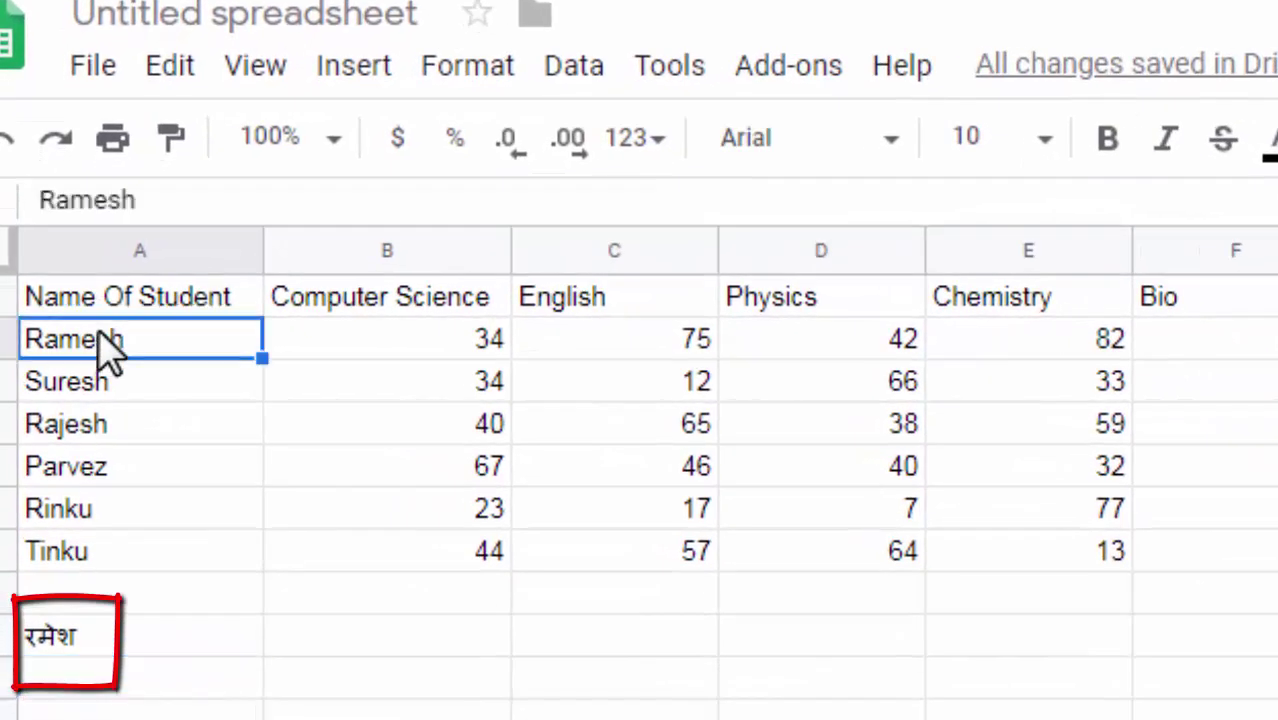
{"action": "left_click", "coordinate": [106, 632]}
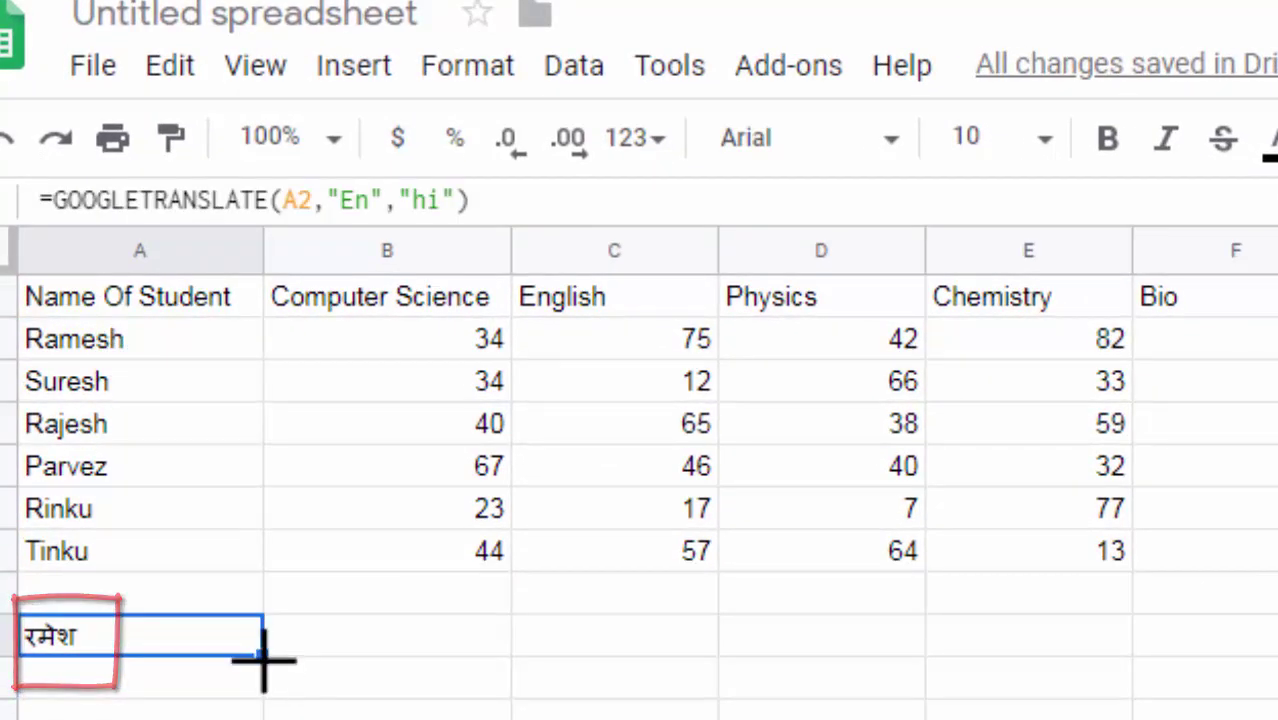
Copy the A9 translation formula down the column, then delete the extra untranslated Tinku cell
{"action": "mouse_move", "coordinate": [262, 656]}
{"action": "left_mouse_down"}
{"action": "mouse_move", "coordinate": [262, 719]}
{"action": "mouse_move", "coordinate": [146, 458]}
{"action": "left_mouse_up"}
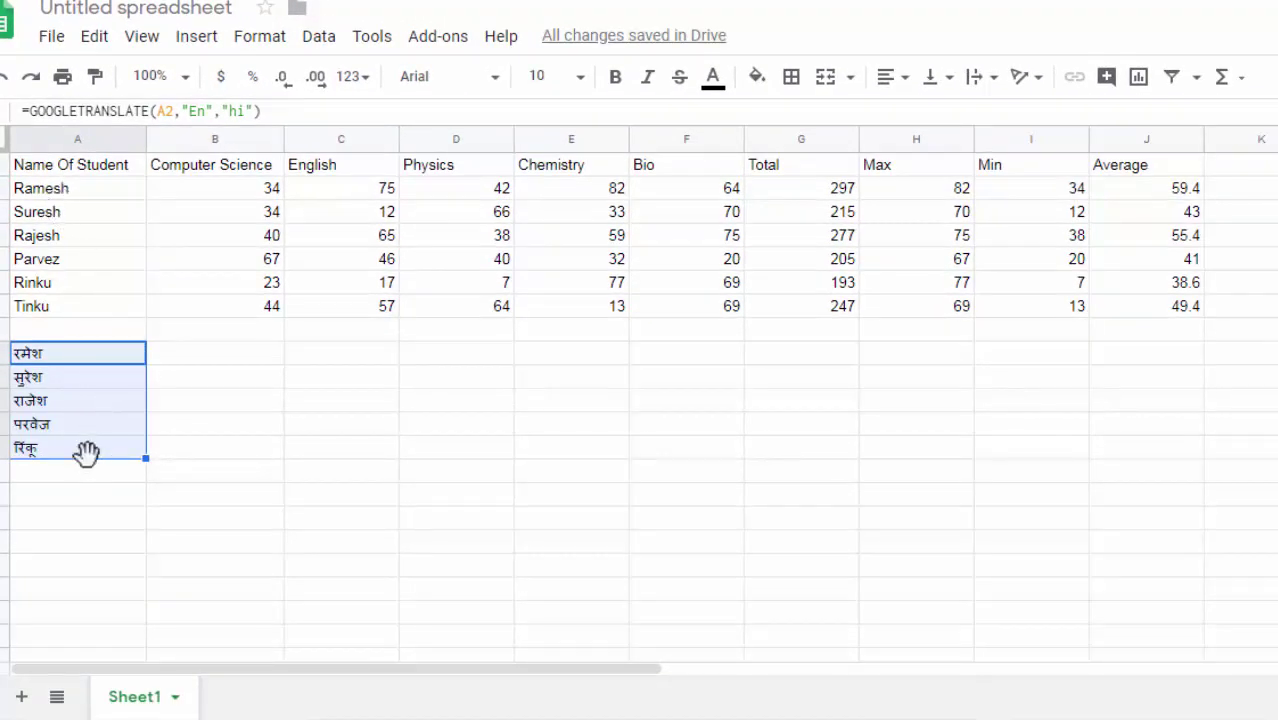
{"action": "left_click_drag", "start_coordinate": [146, 458], "coordinate": [130, 485]}
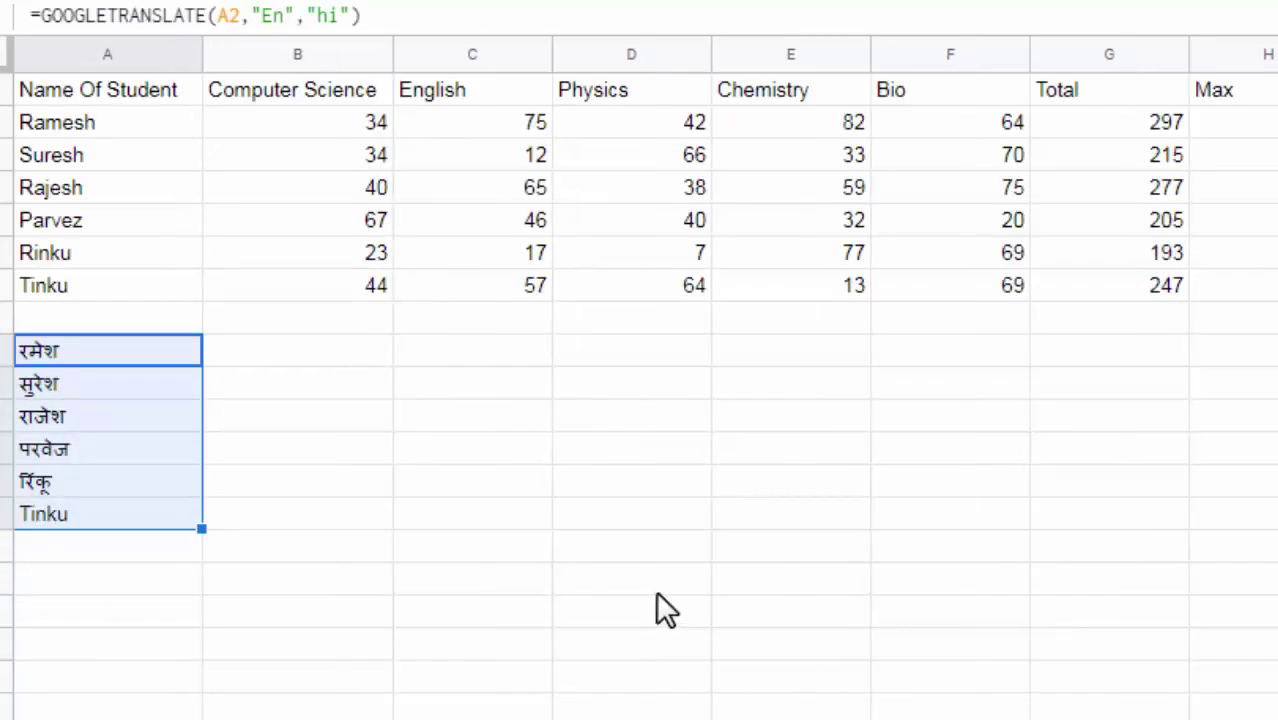
{"action": "left_click", "coordinate": [657, 592]}
{"action": "left_click", "coordinate": [197, 522]}
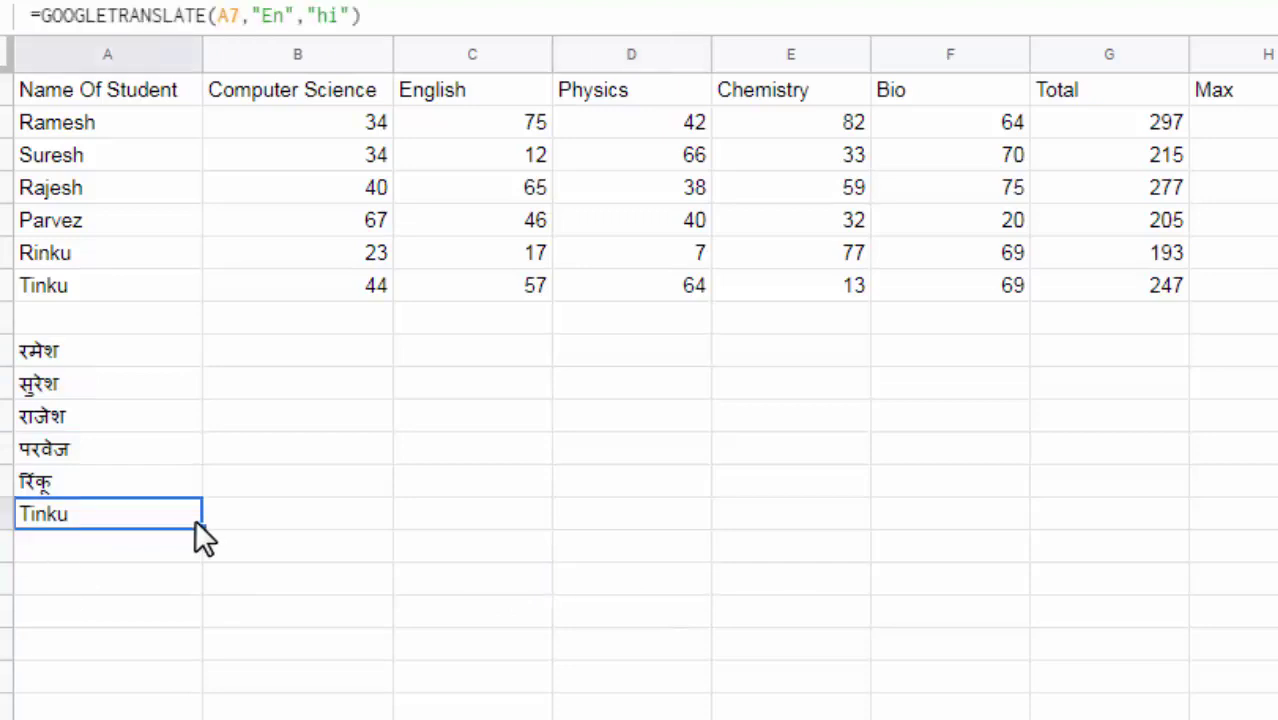
{"action": "key", "text": "Delete"}
{"action": "left_click", "coordinate": [483, 548]}
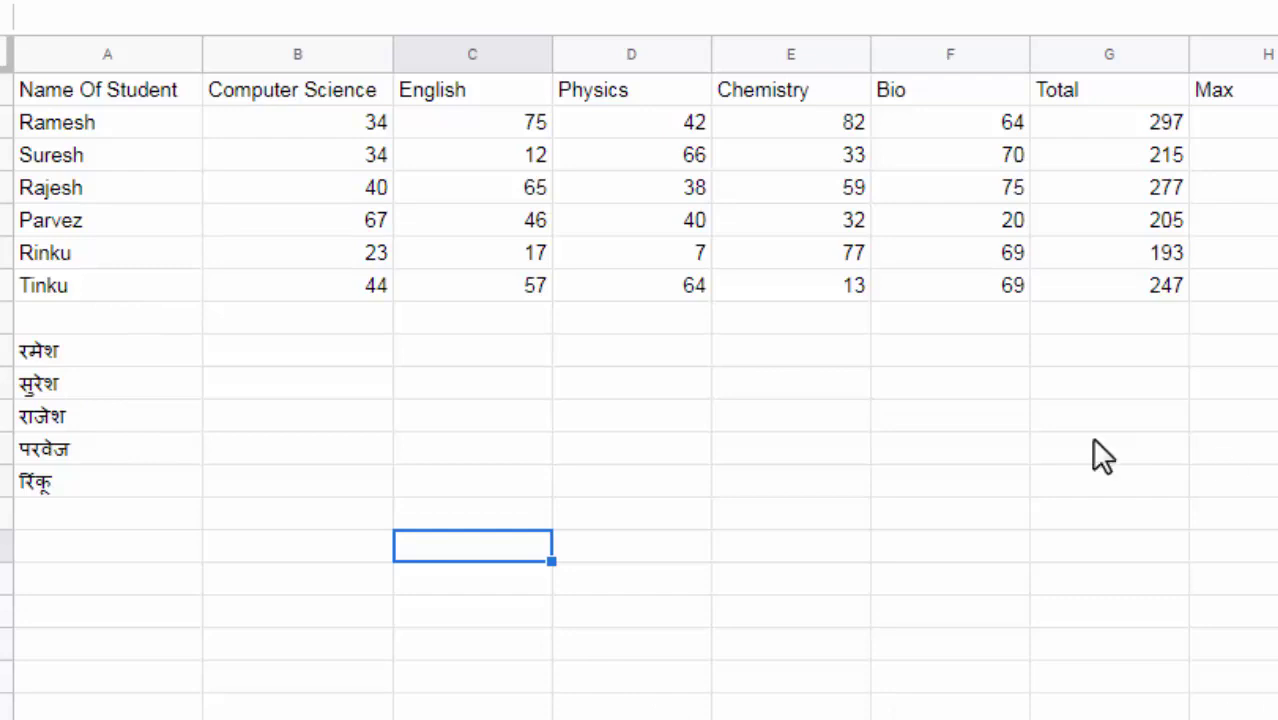
Apply All borders to the whole student marks table
{"action": "left_click_drag", "start_coordinate": [116, 88], "coordinate": [1235, 290]}
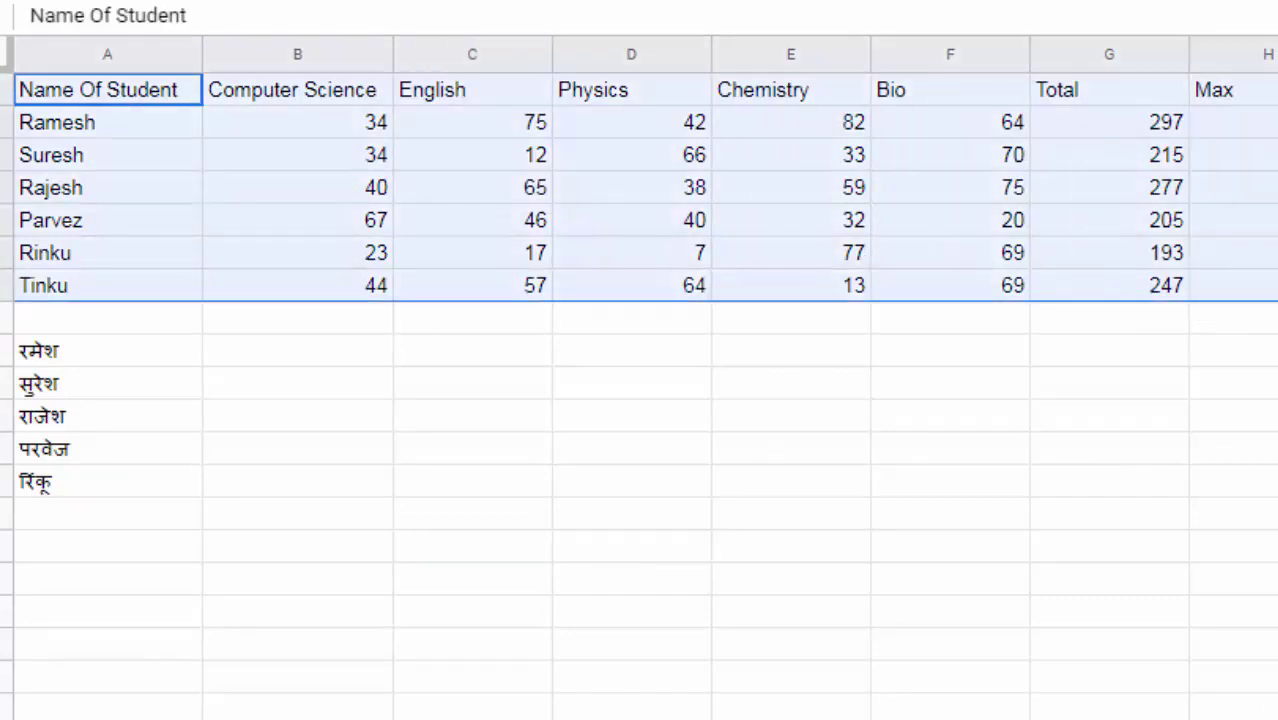
{"action": "left_click", "coordinate": [1104, 2]}
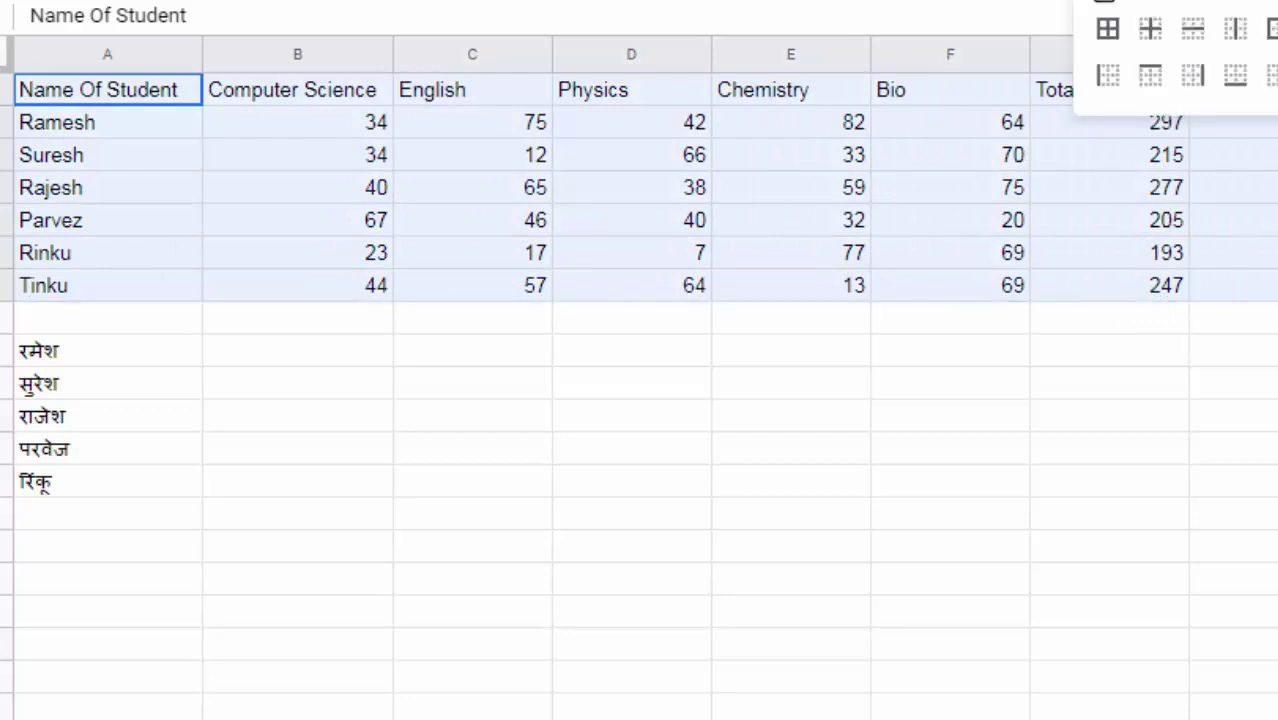
{"action": "left_click", "coordinate": [1109, 36]}
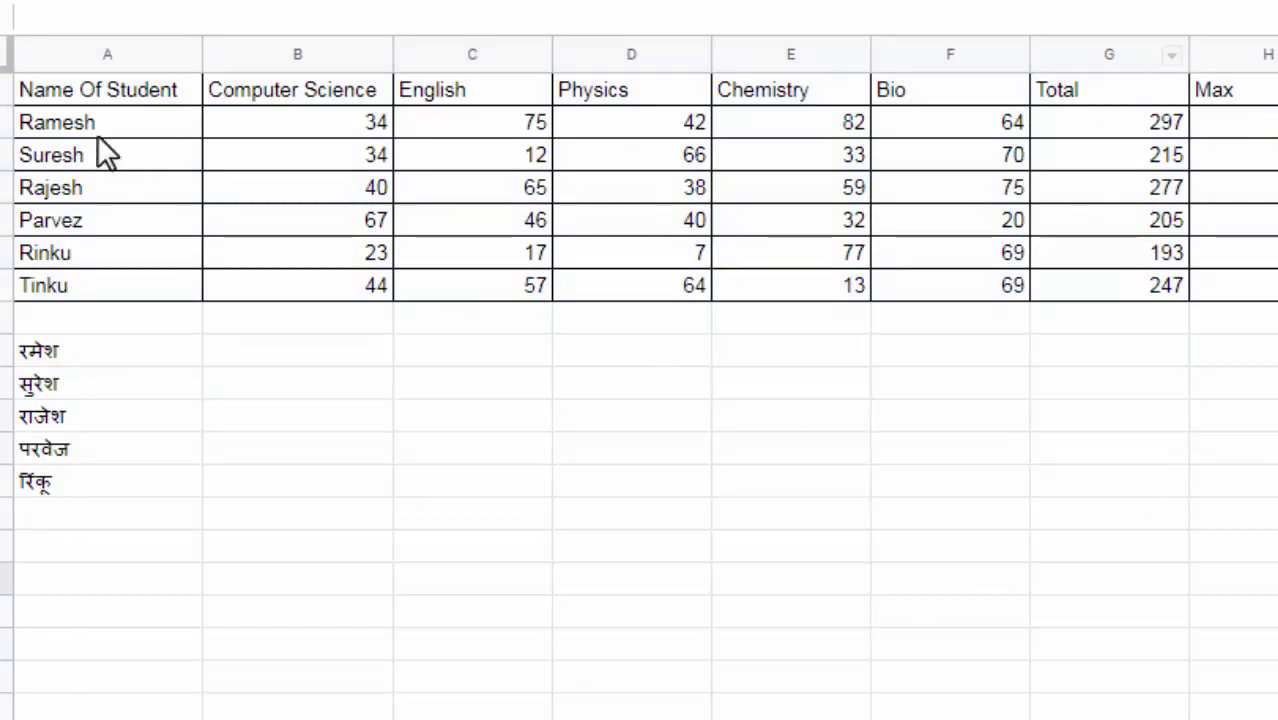
Undo the accidental move of the first two headings and select the header row
{"action": "left_click", "coordinate": [96, 85]}
{"action": "left_click", "coordinate": [300, 90], "text": "shift"}
{"action": "left_click_drag", "start_coordinate": [440, 73], "coordinate": [1105, 100]}
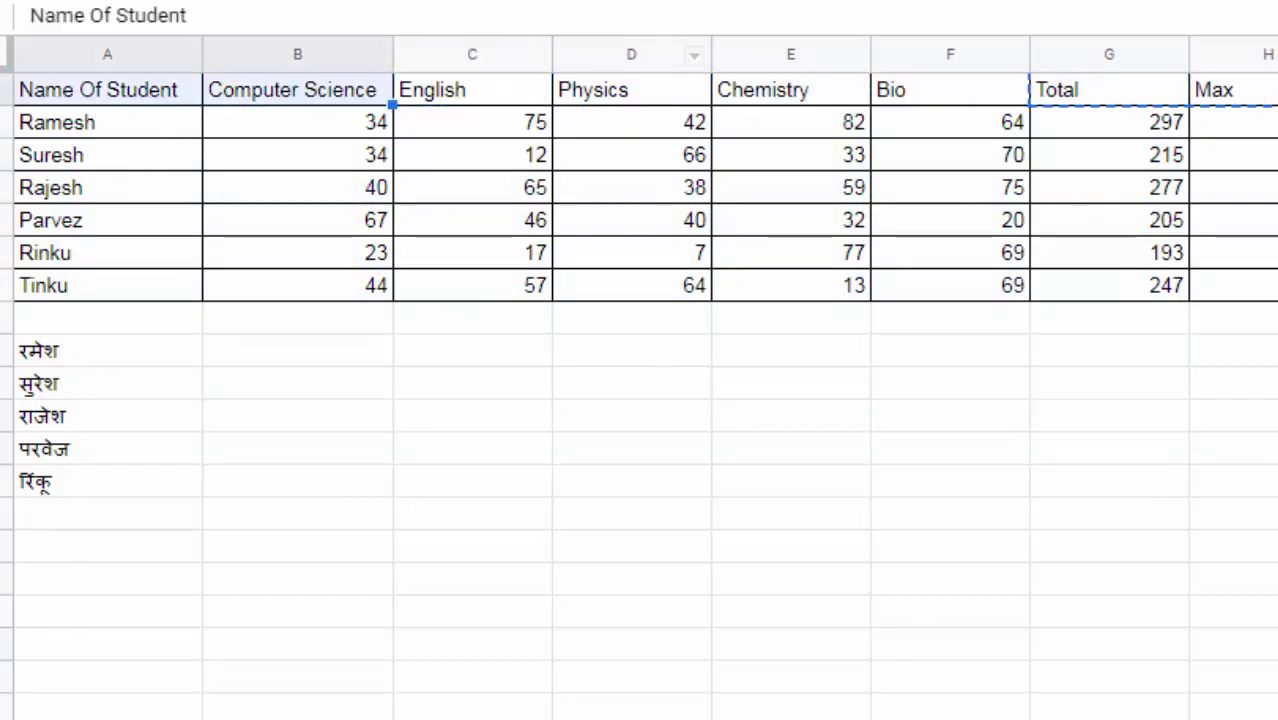
{"action": "key", "text": "Delete"}
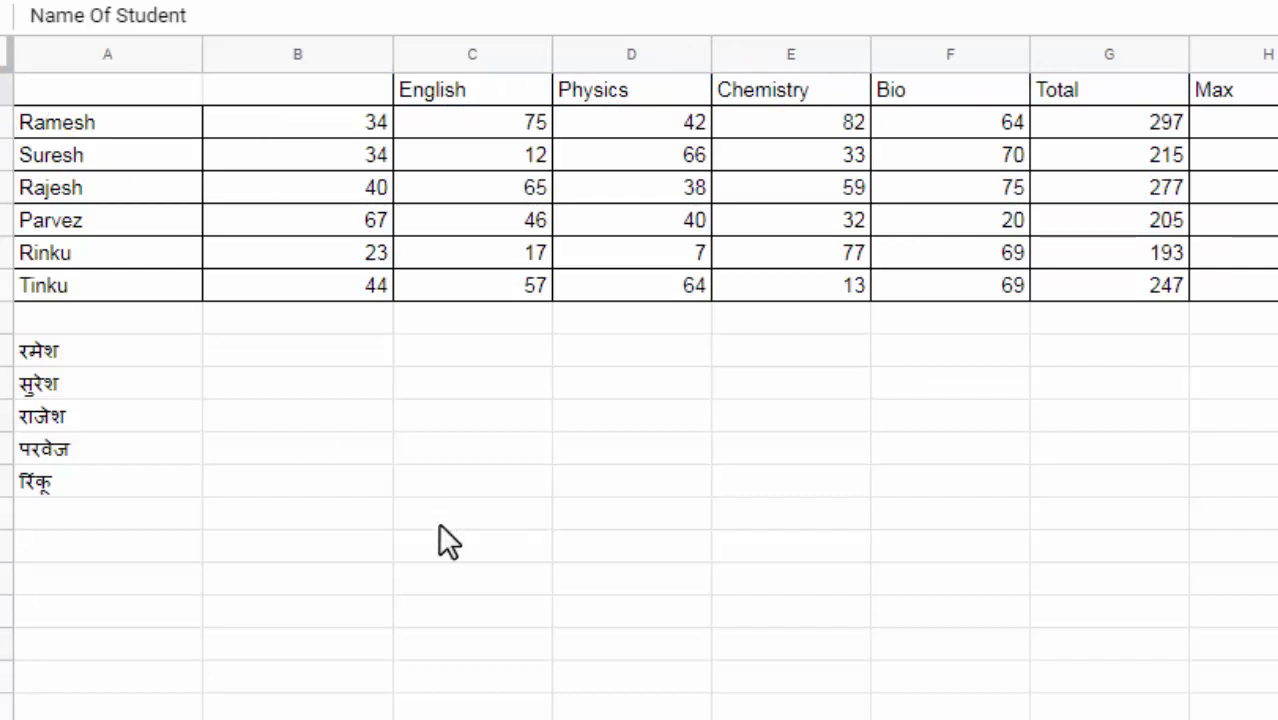
{"action": "key", "text": "ctrl+z"}
{"action": "left_click_drag", "start_coordinate": [100, 91], "coordinate": [1265, 95]}
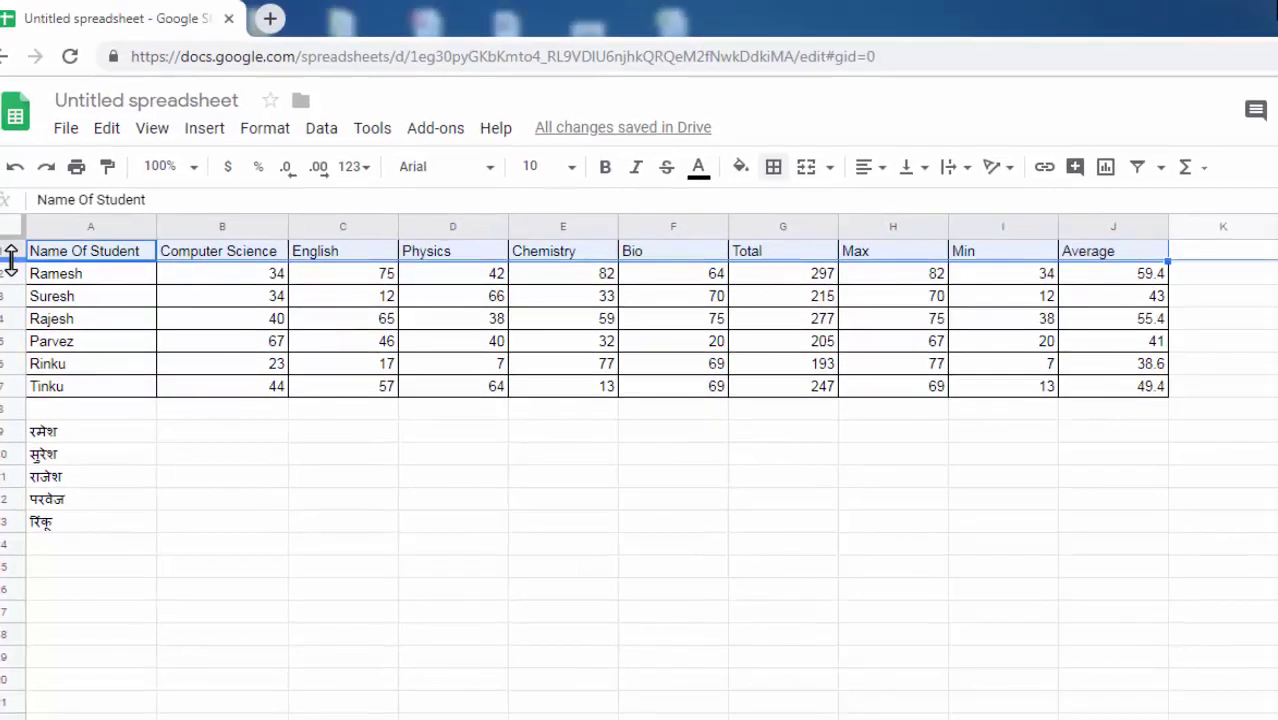
Make row 1 taller and centre-align the header headings
{"action": "left_click_drag", "start_coordinate": [12, 262], "coordinate": [12, 278]}
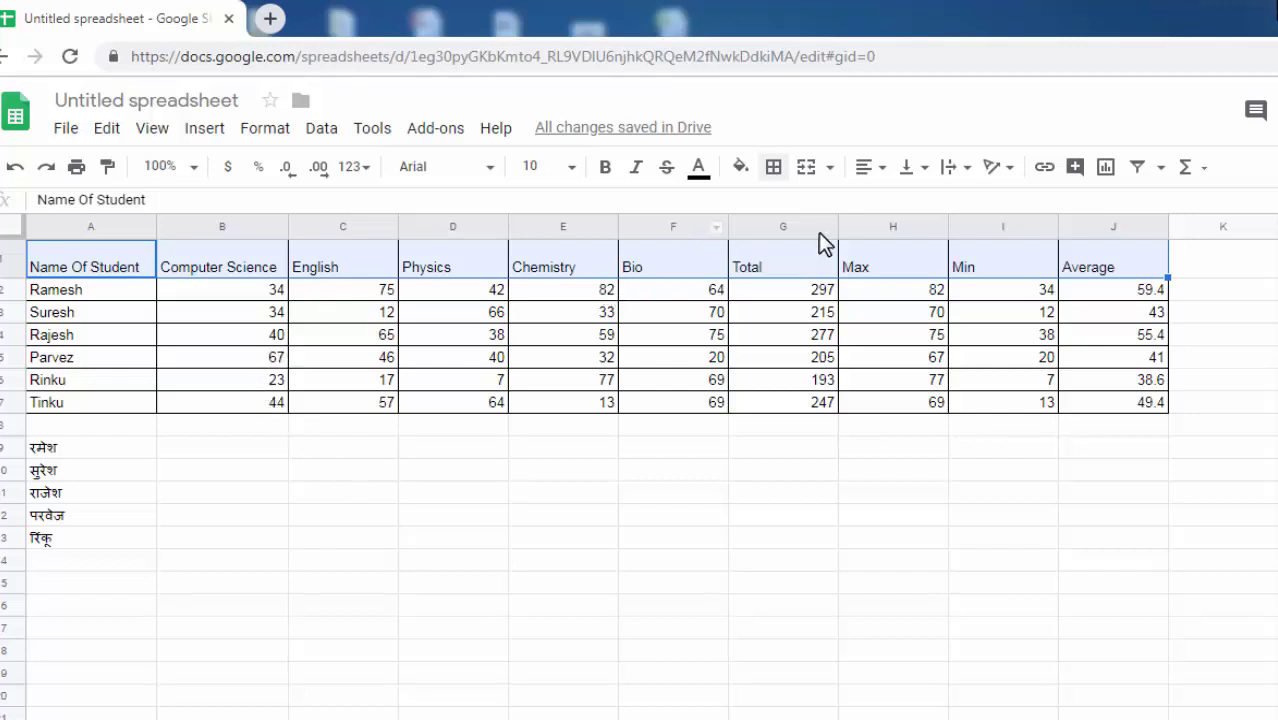
{"action": "left_click", "coordinate": [880, 184]}
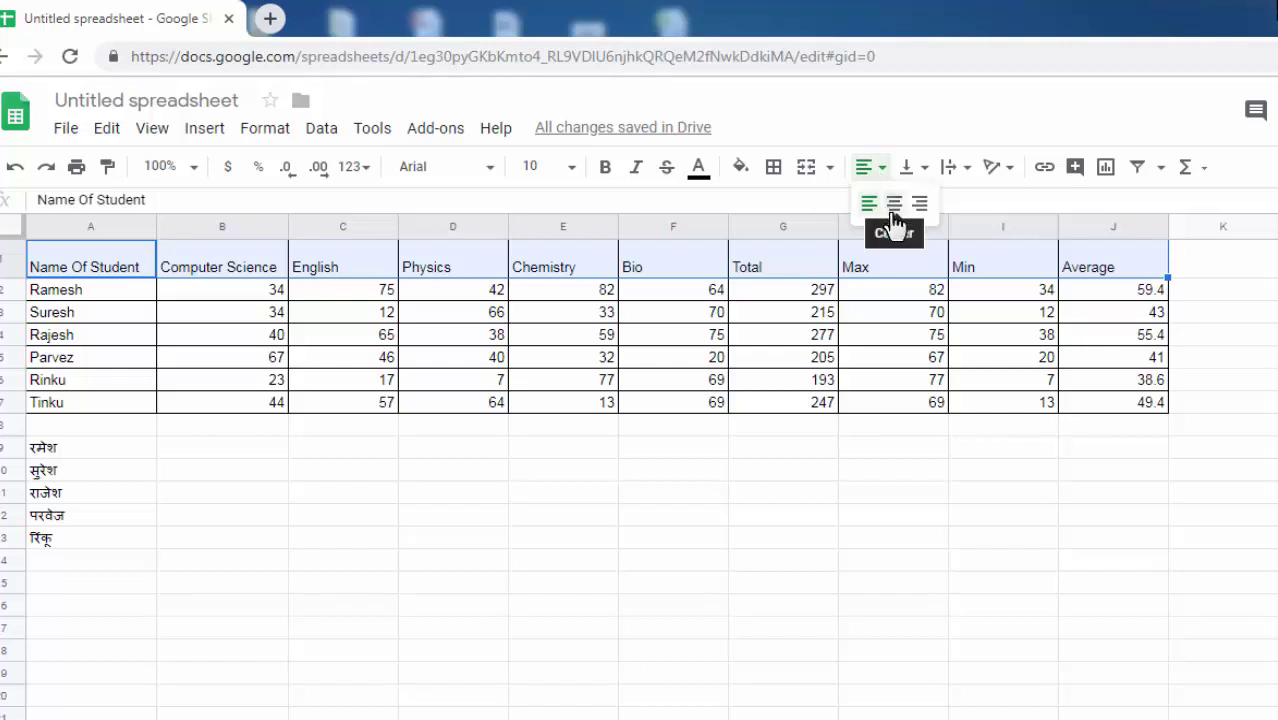
{"action": "left_click", "coordinate": [893, 210]}
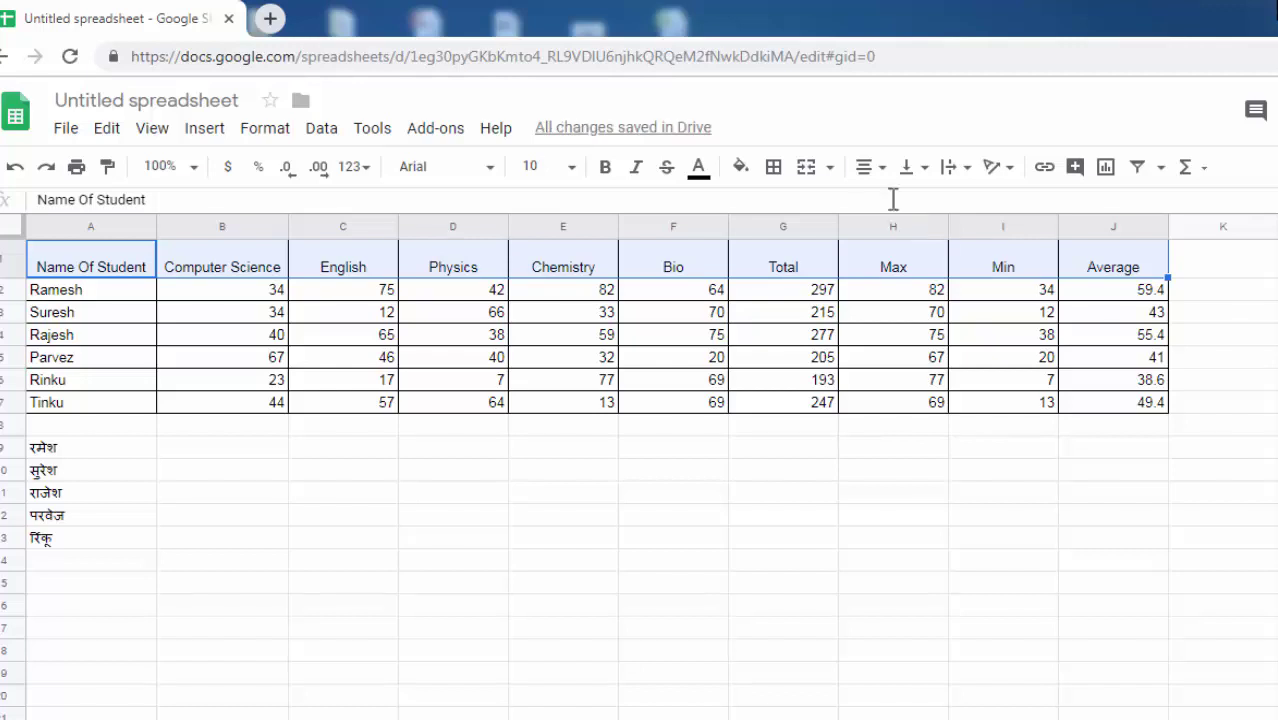
Bold the header at 14 pt and autofit columns A and B to their headings
{"action": "left_click", "coordinate": [602, 177]}
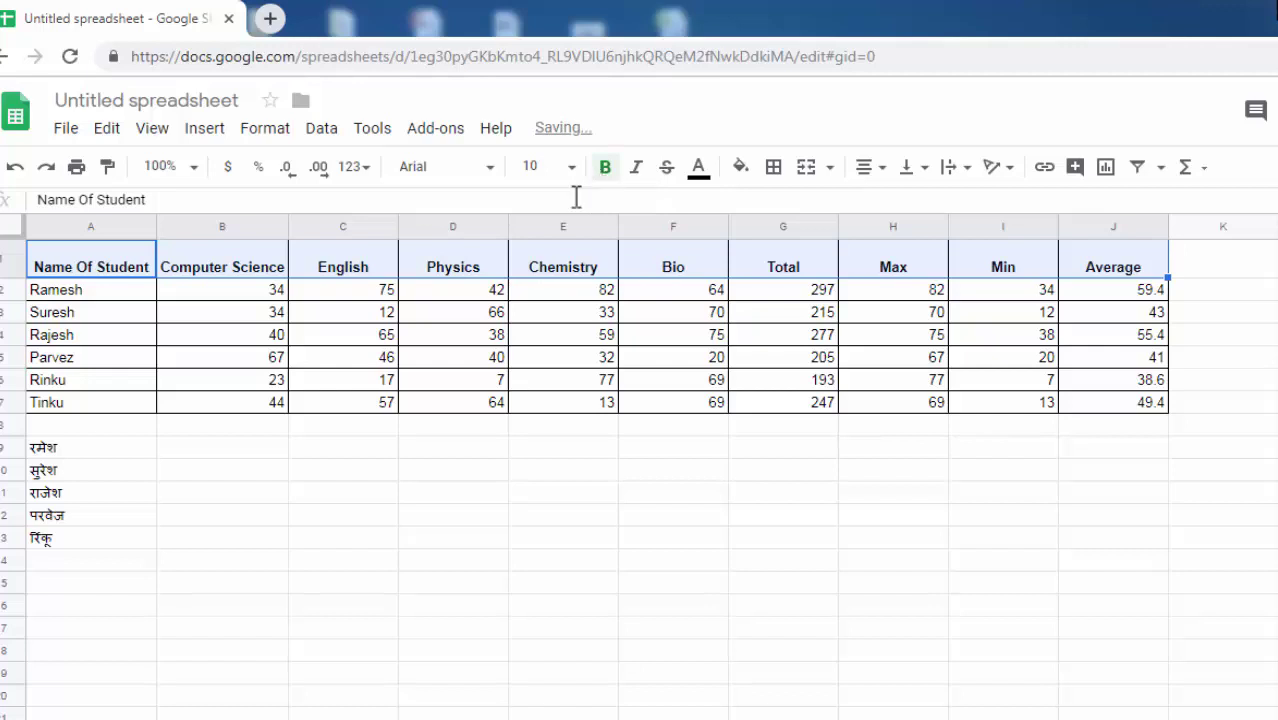
{"action": "left_click", "coordinate": [571, 168]}
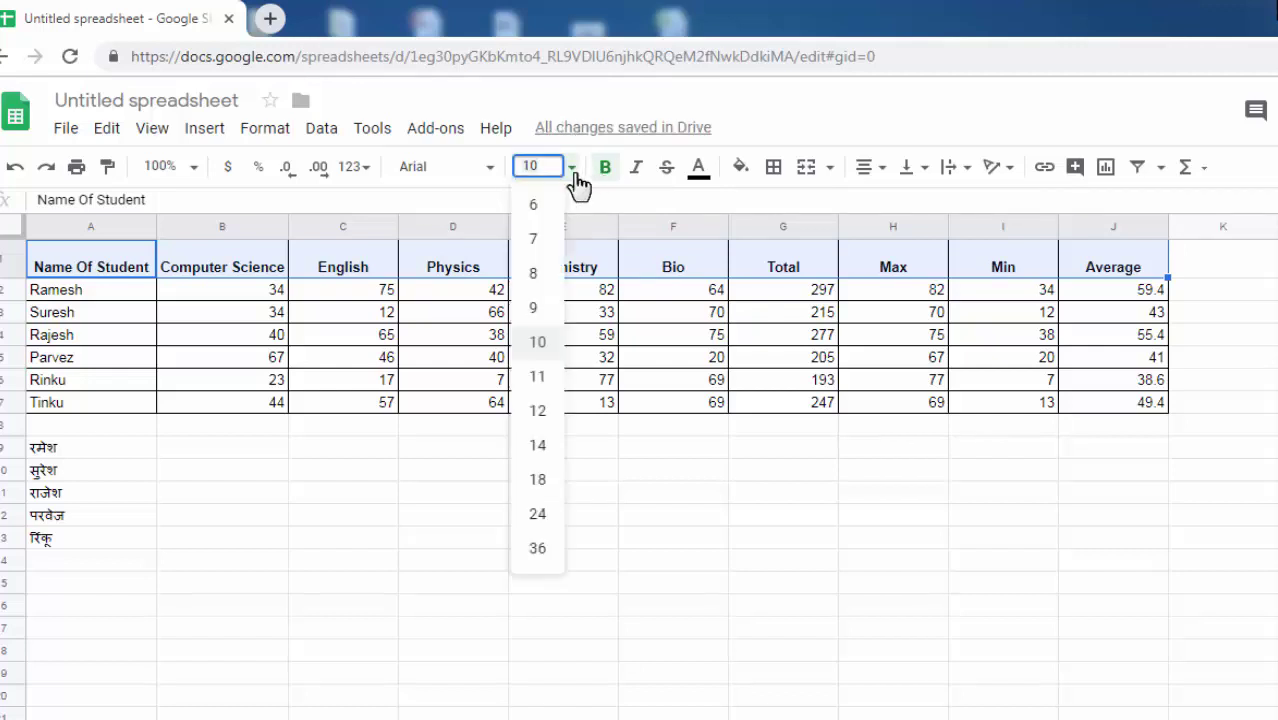
{"action": "left_click", "coordinate": [538, 308]}
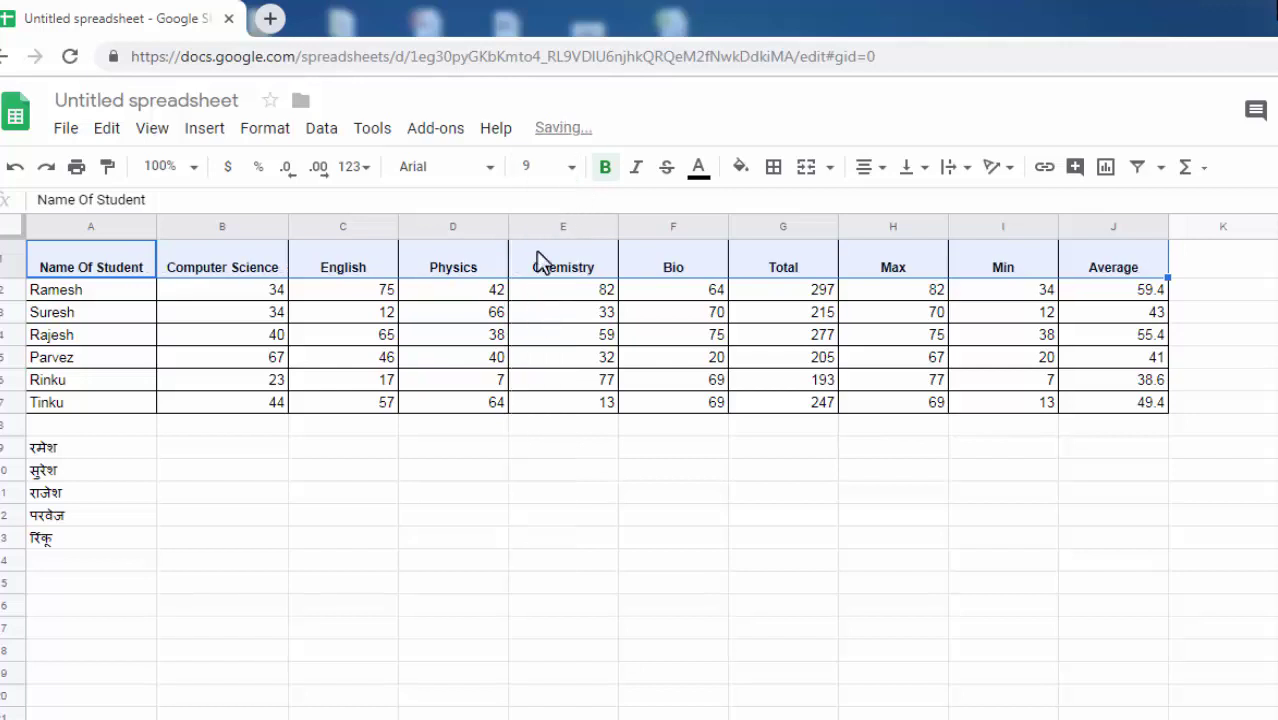
{"action": "left_click", "coordinate": [570, 168]}
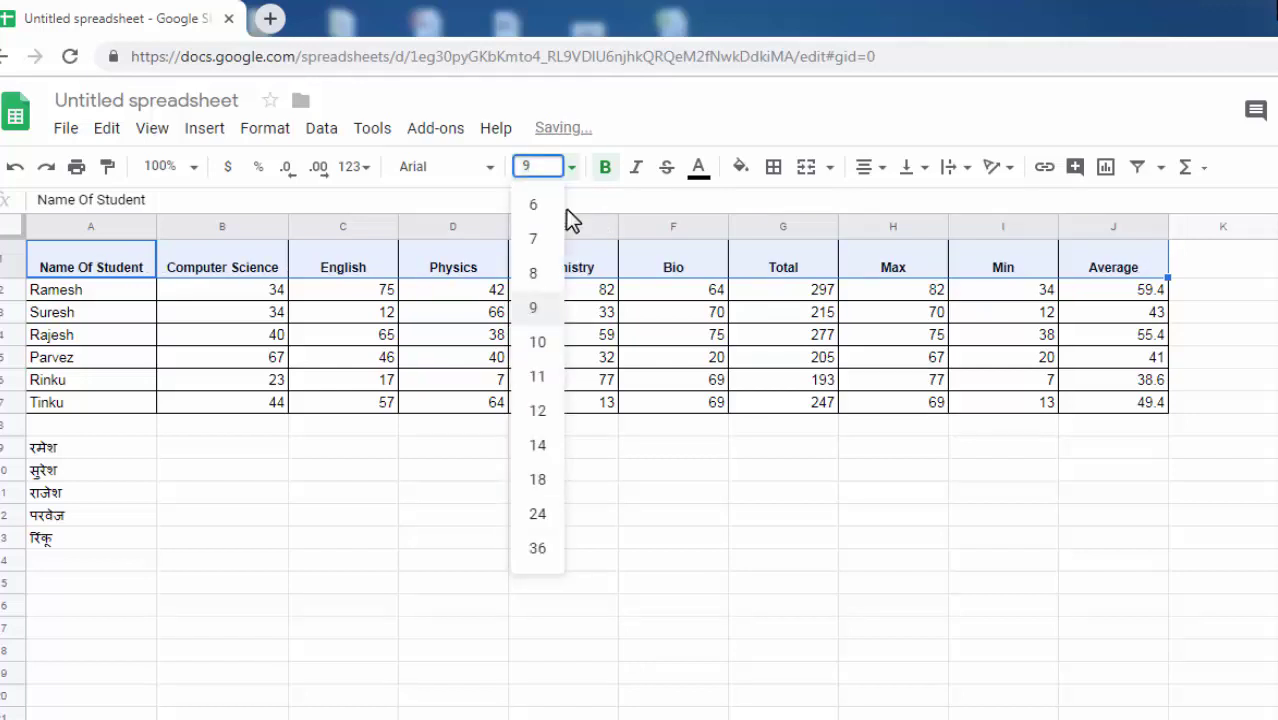
{"action": "left_click", "coordinate": [538, 446]}
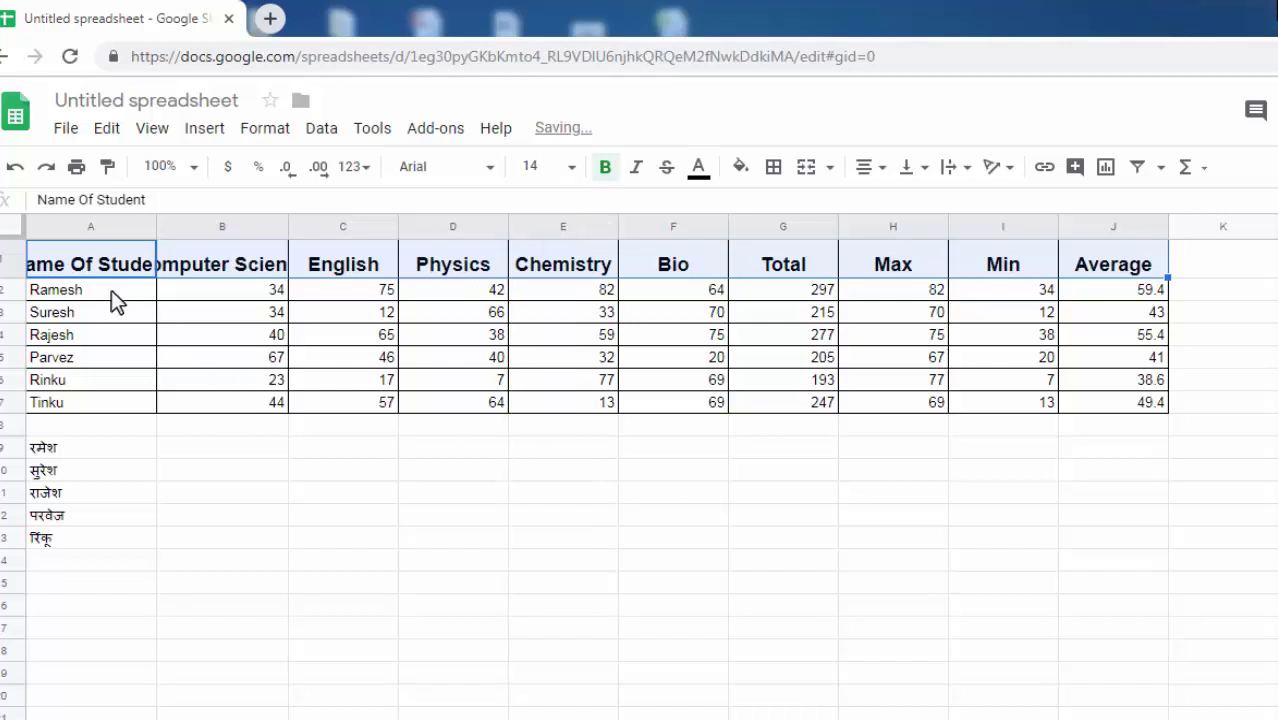
{"action": "double_click", "coordinate": [154, 229]}
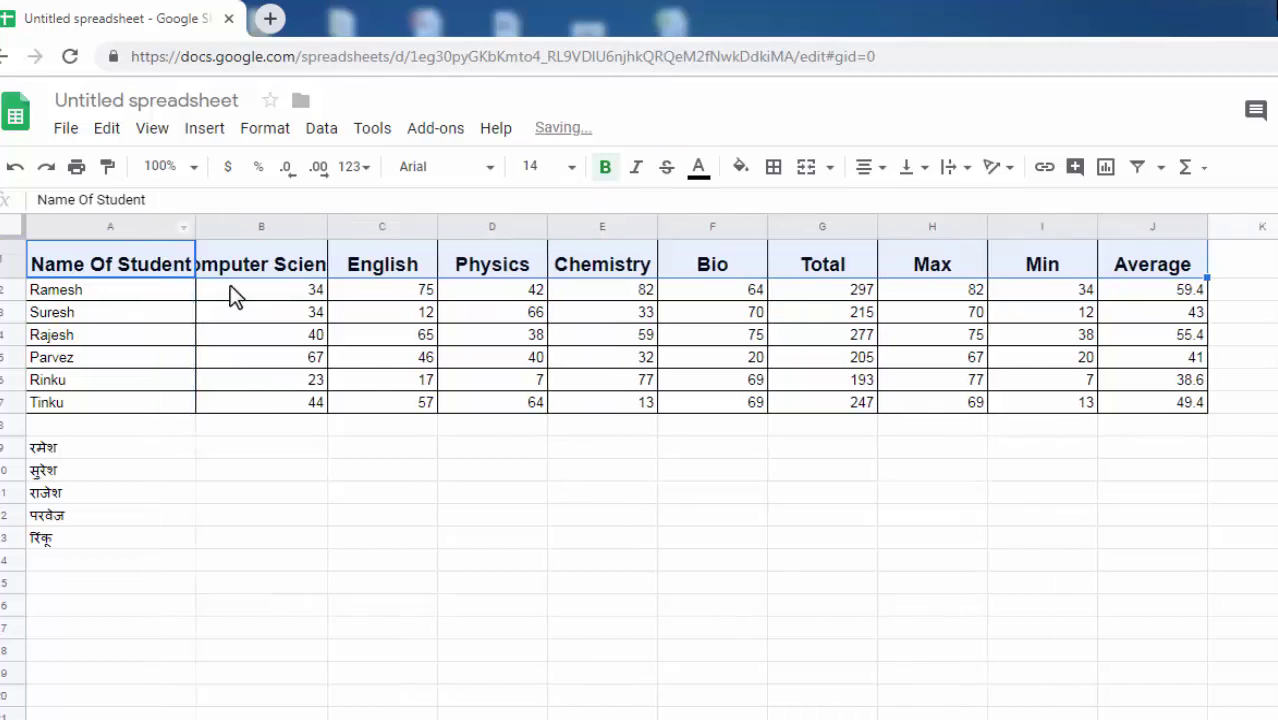
{"action": "double_click", "coordinate": [326, 229]}
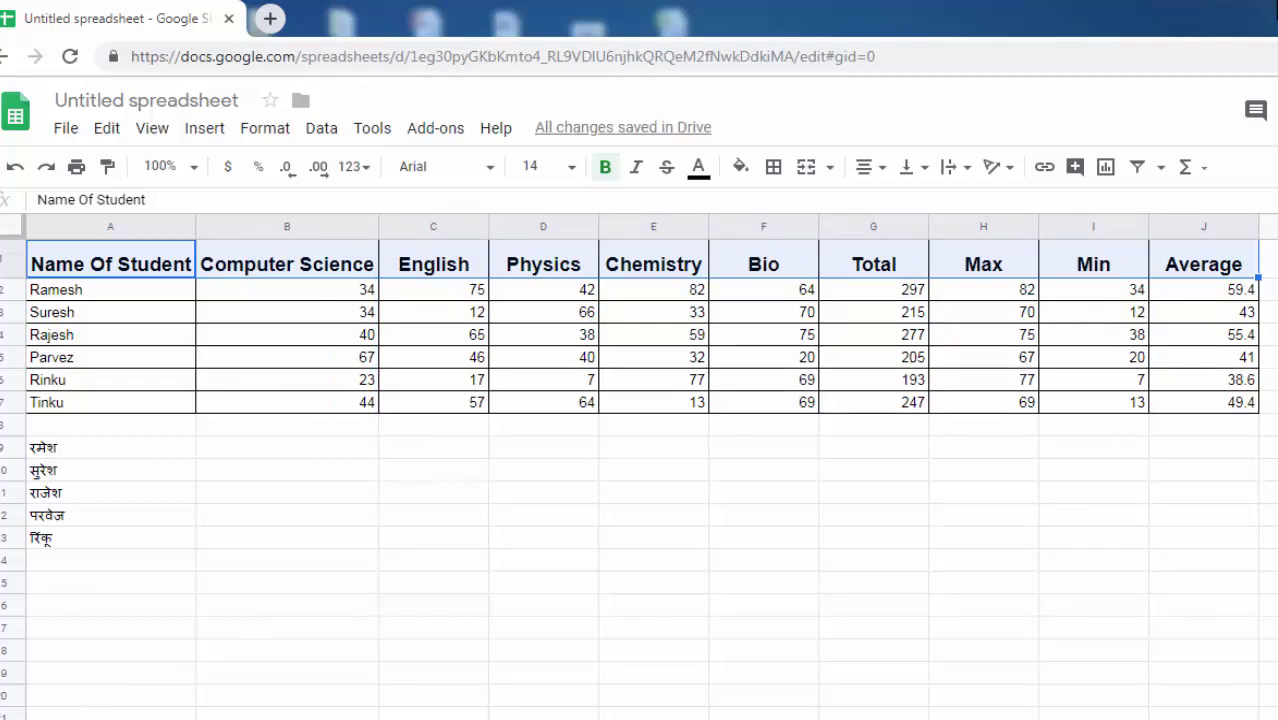
Set the text colour of header row A1:J1 to dark red
{"action": "left_click", "coordinate": [708, 183]}
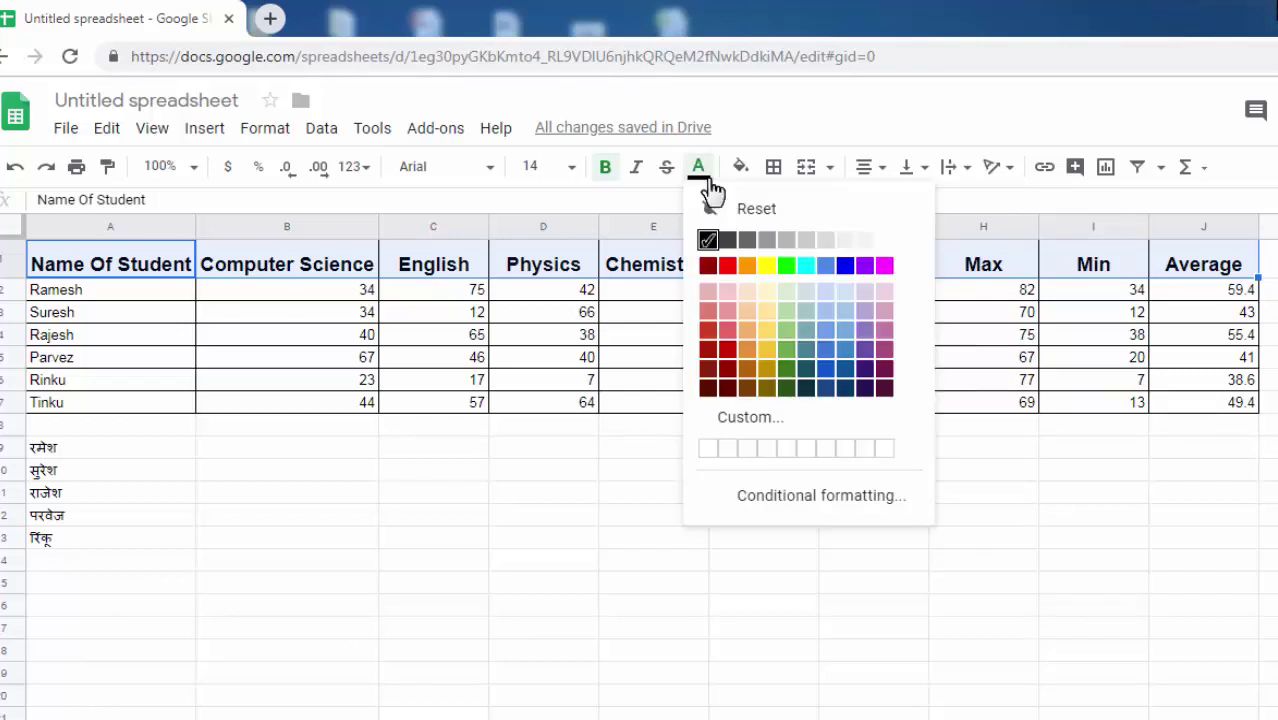
{"action": "left_click", "coordinate": [483, 605]}
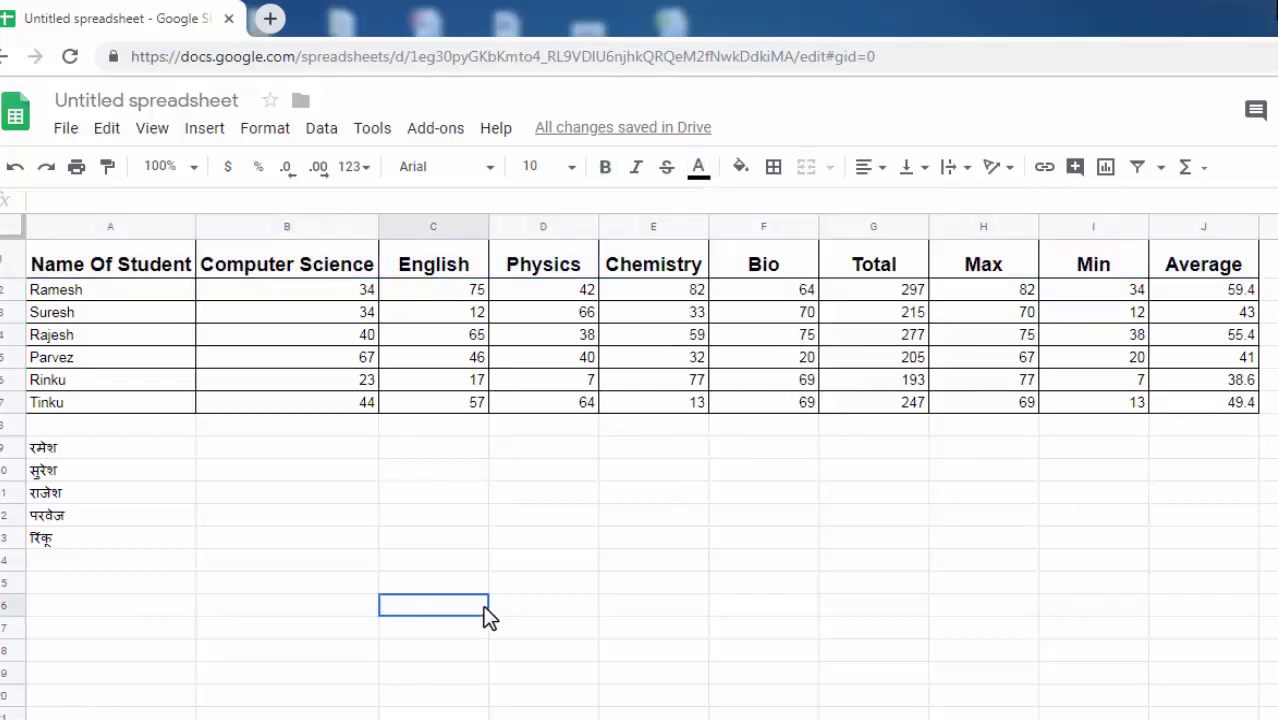
{"action": "left_click", "coordinate": [155, 268]}
{"action": "left_click_drag", "start_coordinate": [155, 268], "coordinate": [1228, 262]}
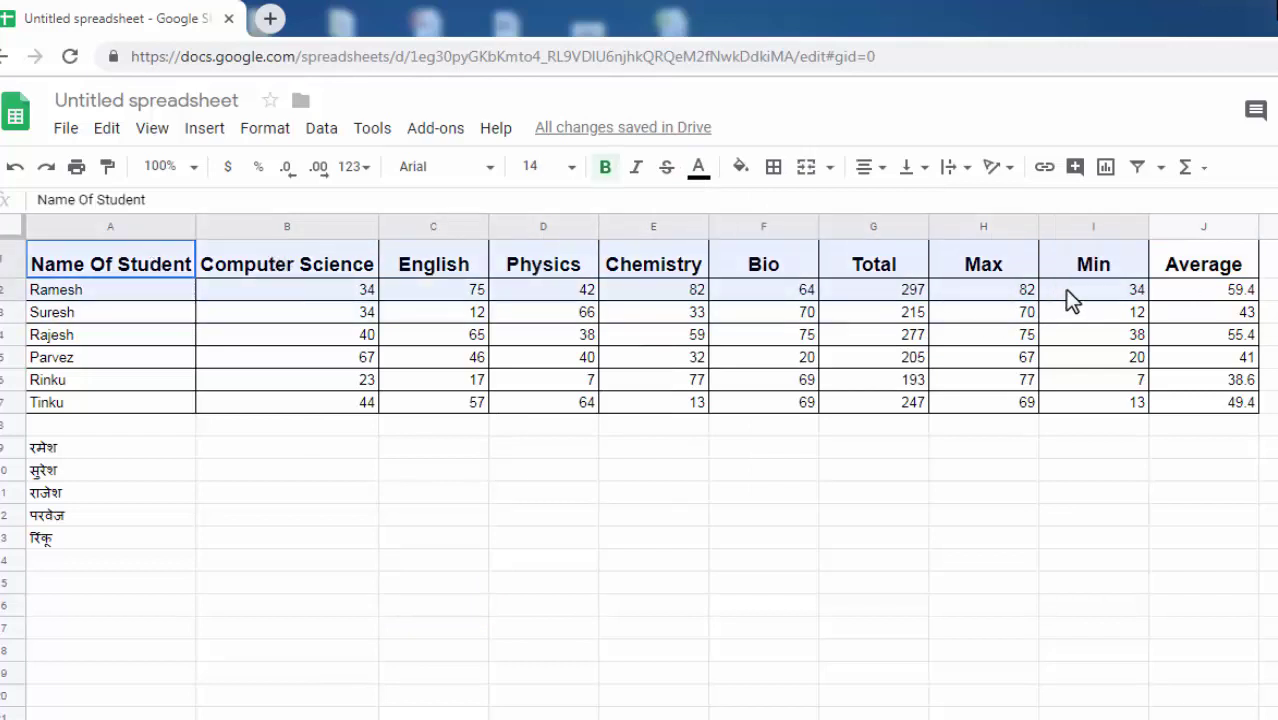
{"action": "left_click", "coordinate": [700, 172]}
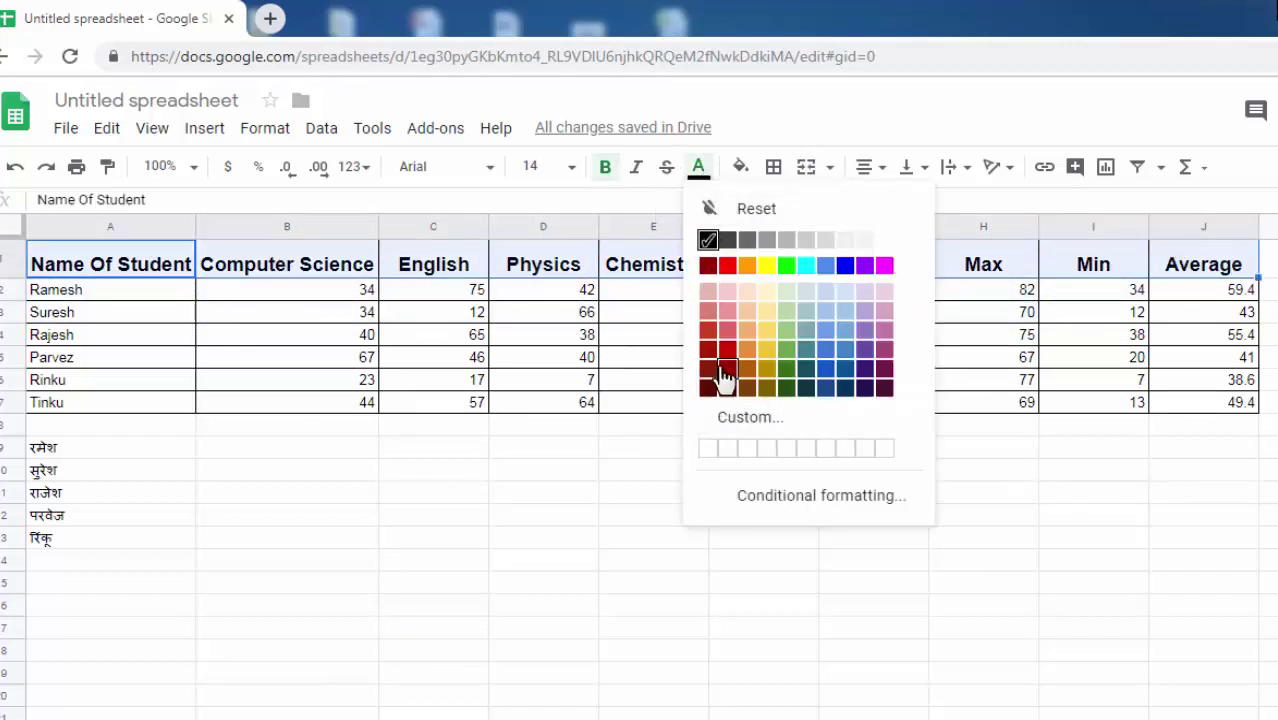
{"action": "left_click", "coordinate": [708, 330]}
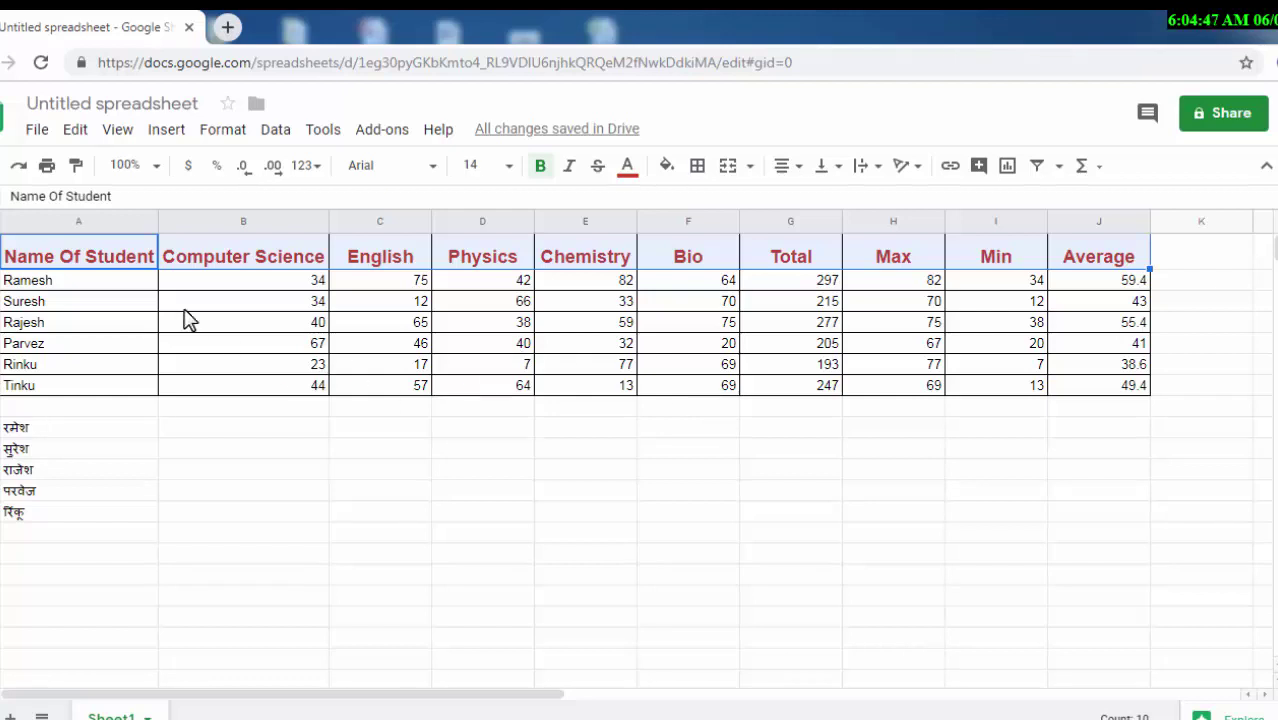
Name the file Spreadsheet when starting to share it
{"action": "left_click", "coordinate": [1241, 130]}
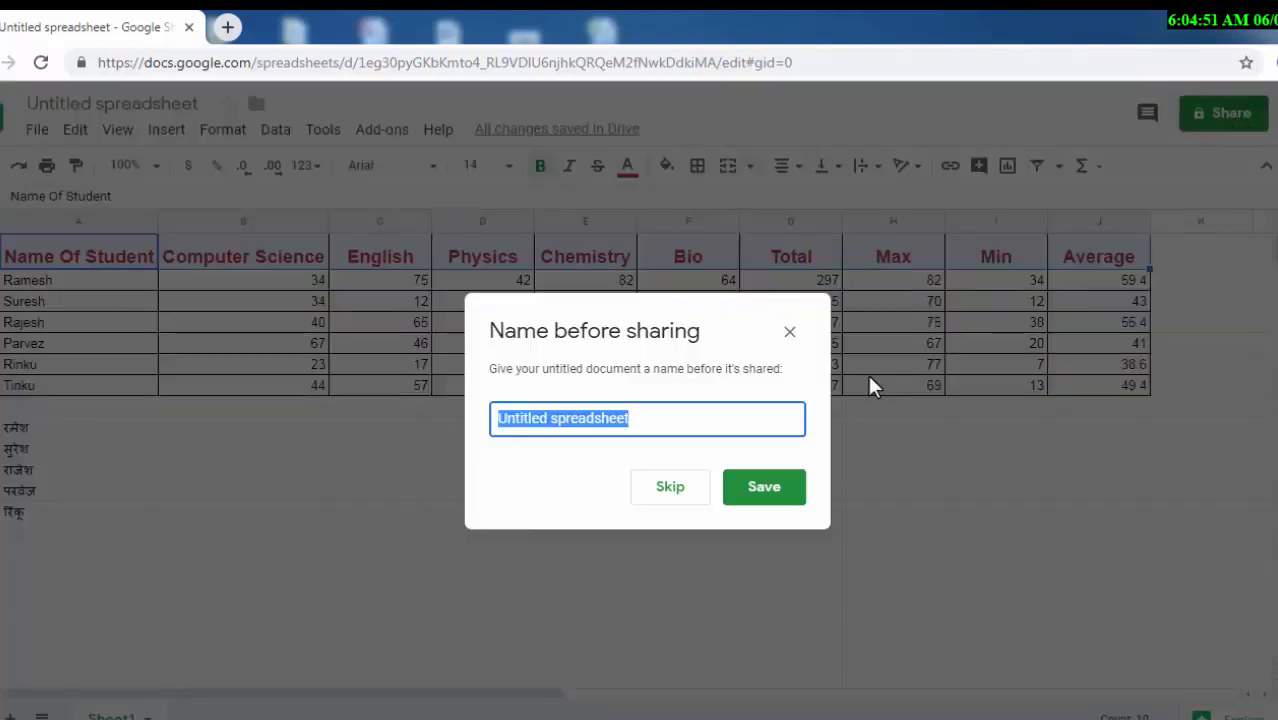
{"action": "double_click", "coordinate": [718, 425]}
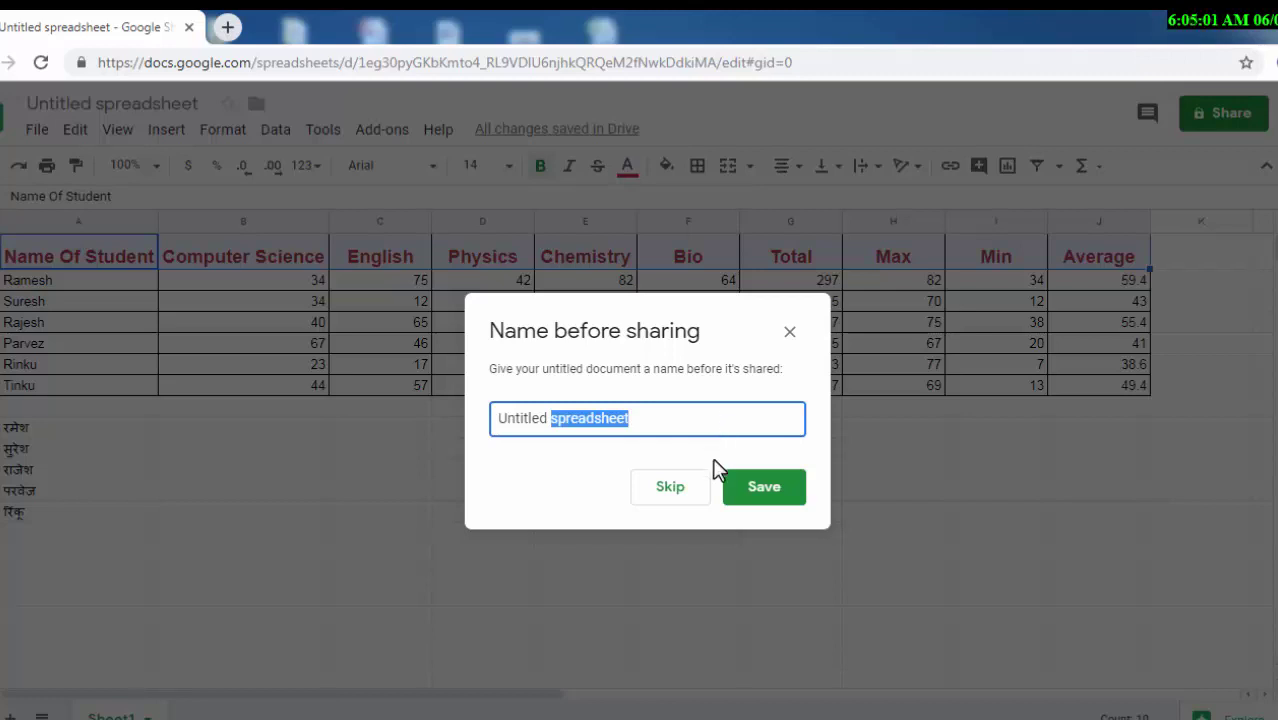
{"action": "left_click", "coordinate": [790, 336]}
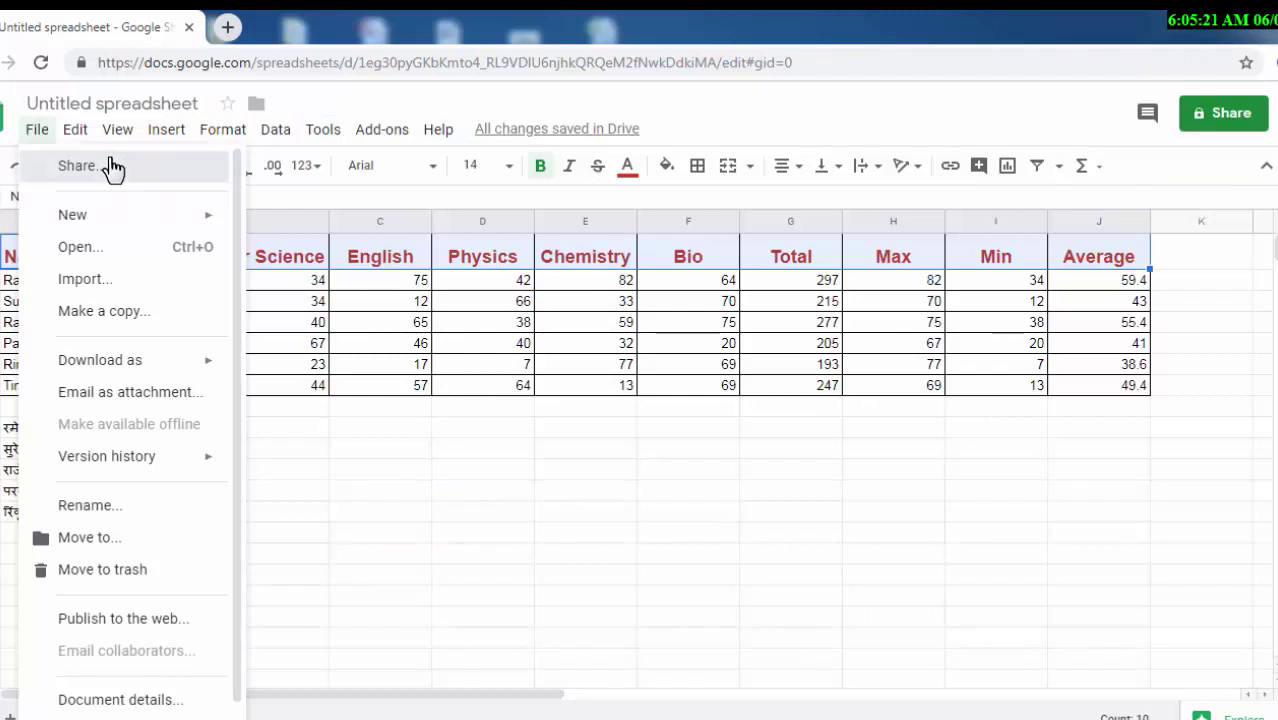
{"action": "left_click", "coordinate": [113, 166]}
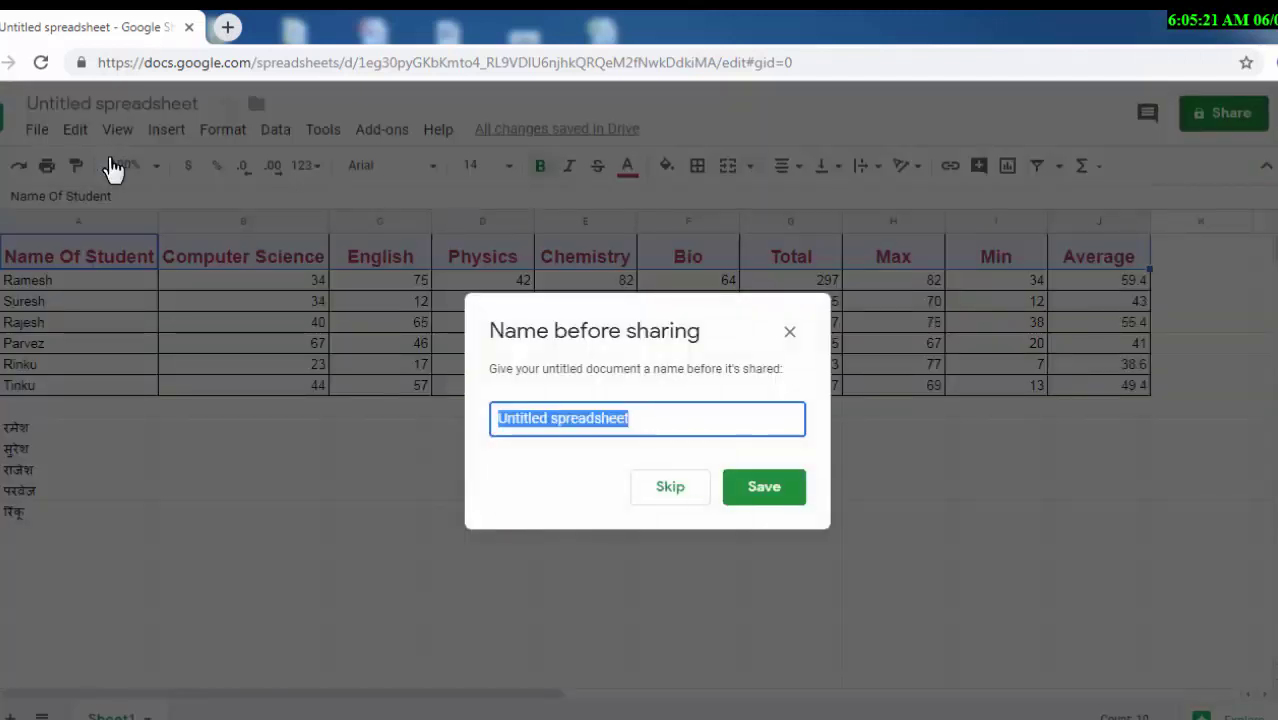
{"action": "key", "text": "BackSpace"}
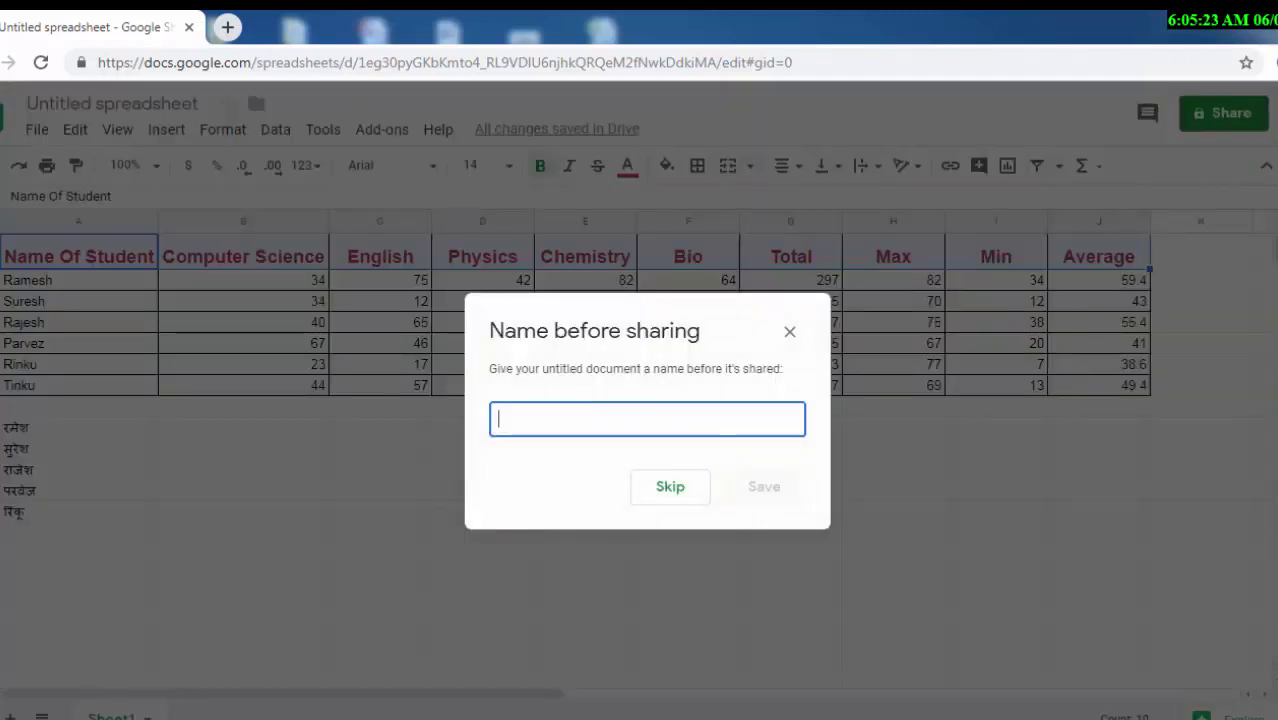
{"action": "type", "text": "S"}
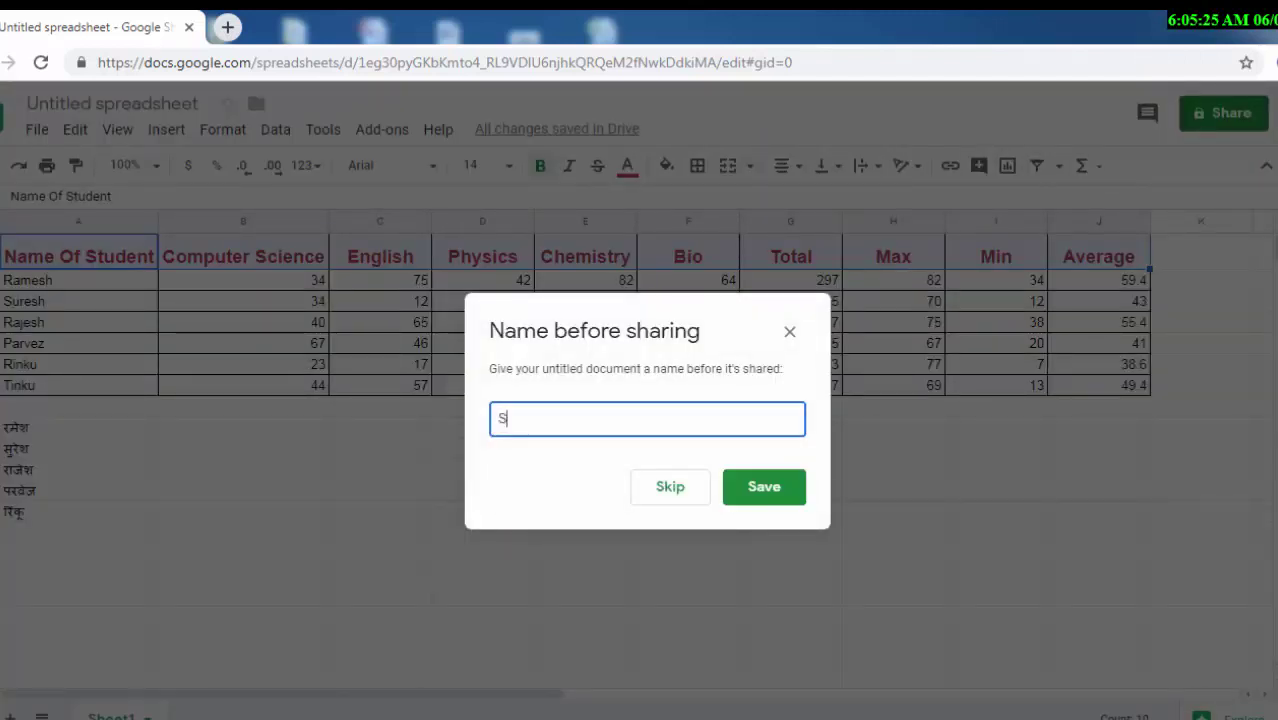
{"action": "type", "text": "preadshe"}
{"action": "type", "text": "et"}
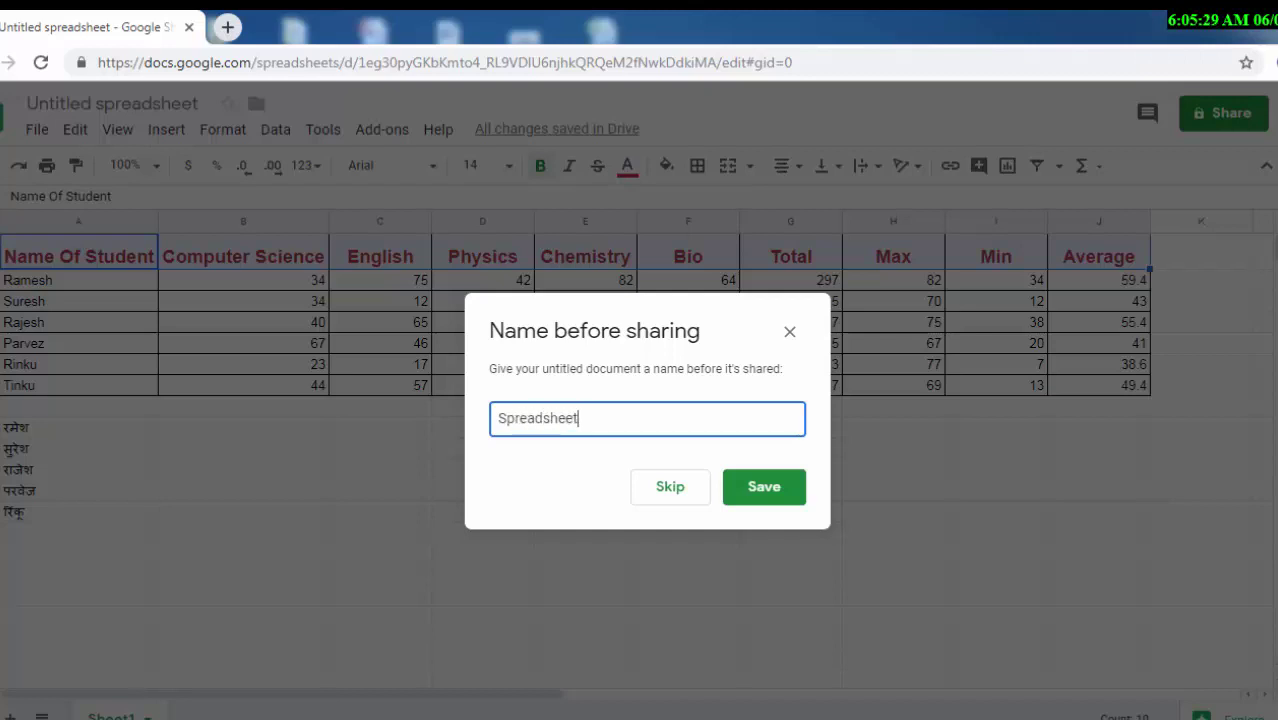
{"action": "left_click", "coordinate": [770, 490]}
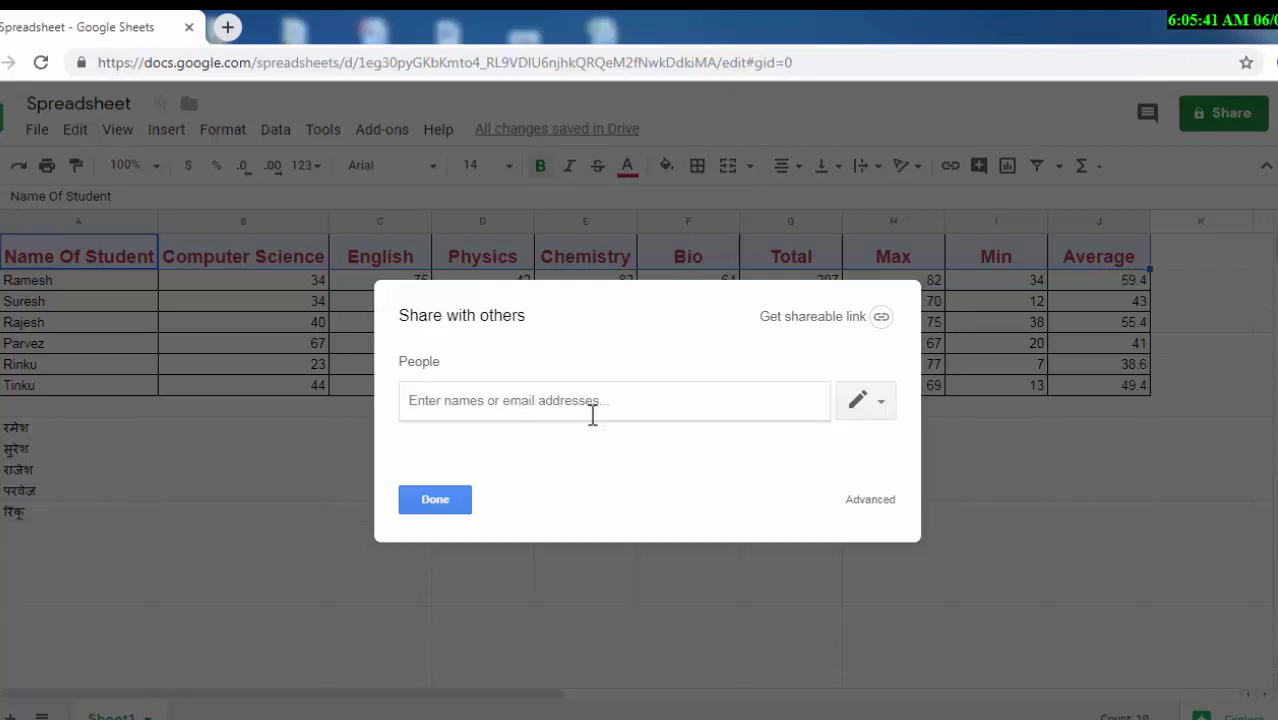
Share it with a contact, adding the note 'Google sheet Record', and send the invitation
{"action": "type", "text": "su"}
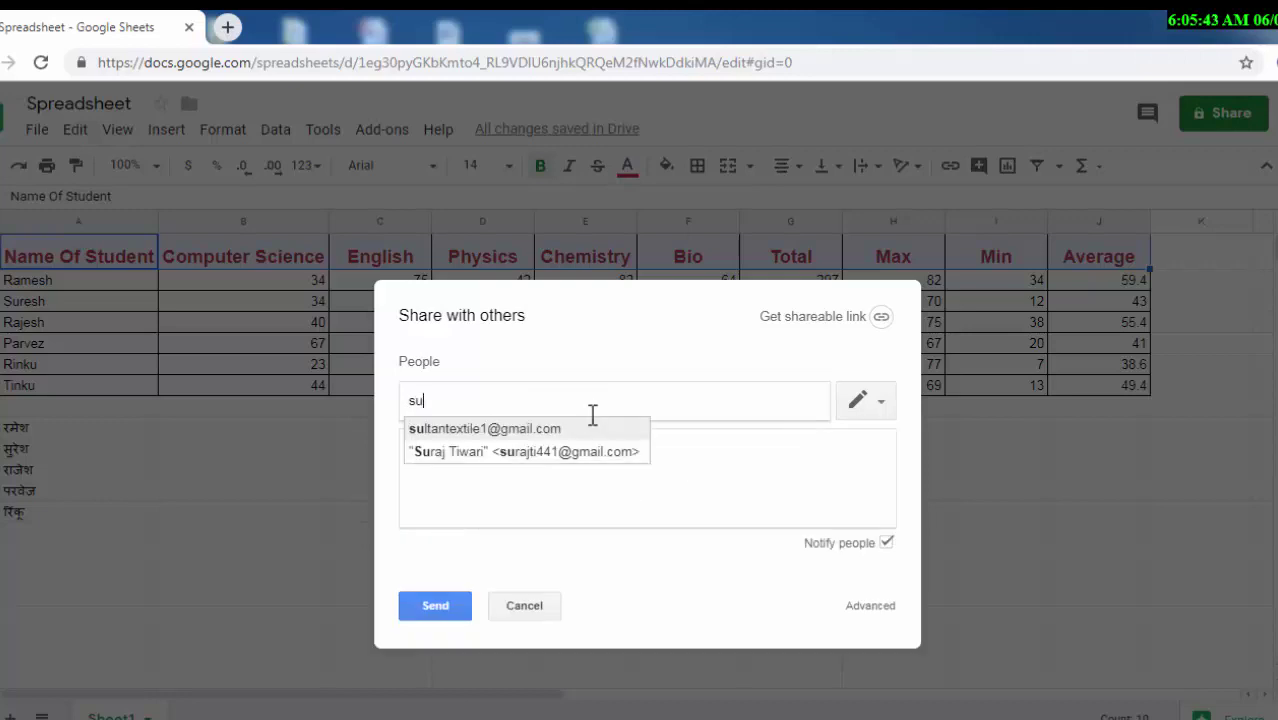
{"action": "type", "text": "ra"}
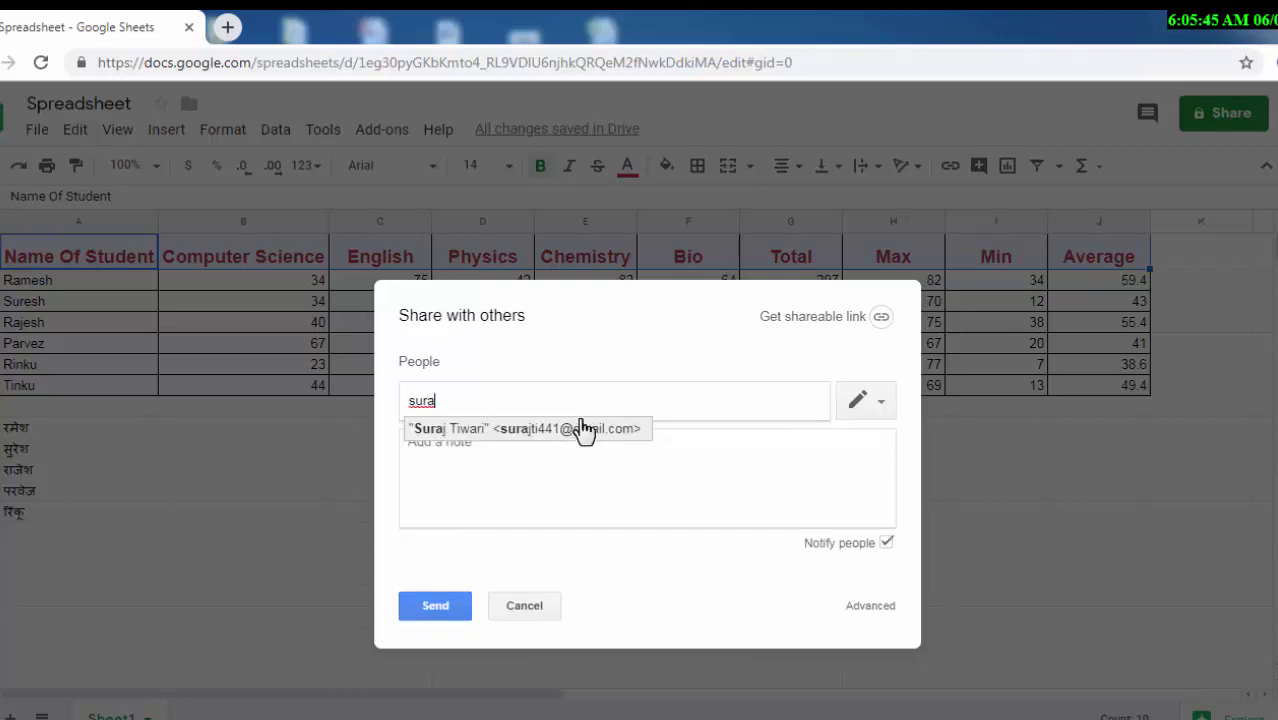
{"action": "left_click", "coordinate": [519, 432]}
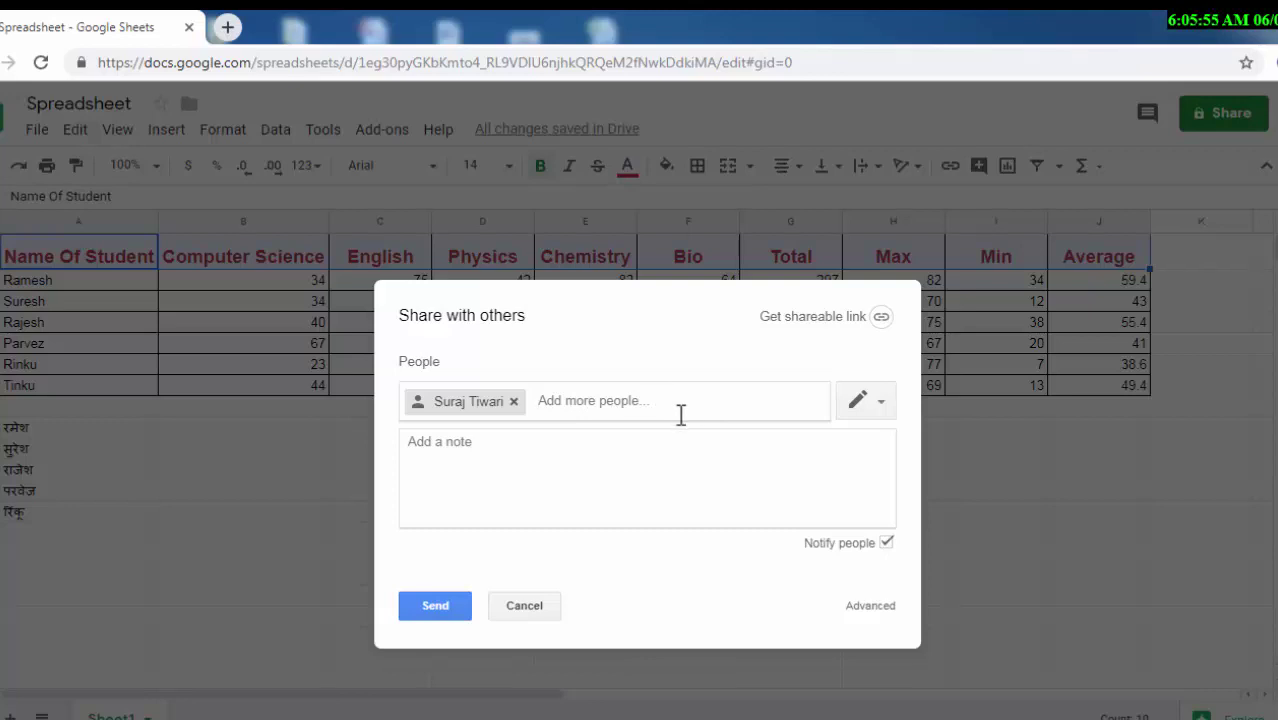
{"action": "left_click", "coordinate": [610, 478]}
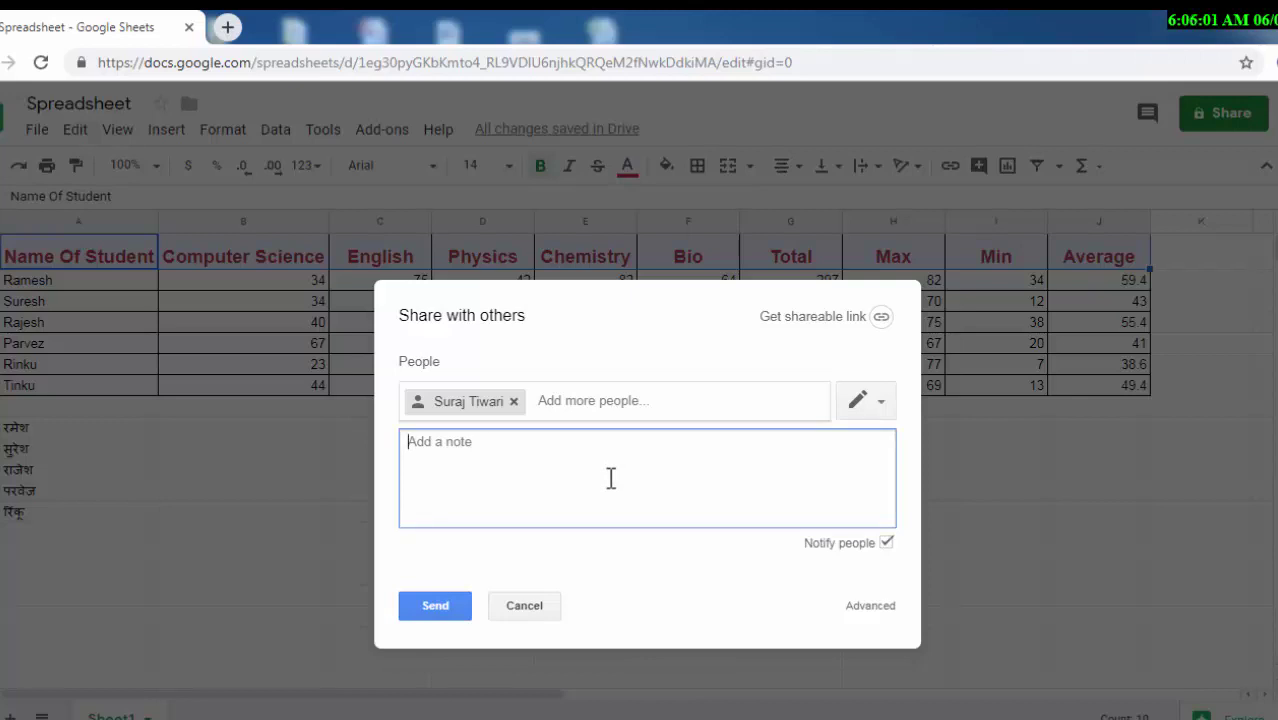
{"action": "type", "text": "Google sheetR"}
{"action": "type", "text": "e sheetRe"}
{"action": "type", "text": "co"}
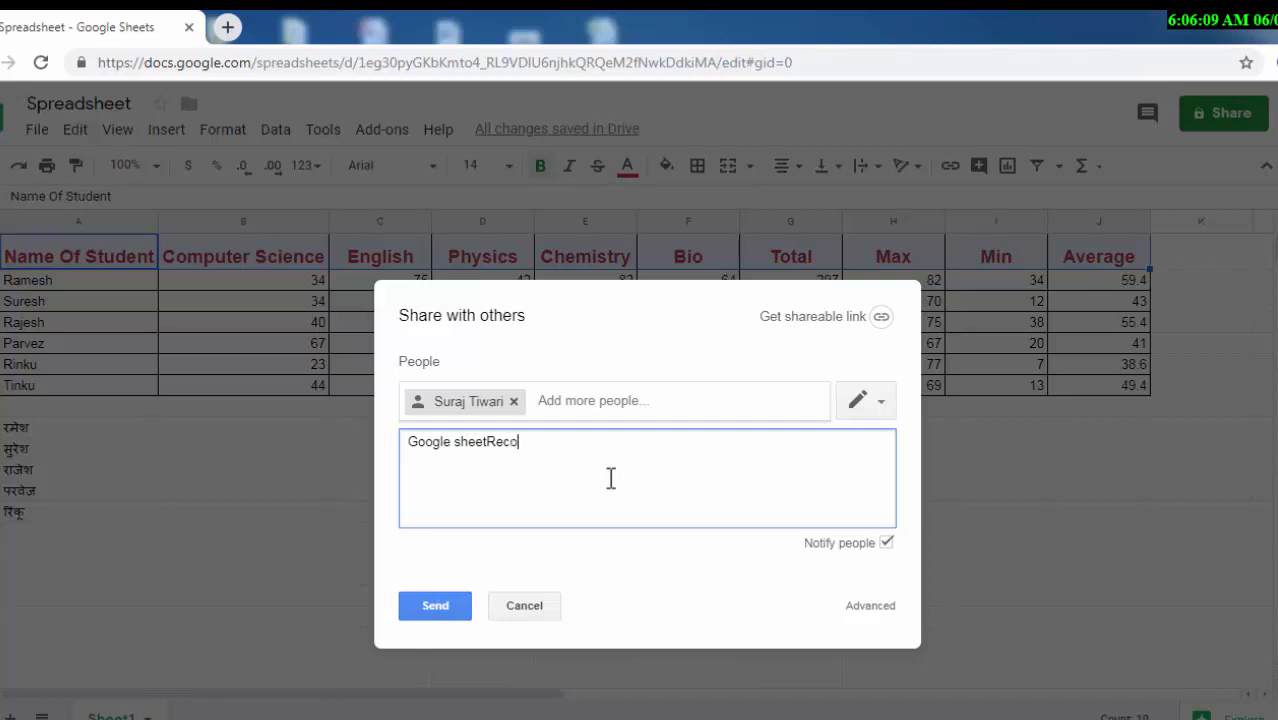
{"action": "type", "text": "rd"}
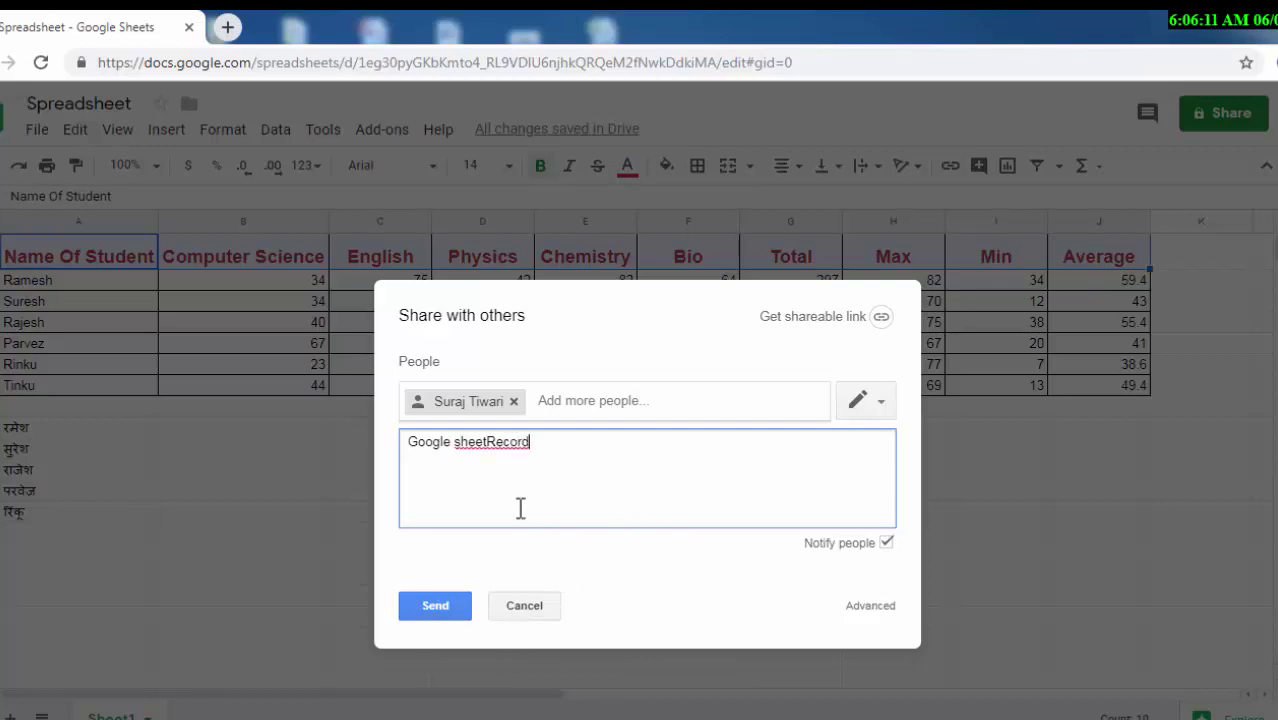
{"action": "left_click", "coordinate": [484, 441]}
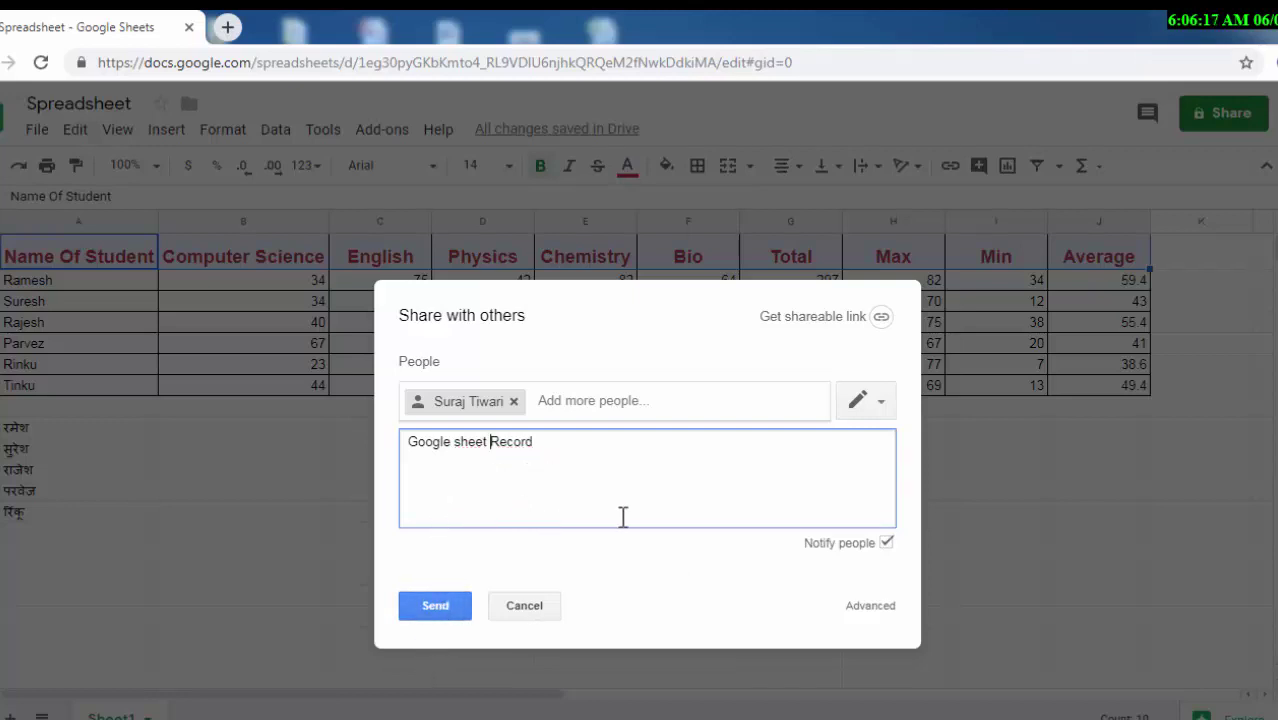
{"action": "left_click", "coordinate": [436, 606]}
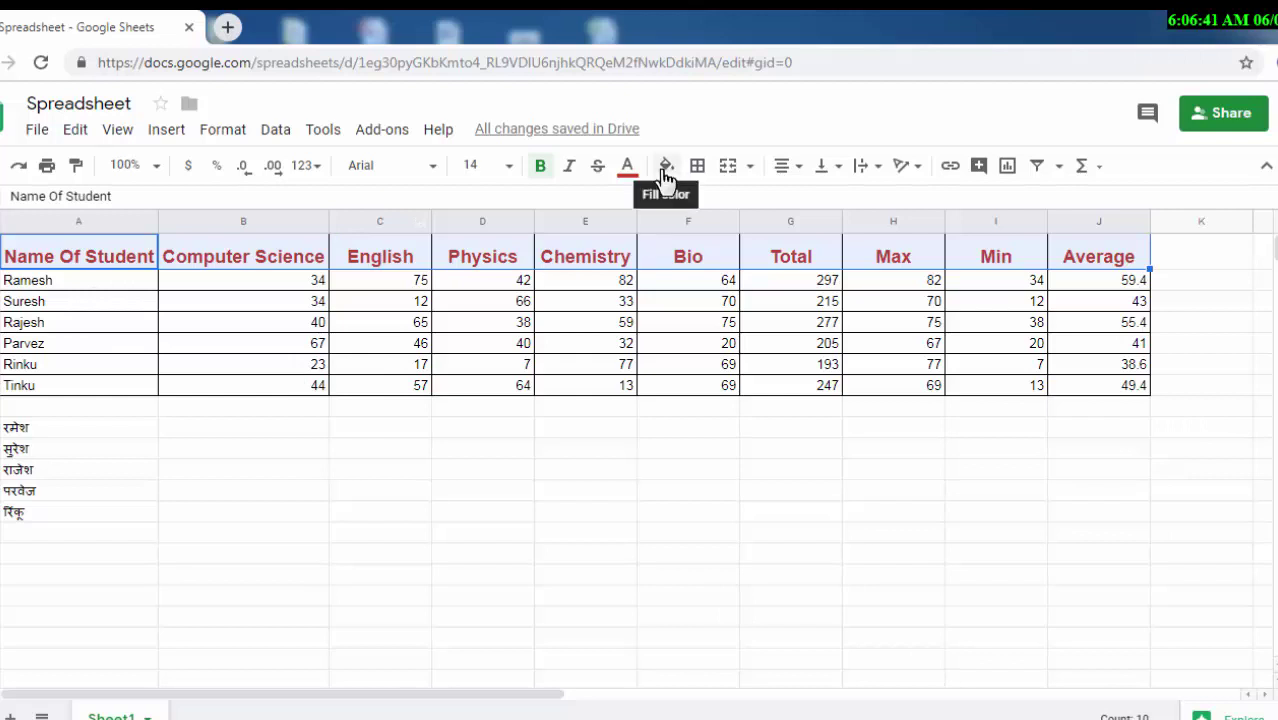
{"action": "left_click", "coordinate": [310, 450]}
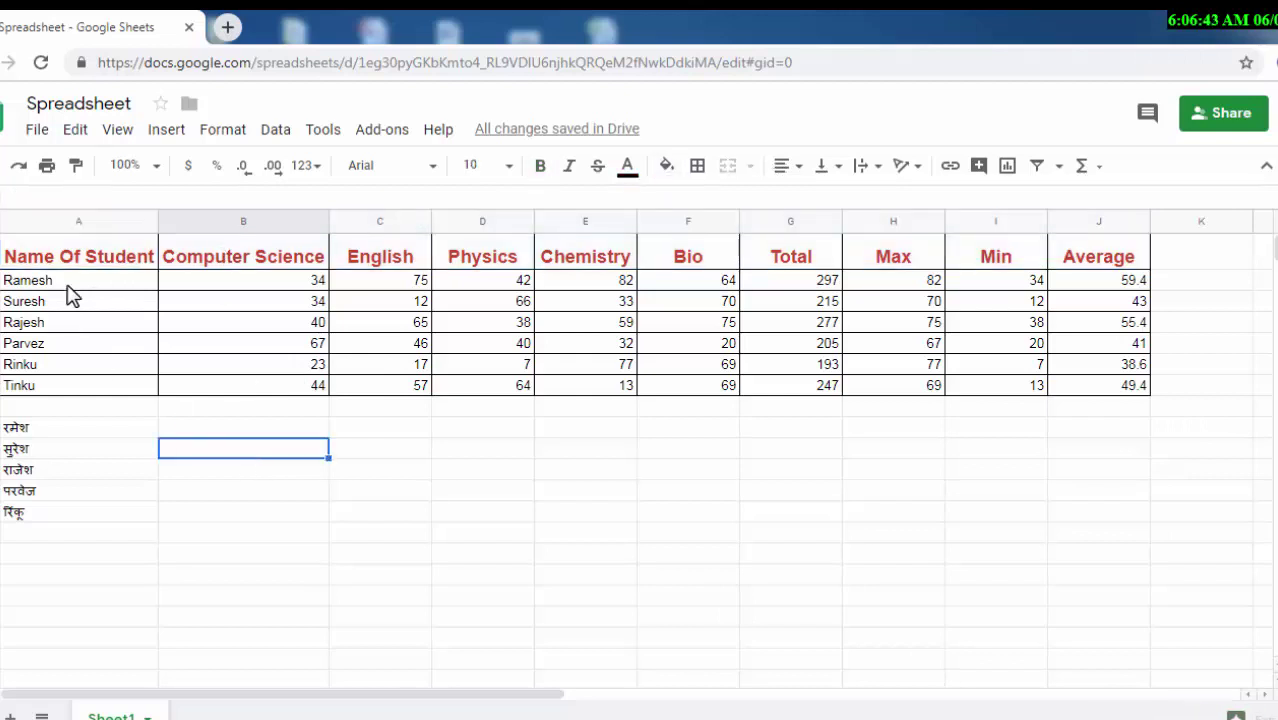
{"action": "left_click_drag", "start_coordinate": [78, 262], "coordinate": [1078, 255]}
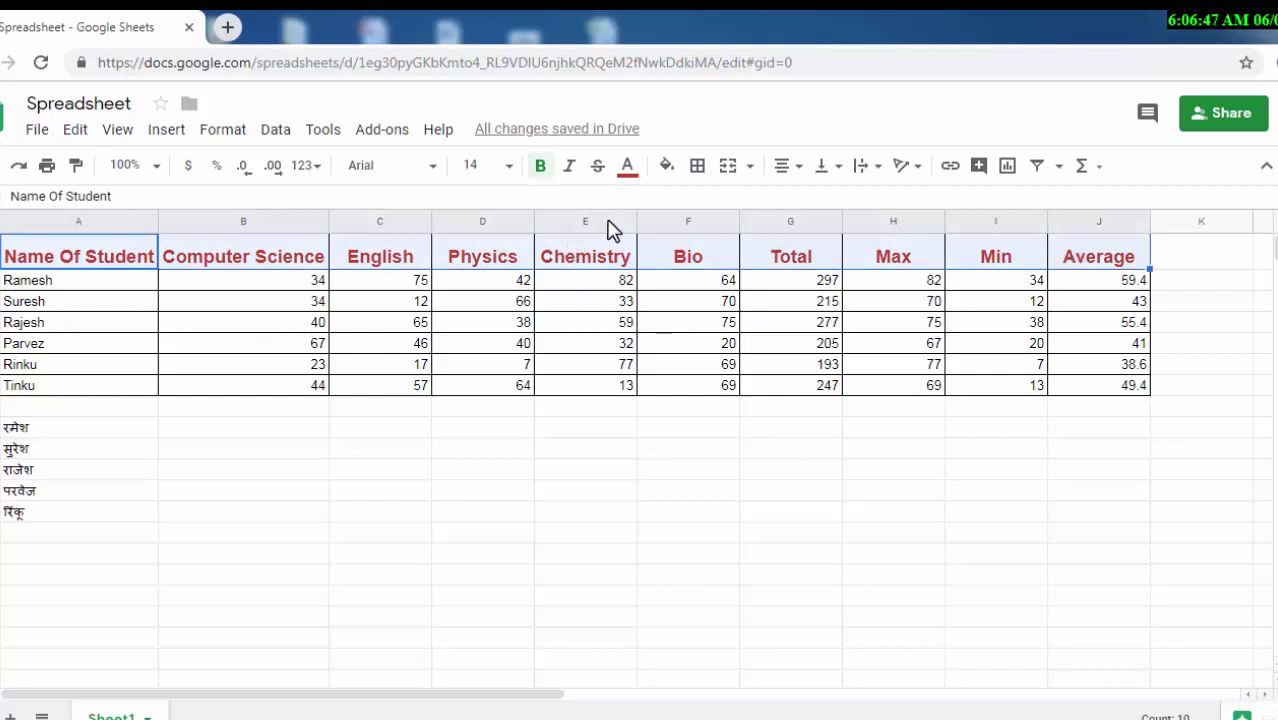
{"action": "left_click", "coordinate": [665, 170]}
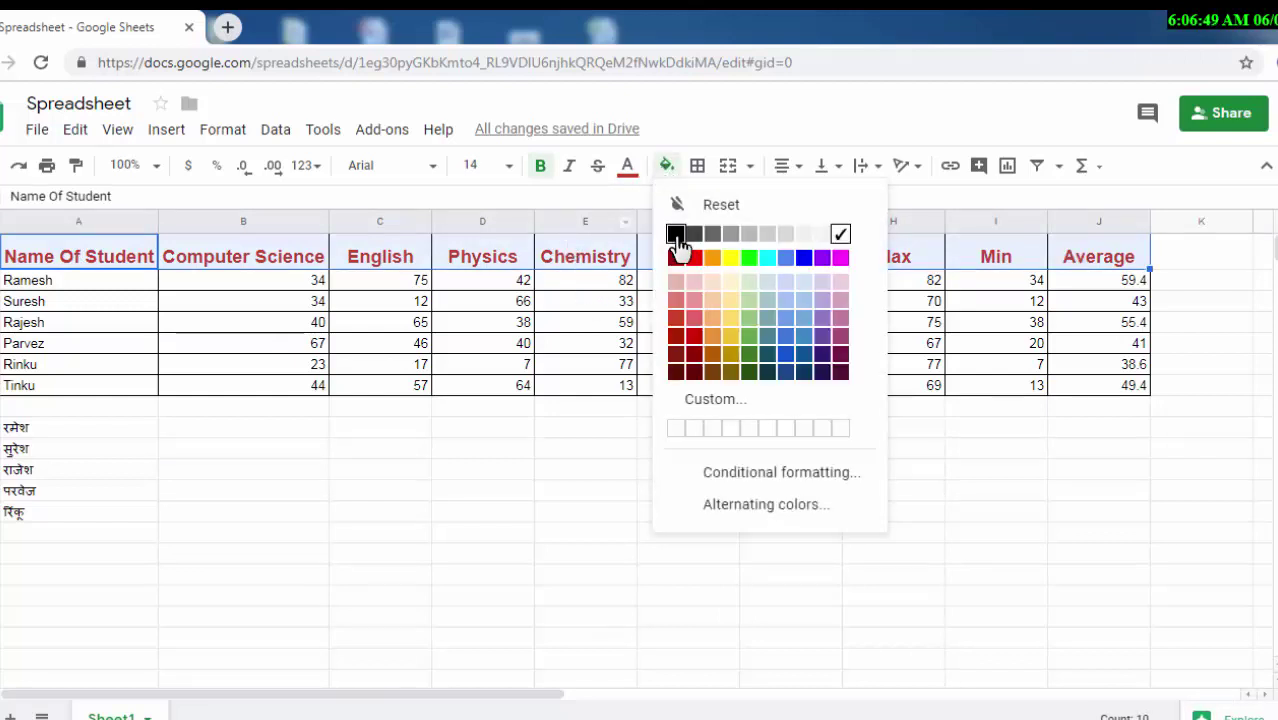
{"action": "left_click", "coordinate": [676, 234]}
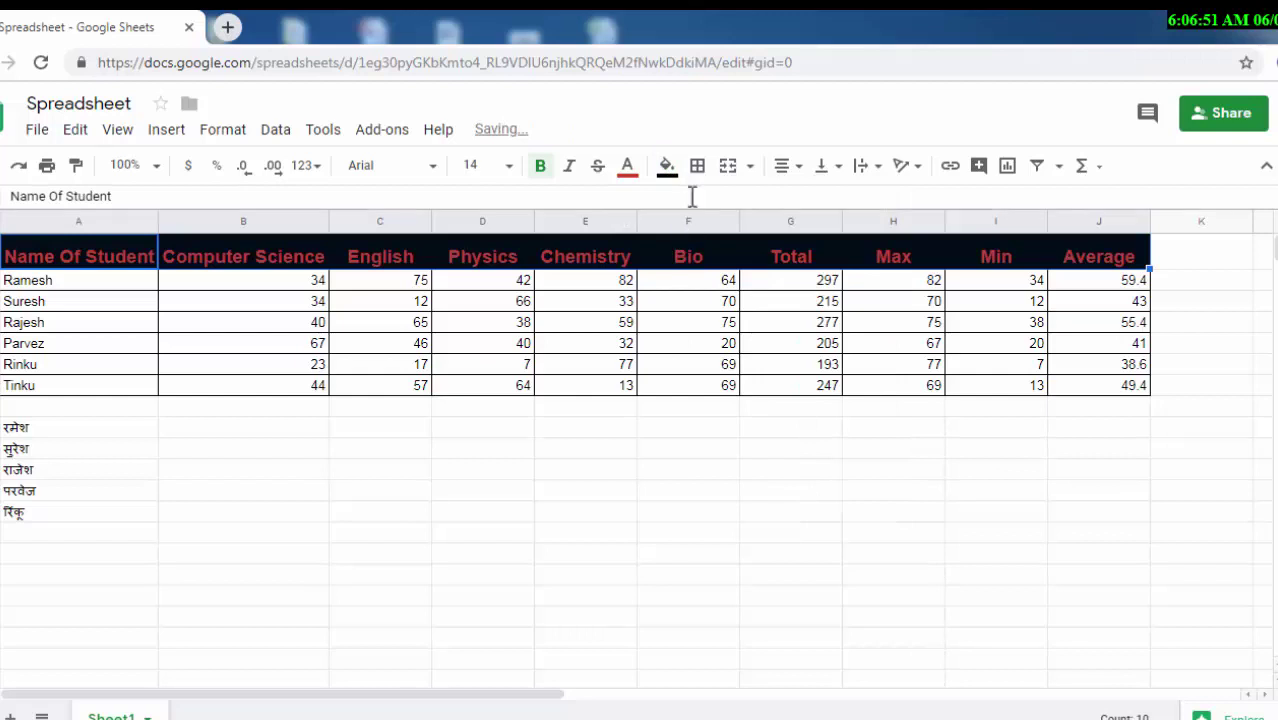
{"action": "left_click", "coordinate": [897, 172]}
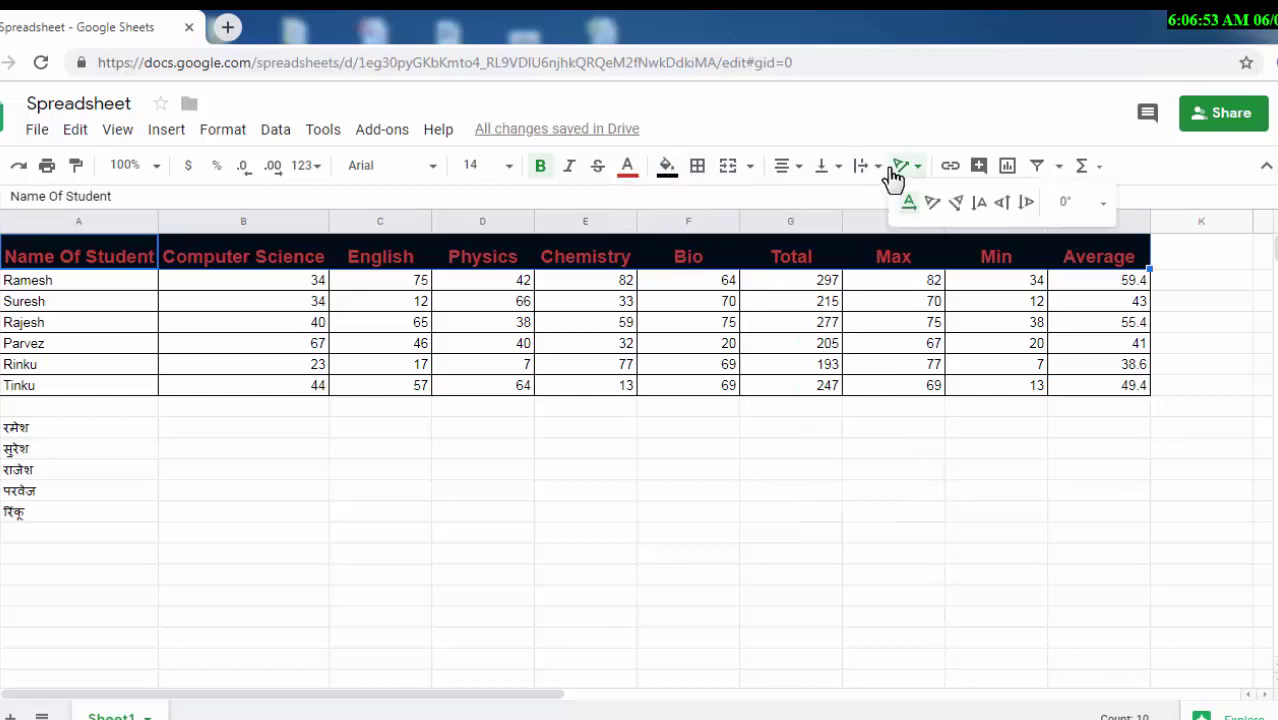
{"action": "left_click", "coordinate": [895, 172]}
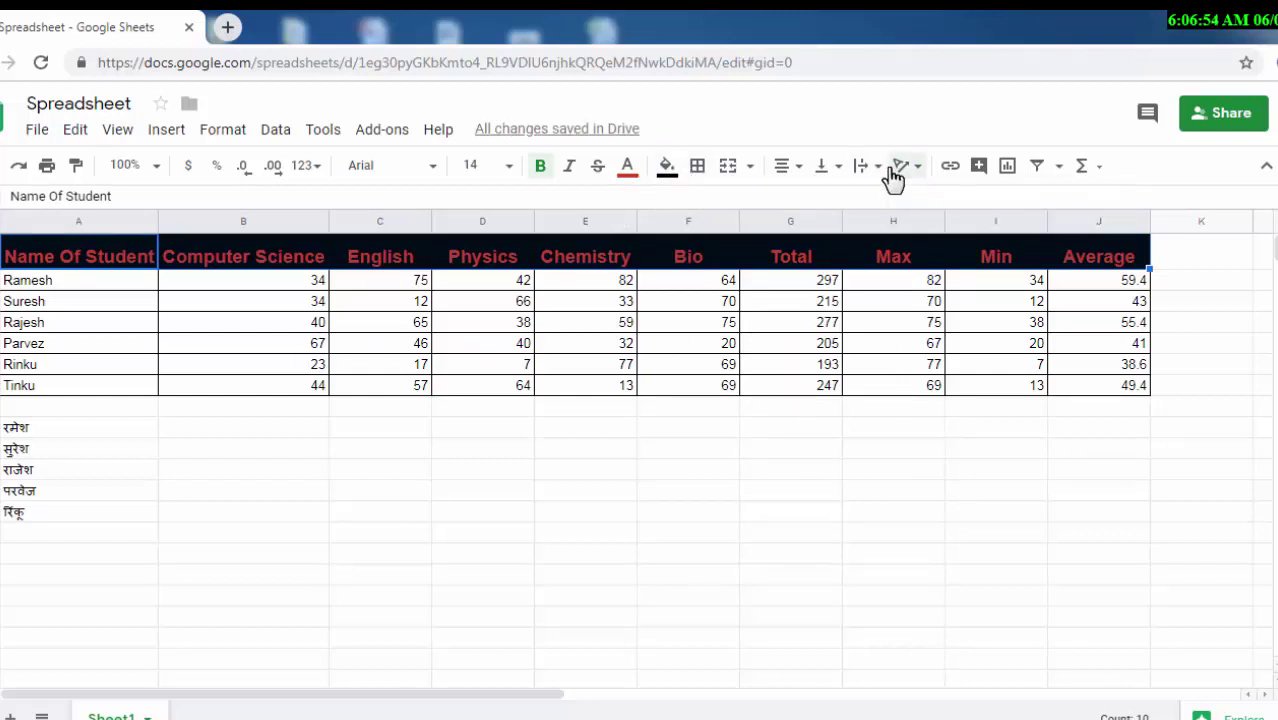
{"action": "left_click", "coordinate": [625, 168]}
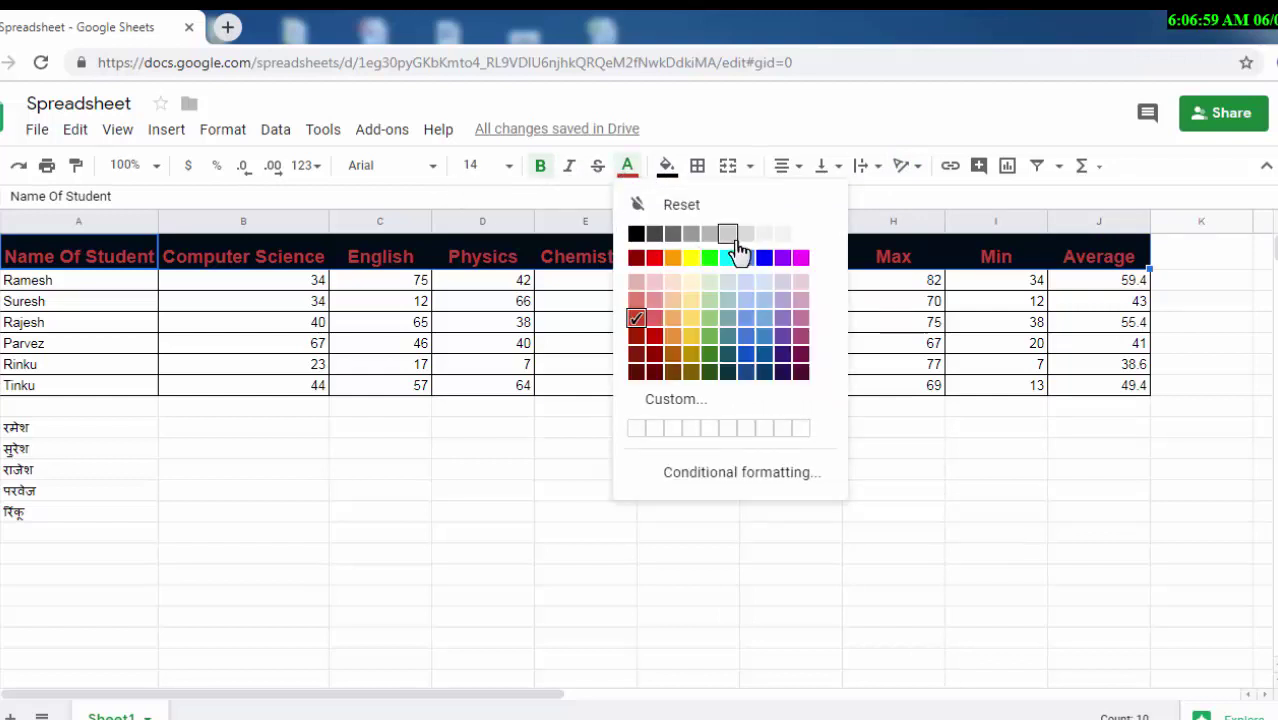
{"action": "left_click", "coordinate": [782, 236]}
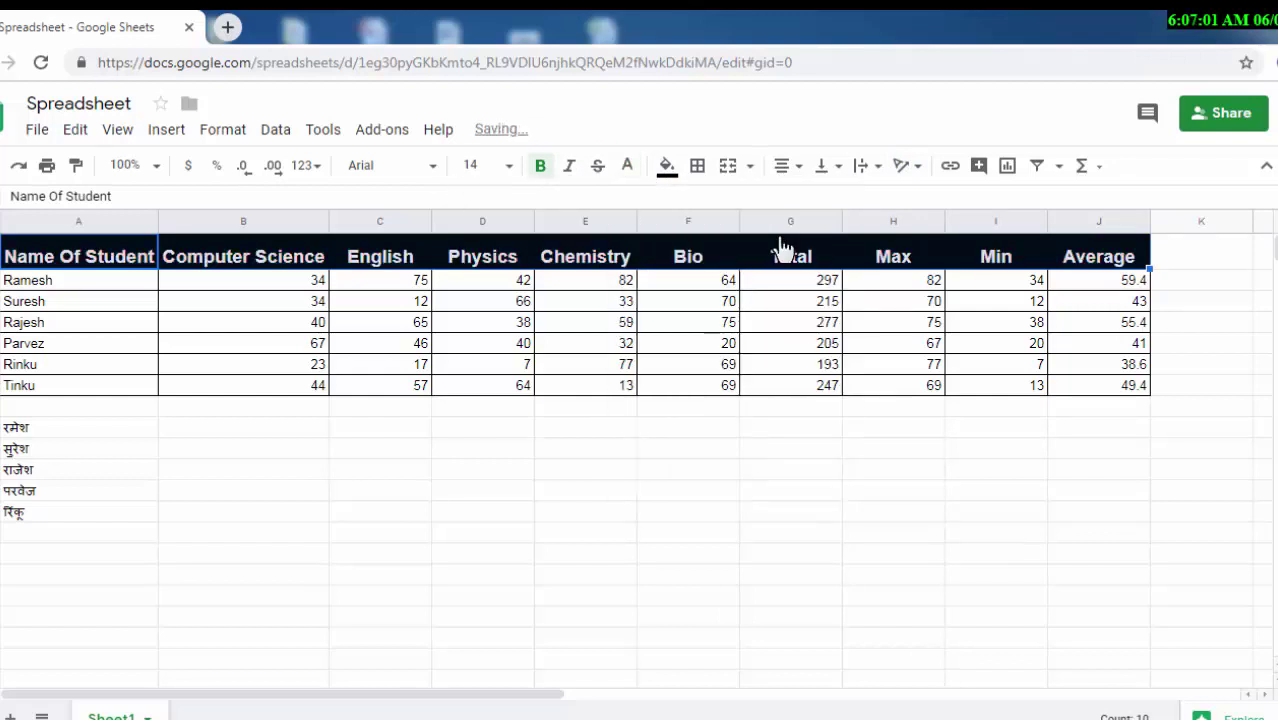
{"action": "left_click", "coordinate": [765, 470]}
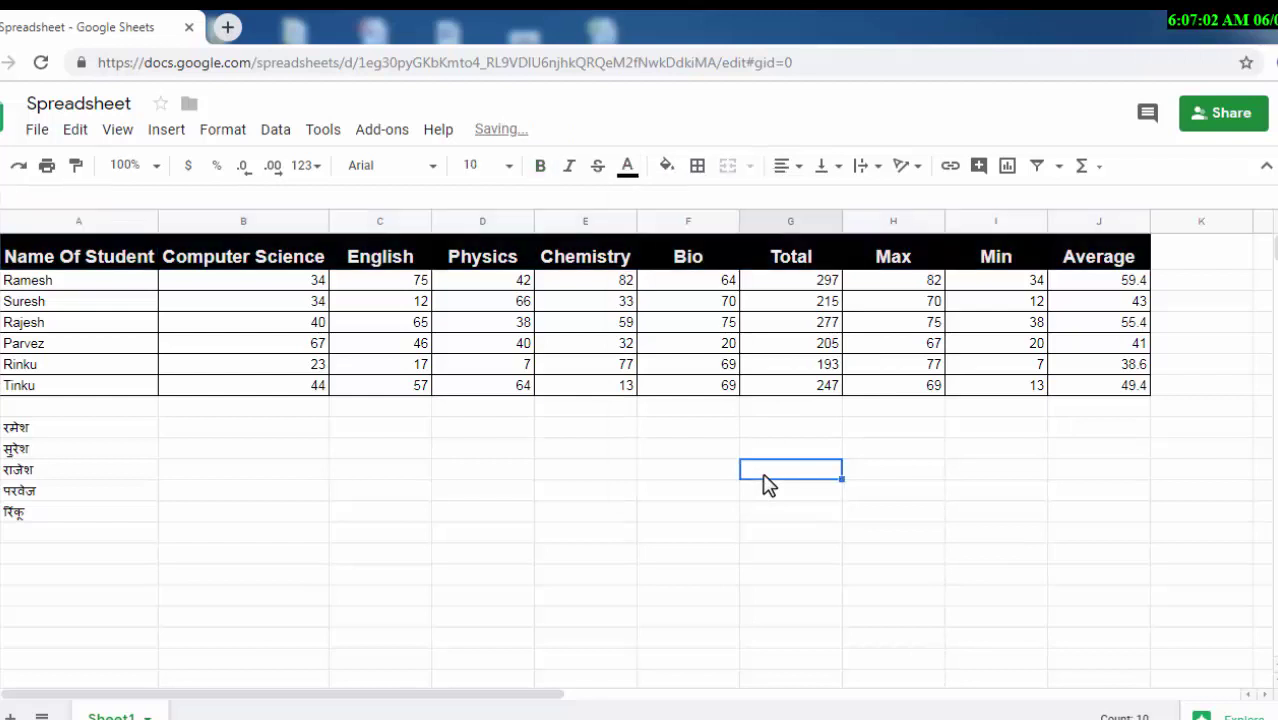
{"action": "double_click", "coordinate": [86, 257]}
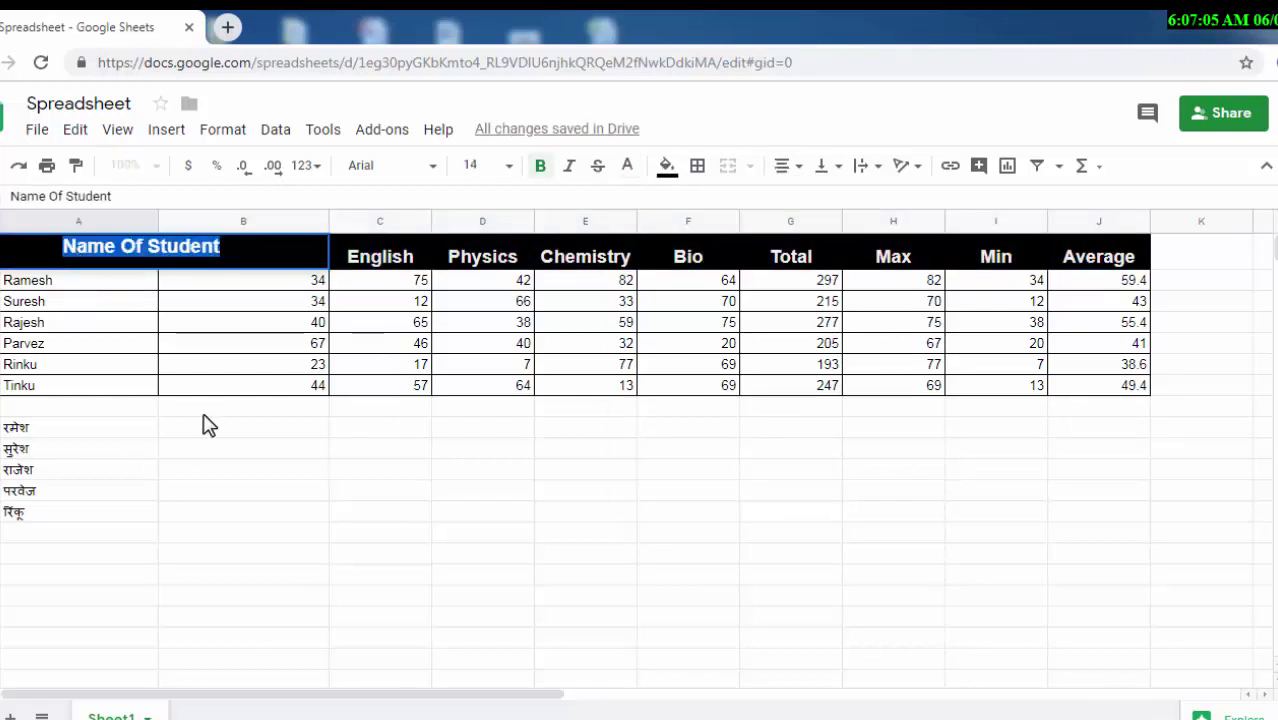
{"action": "left_click", "coordinate": [193, 492]}
{"action": "mouse_move", "coordinate": [92, 257]}
{"action": "left_mouse_down"}
{"action": "mouse_move", "coordinate": [585, 397]}
{"action": "mouse_move", "coordinate": [1110, 392]}
{"action": "left_mouse_up"}
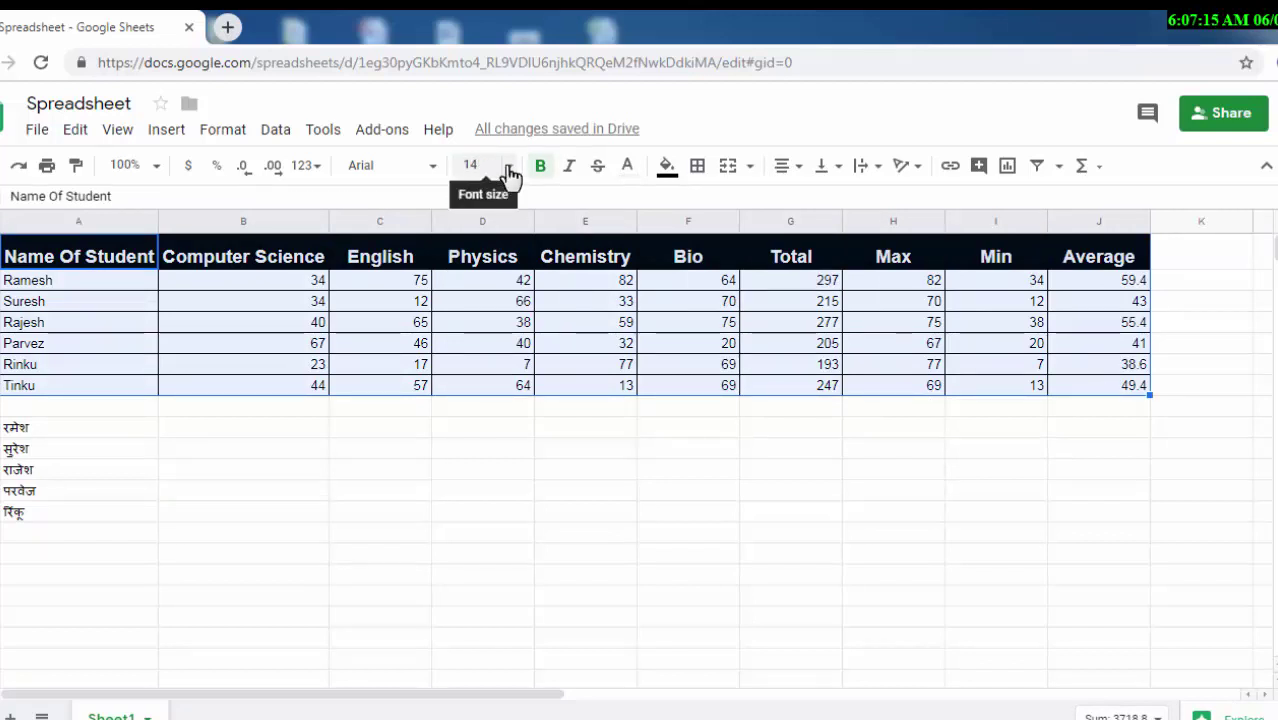
{"action": "left_click", "coordinate": [151, 172]}
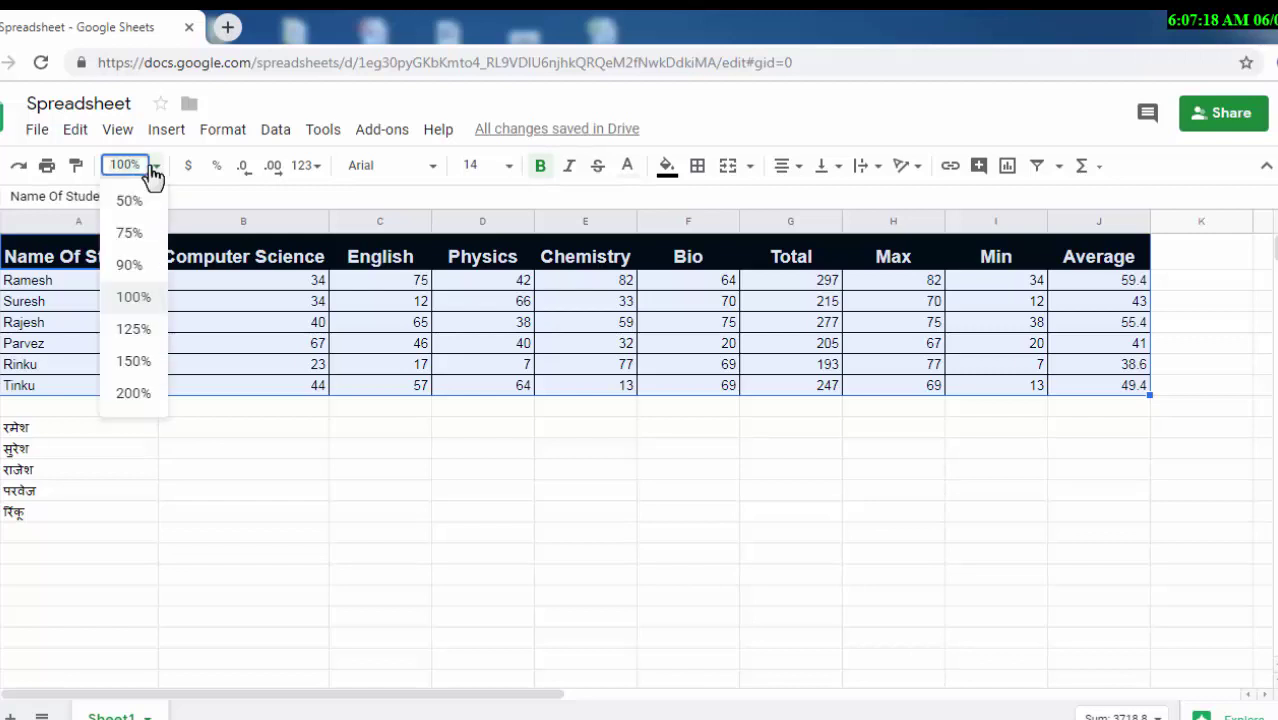
{"action": "left_click", "coordinate": [134, 394]}
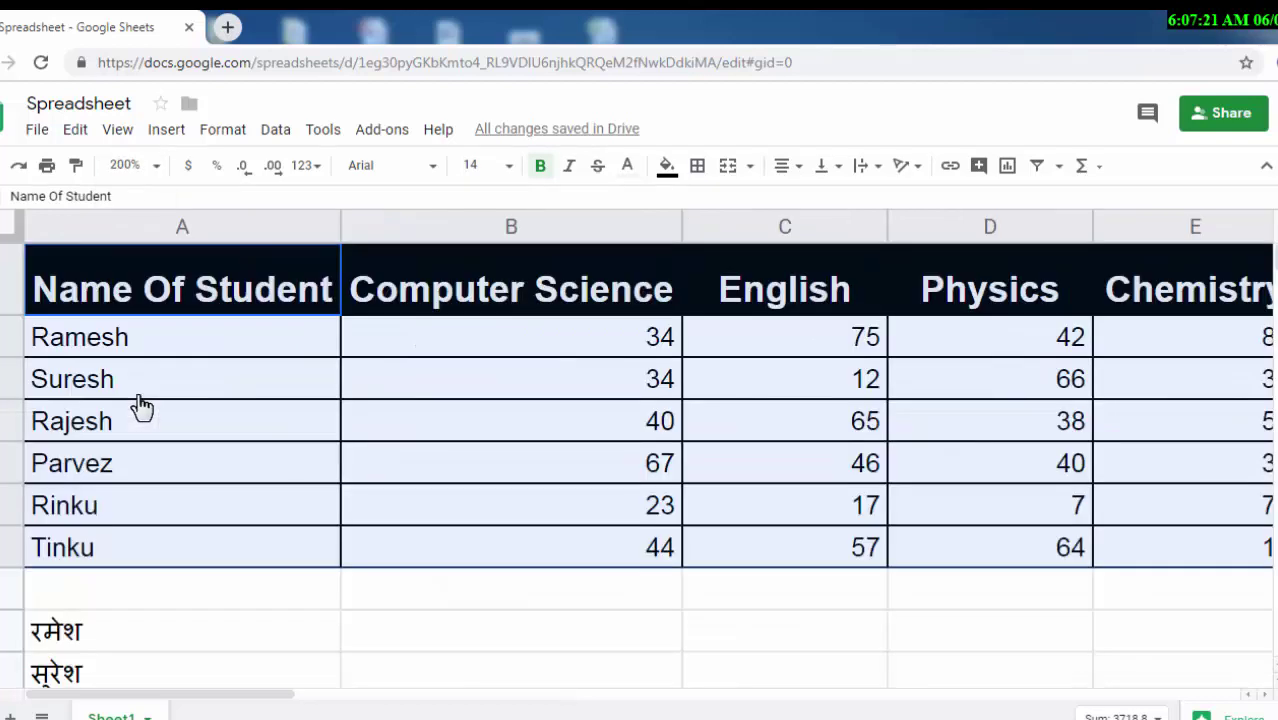
{"action": "left_click", "coordinate": [153, 168]}
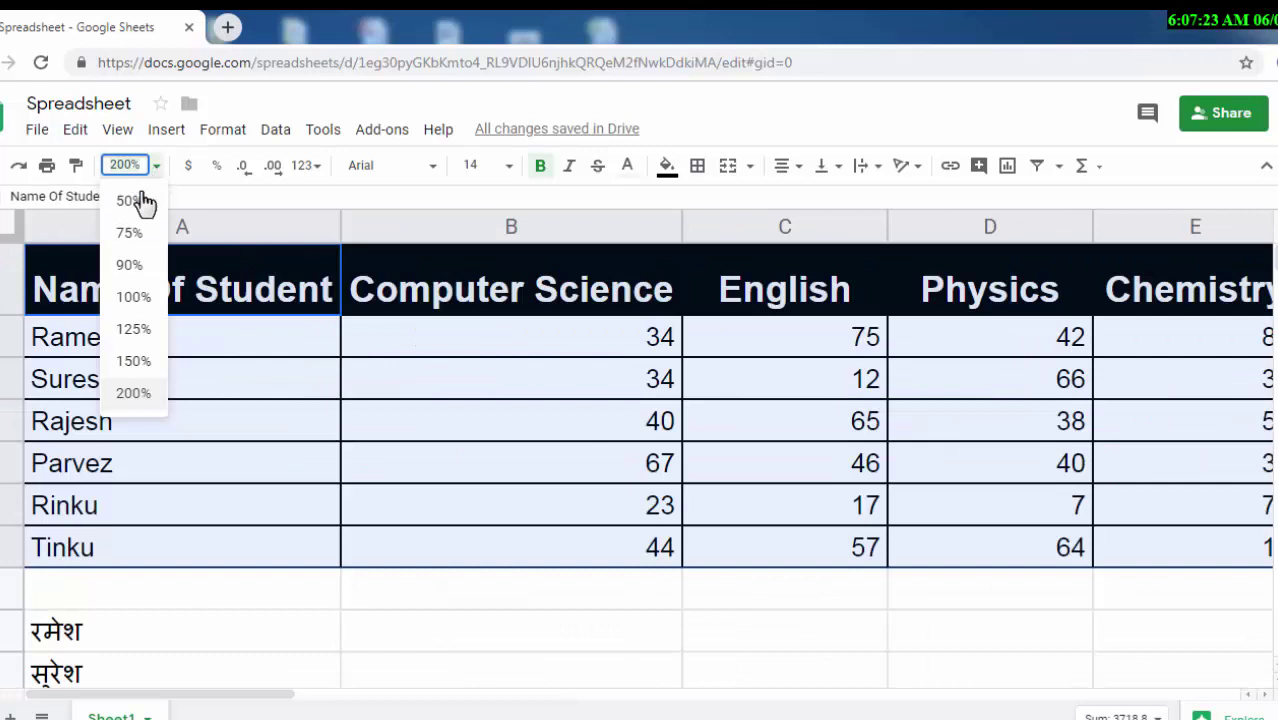
{"action": "left_click", "coordinate": [133, 297]}
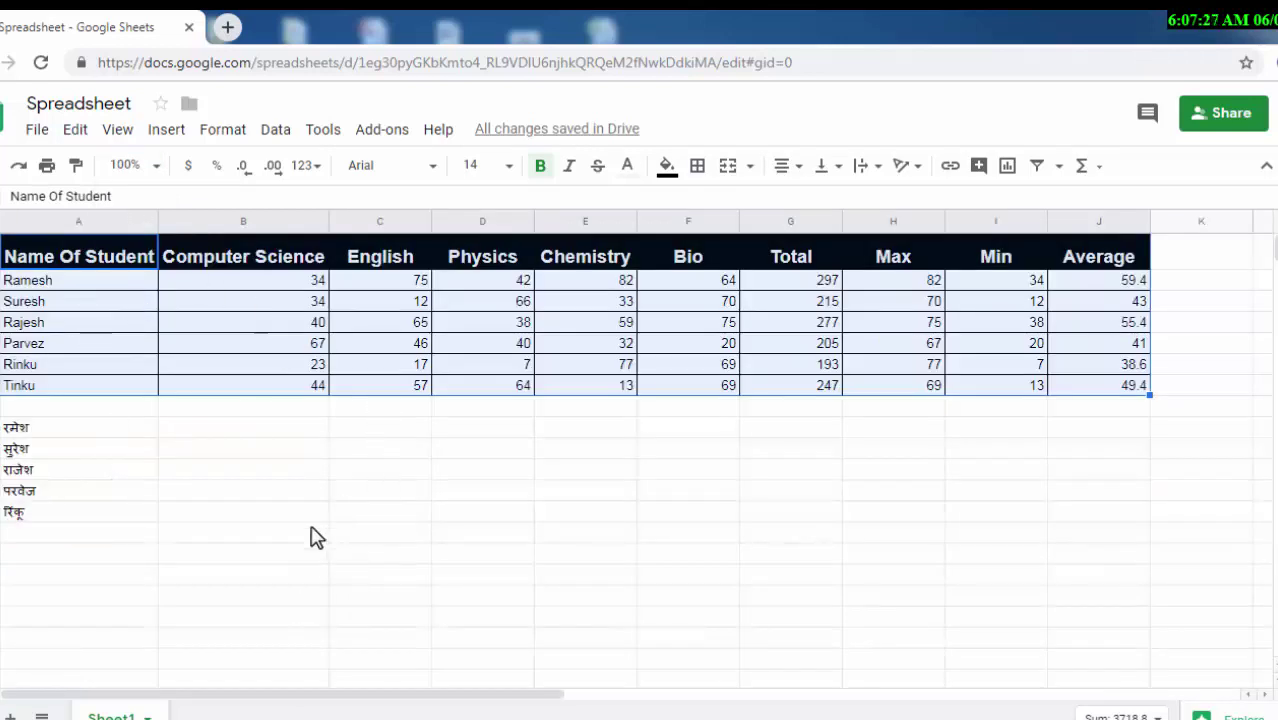
{"action": "left_click", "coordinate": [258, 450]}
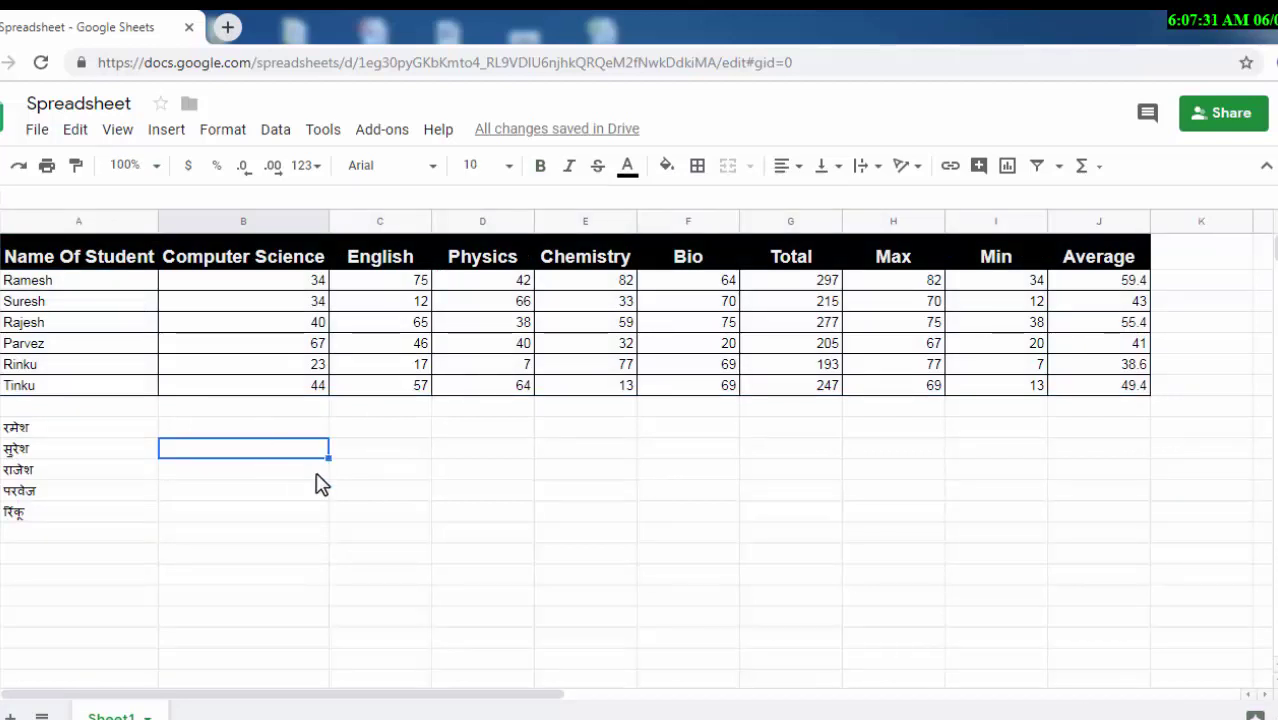
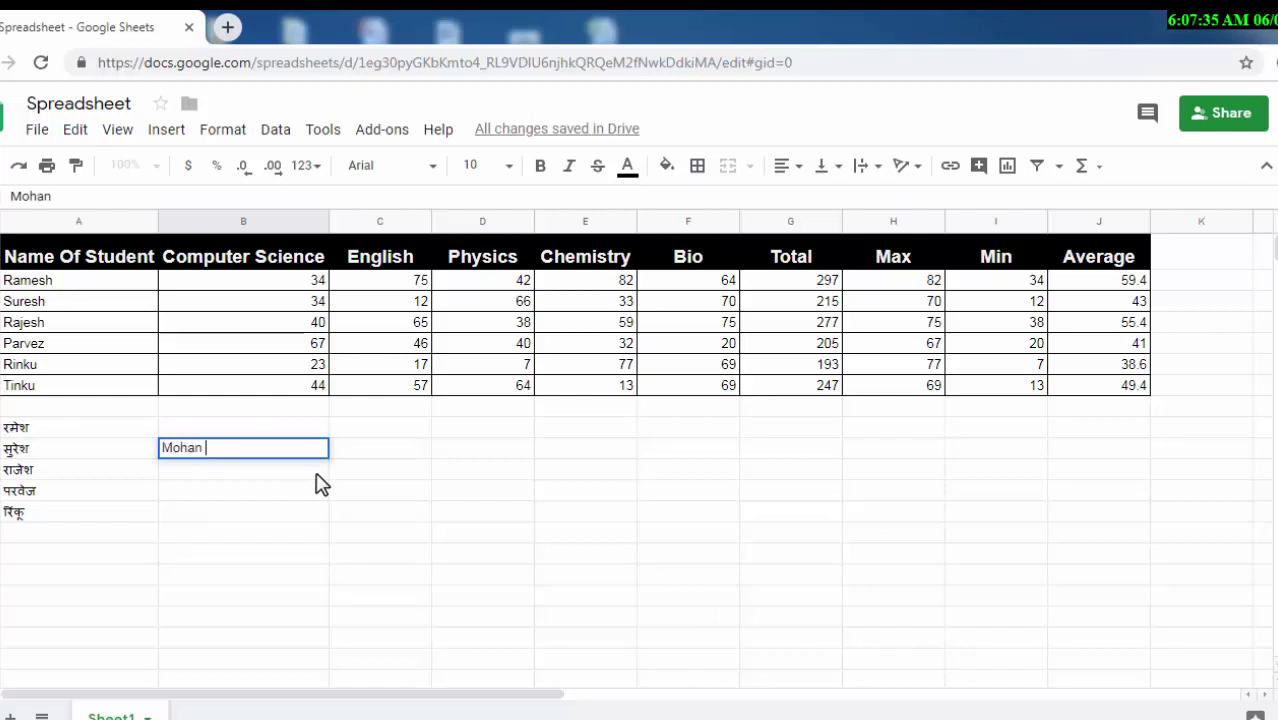
{"action": "left_click", "coordinate": [365, 460]}
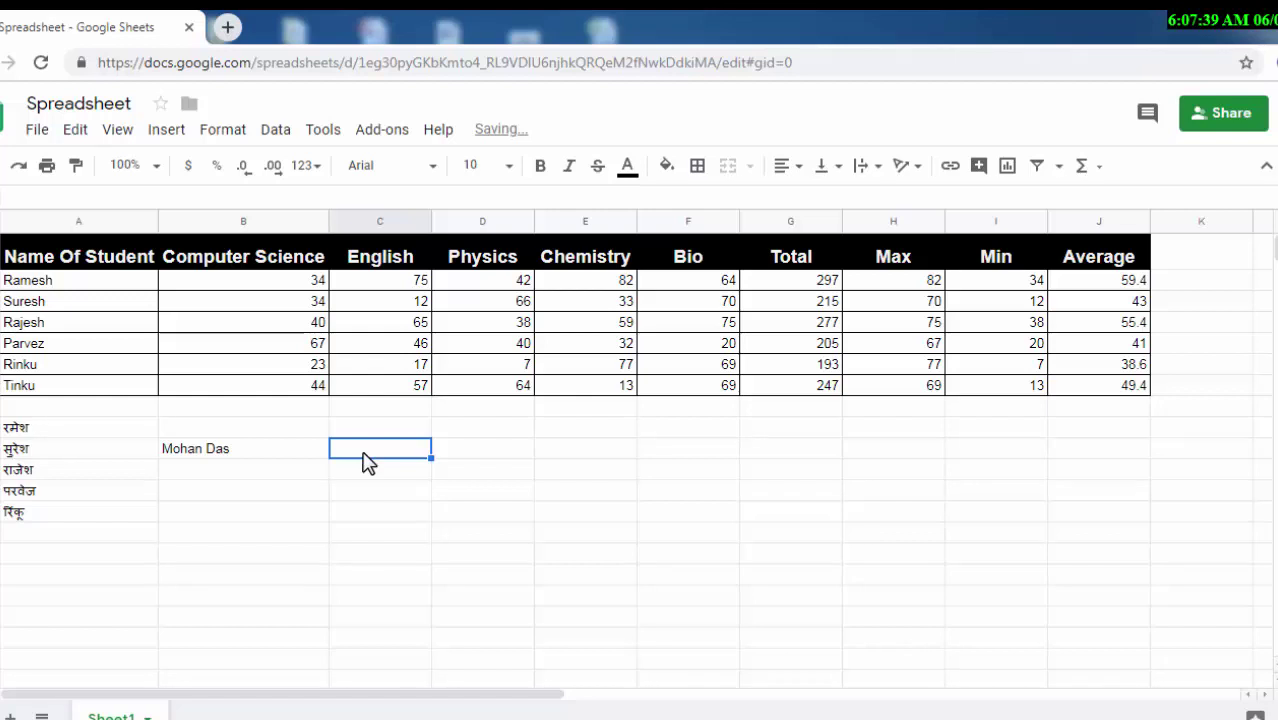
{"action": "type", "text": "="}
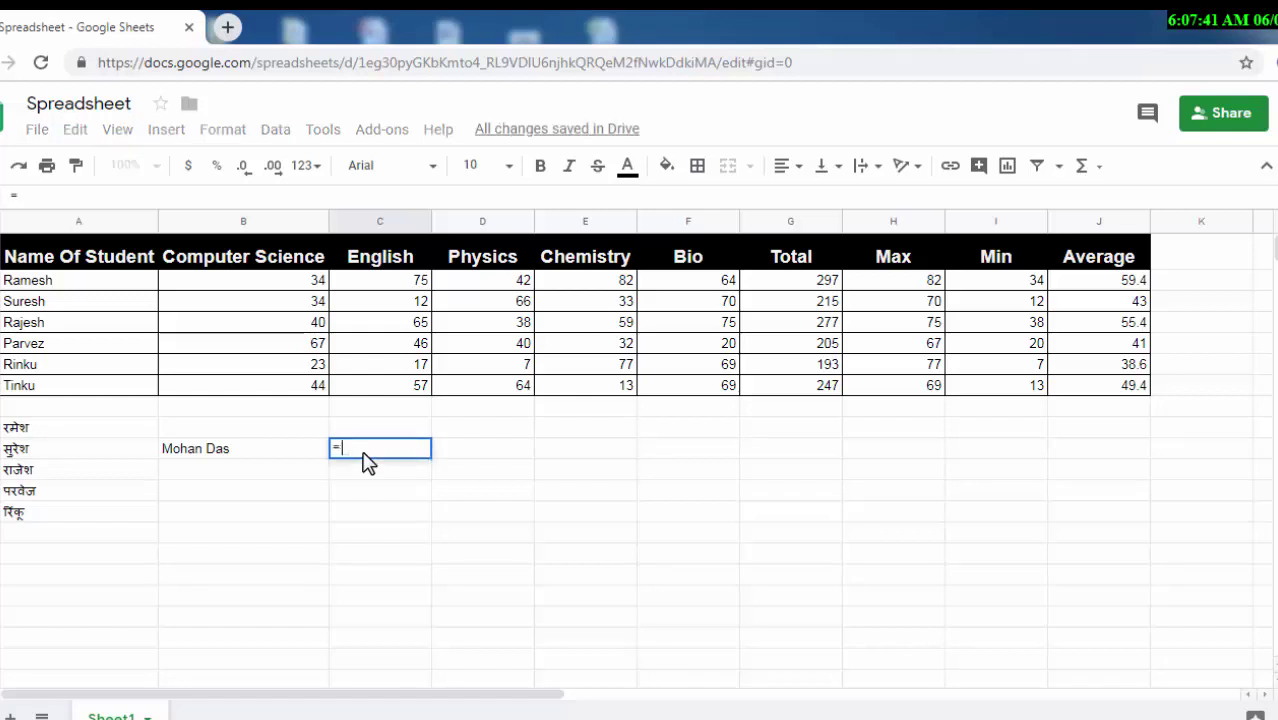
{"action": "type", "text": "goo"}
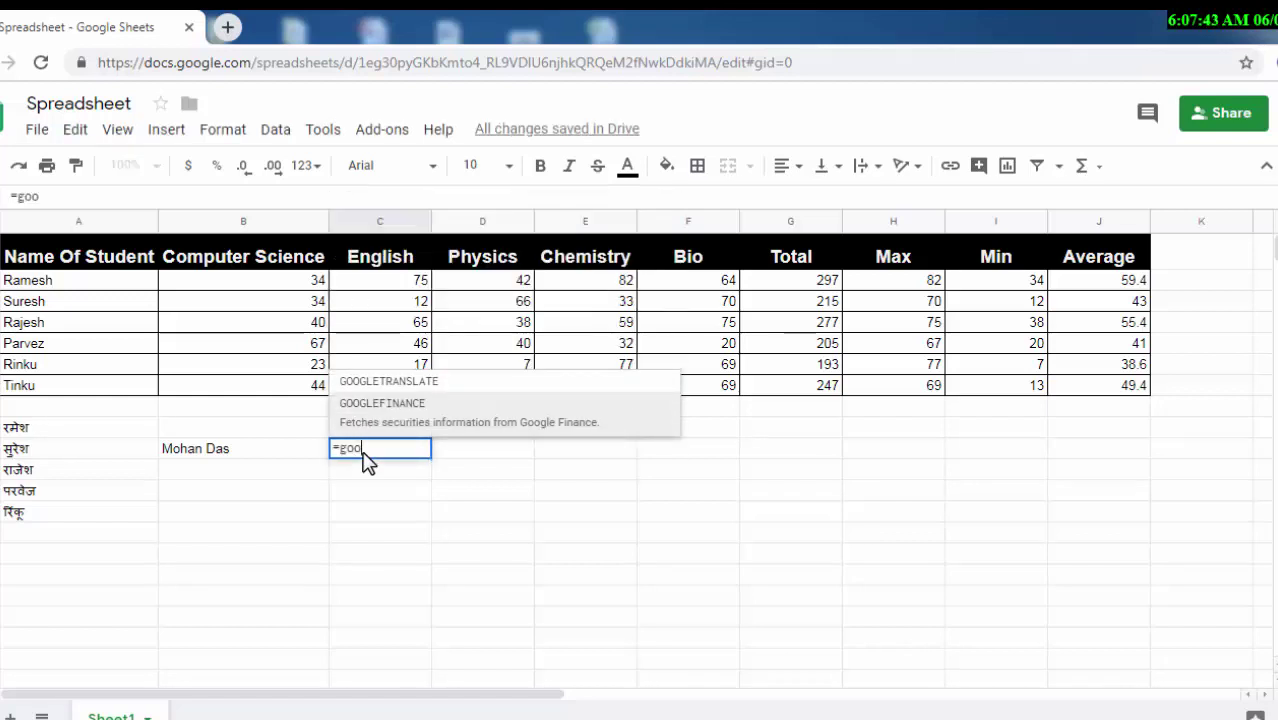
{"action": "left_click", "coordinate": [397, 393]}
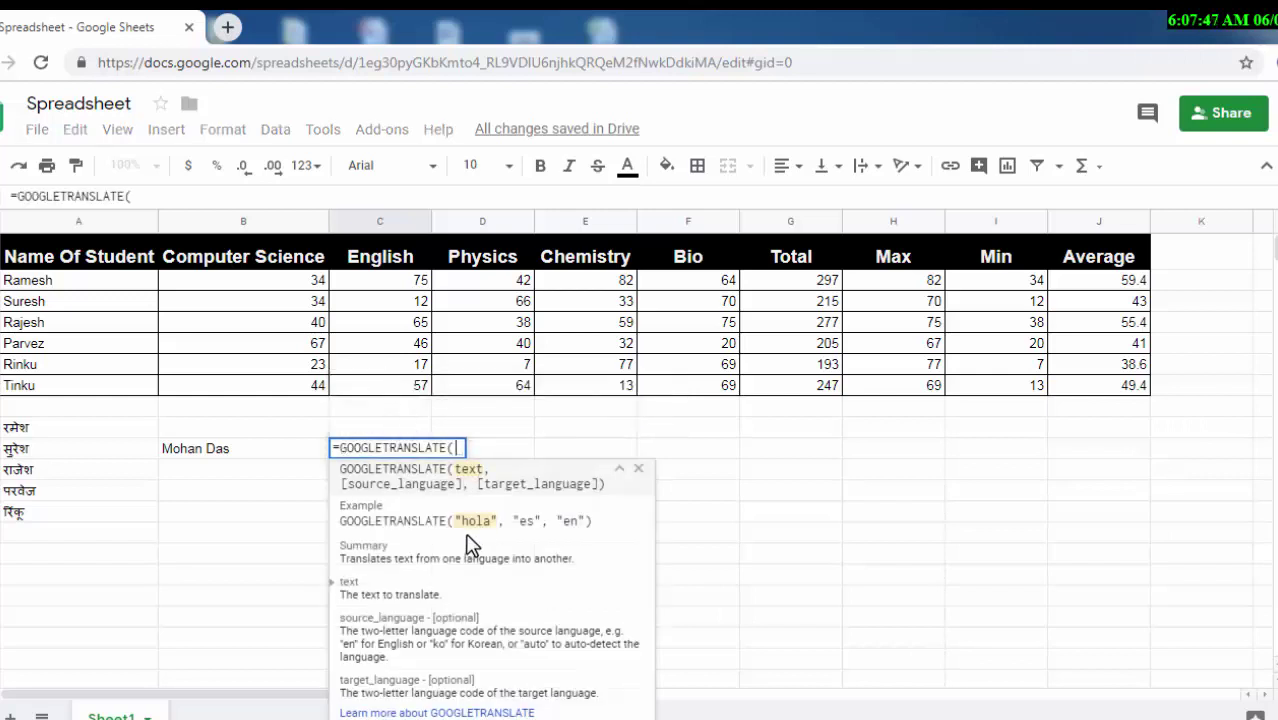
{"action": "left_click", "coordinate": [222, 452]}
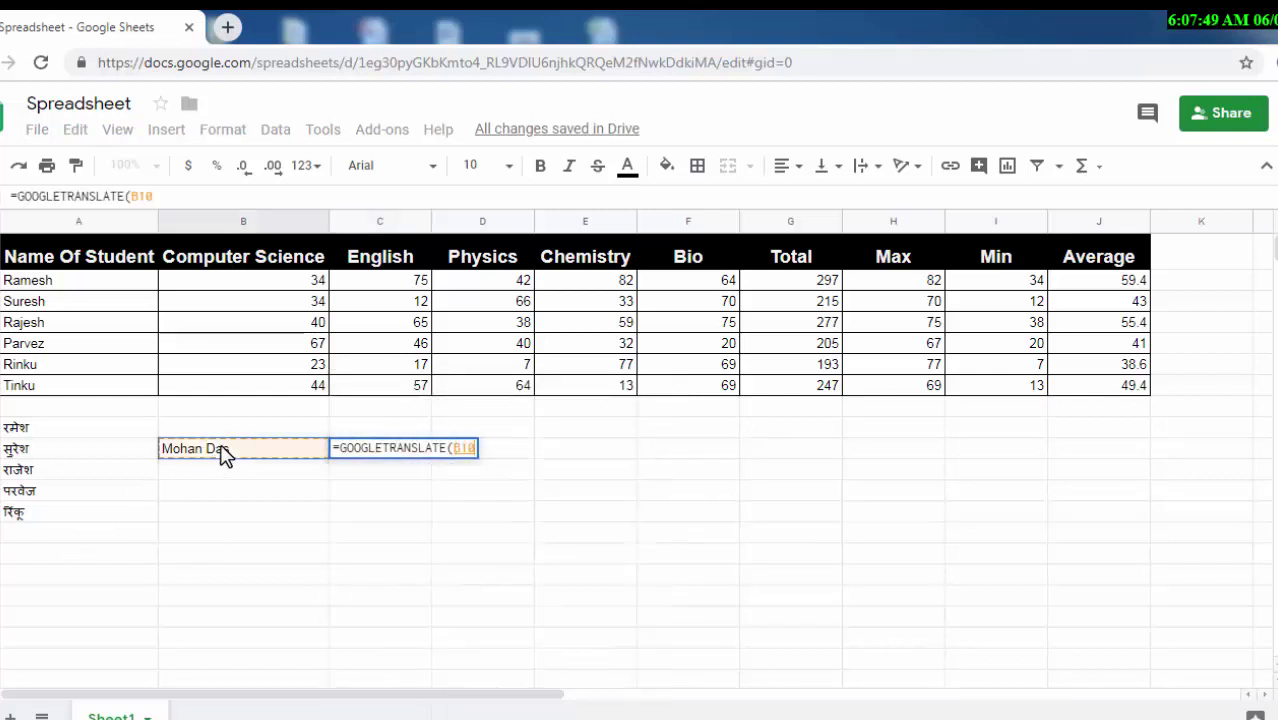
{"action": "type", "text": ",@"}
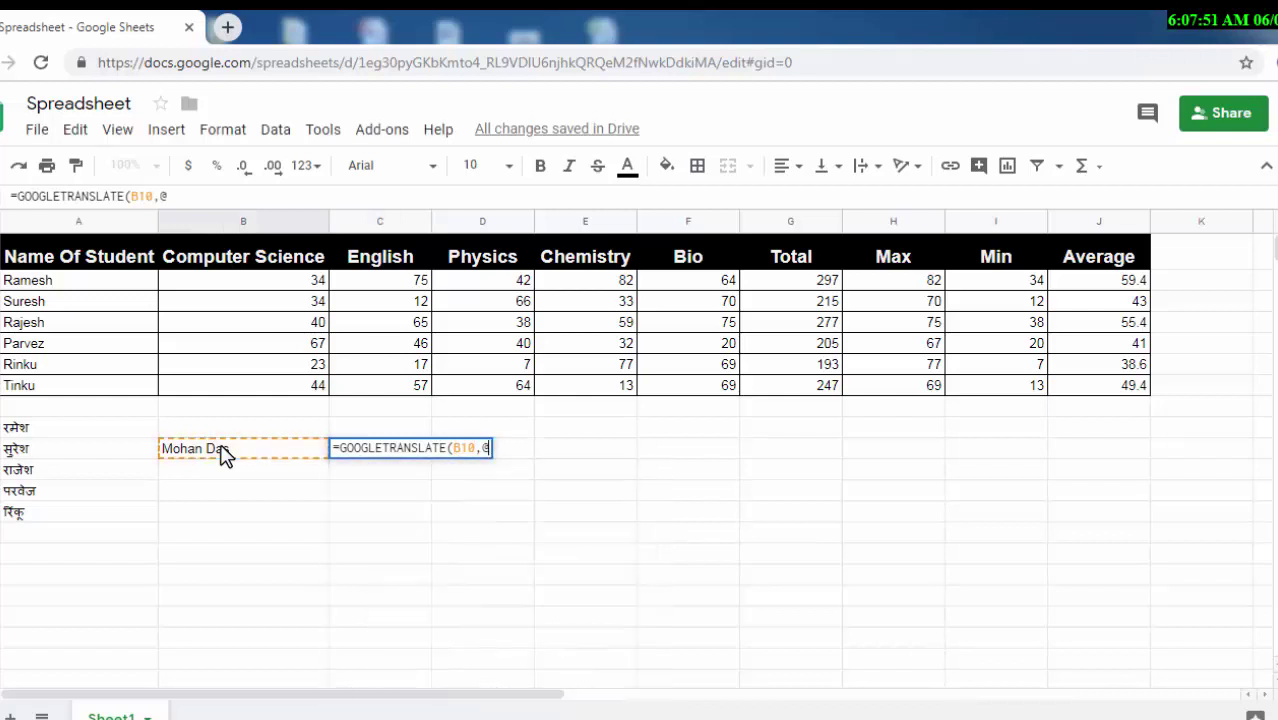
{"action": "type", "text": "en"}
{"action": "key", "text": "BackSpace"}
{"action": "key", "text": "BackSpace"}
{"action": "key", "text": "BackSpace"}
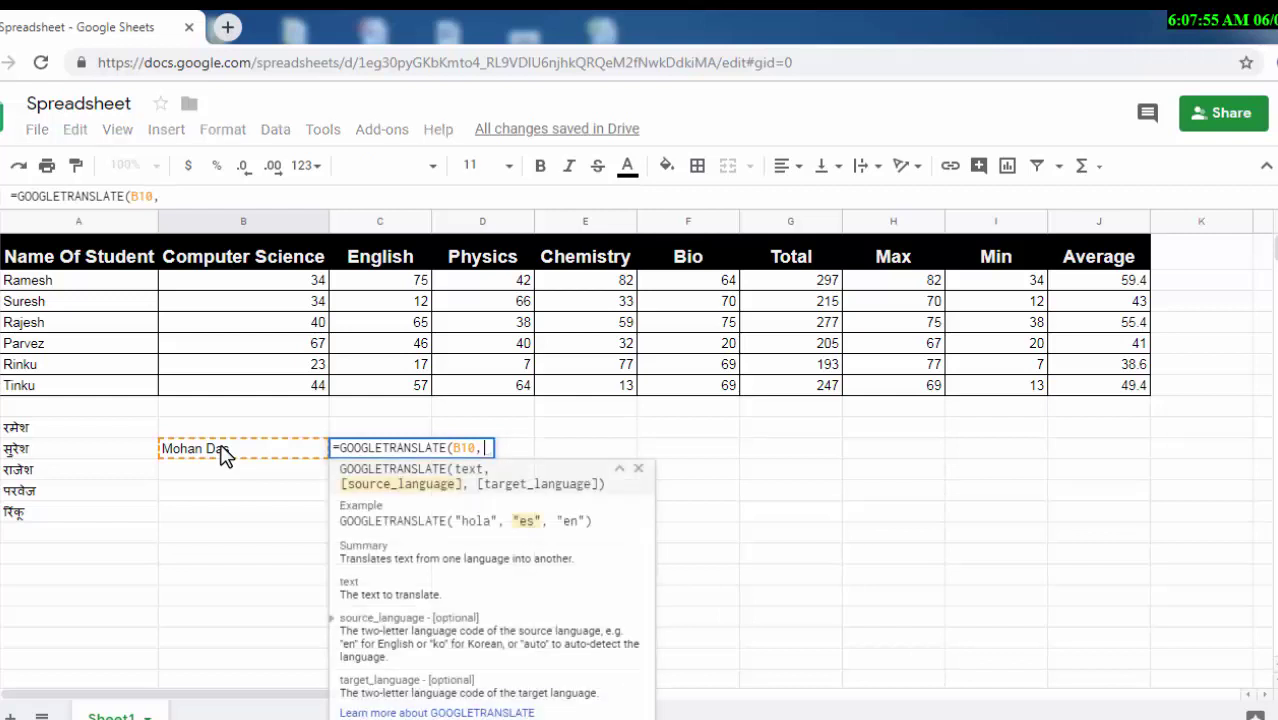
{"action": "type", "text": "\"e"}
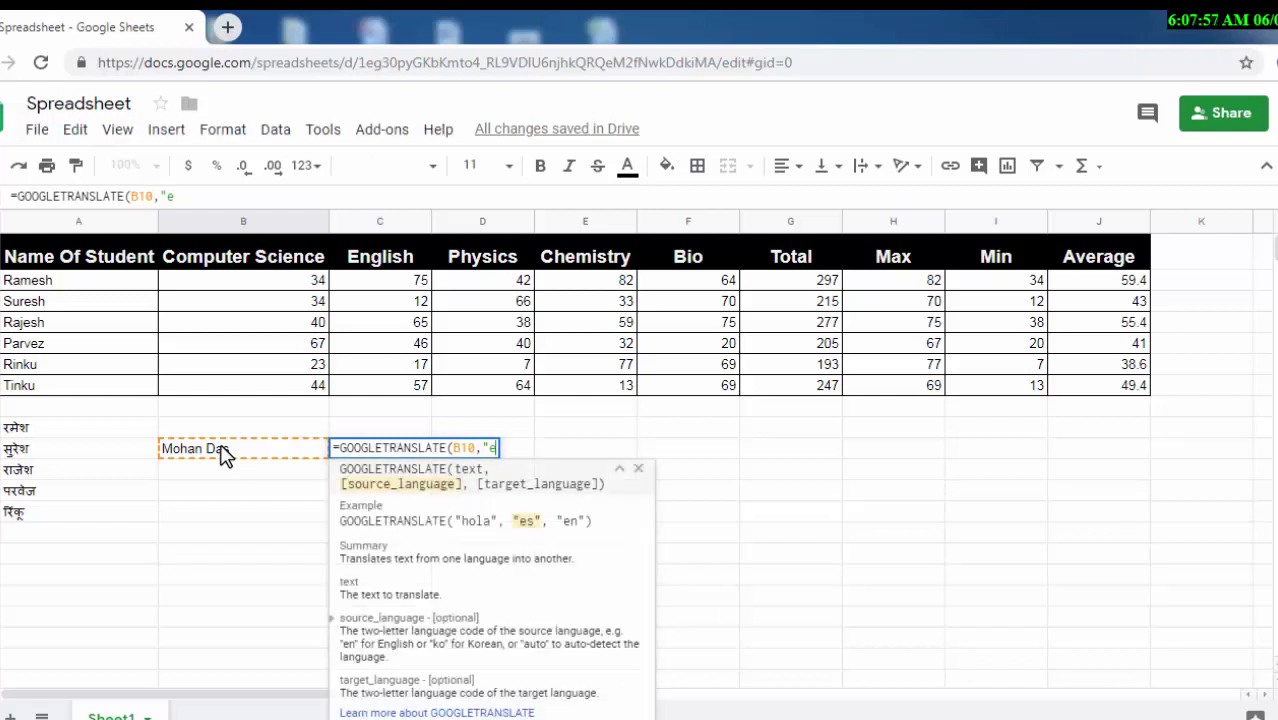
{"action": "type", "text": "n"}
{"action": "type", "text": "\""}
{"action": "type", "text": ","}
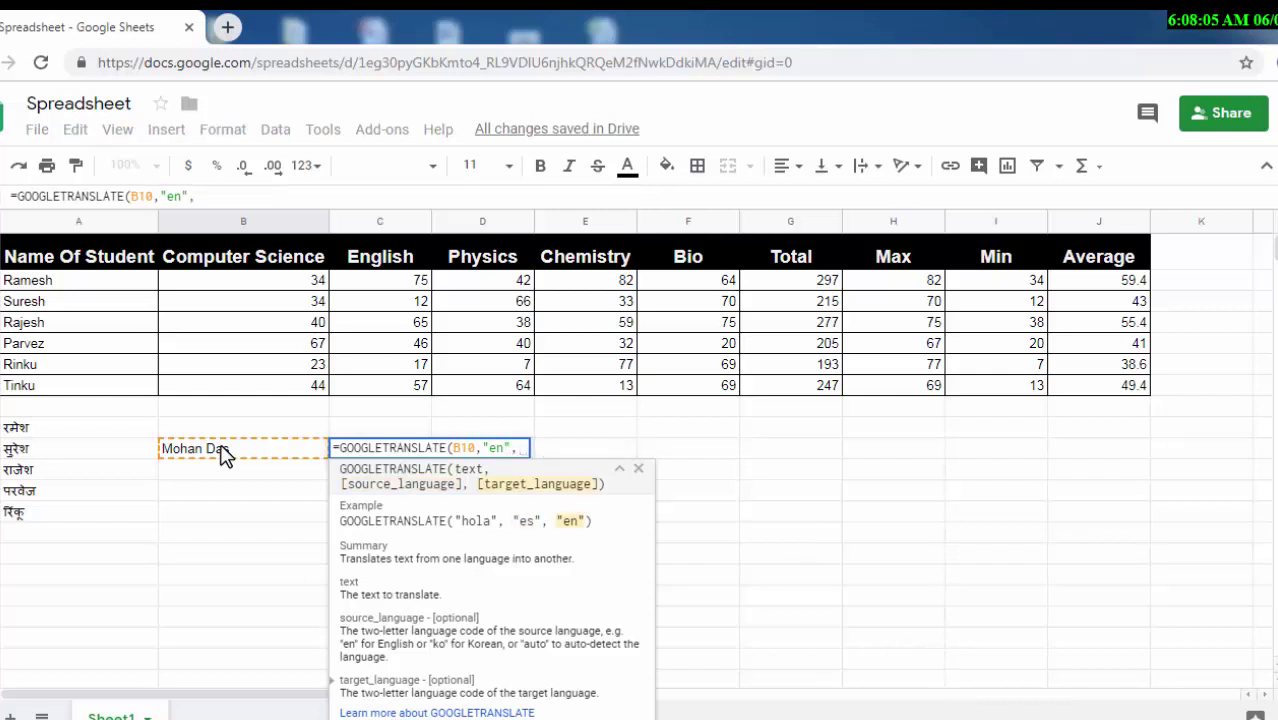
{"action": "type", "text": "\""}
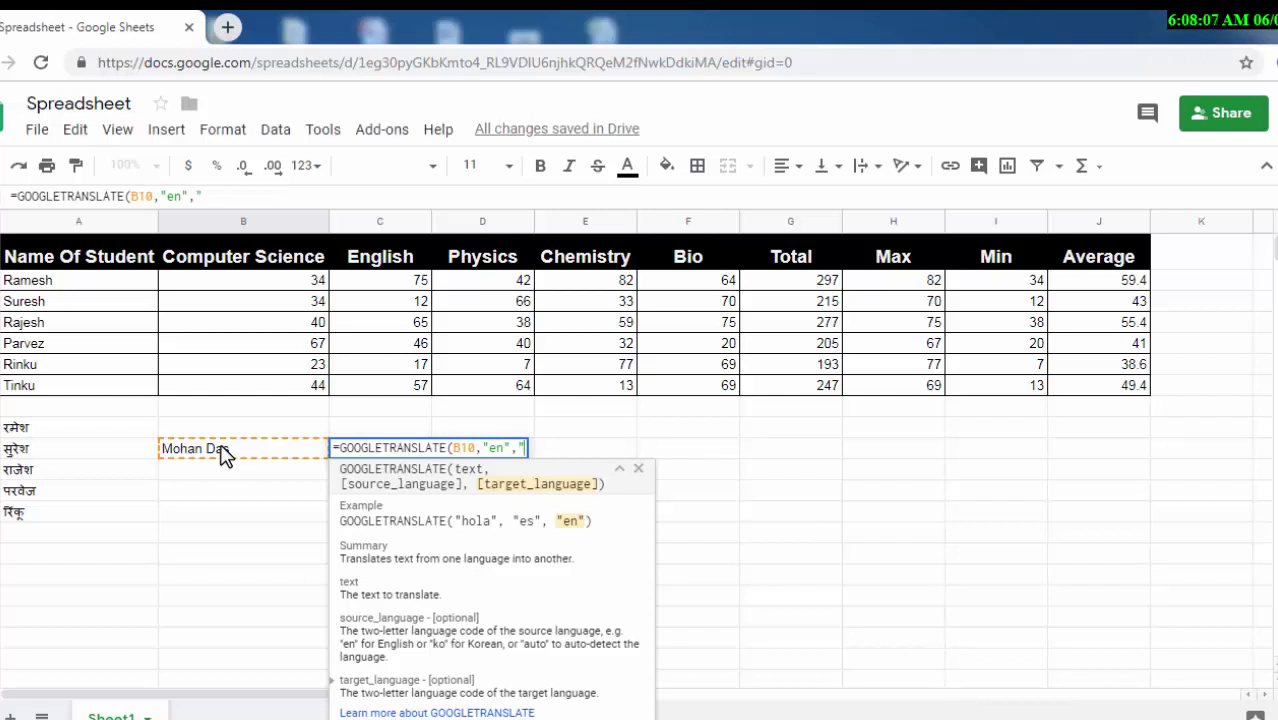
{"action": "type", "text": "h"}
{"action": "type", "text": "i"}
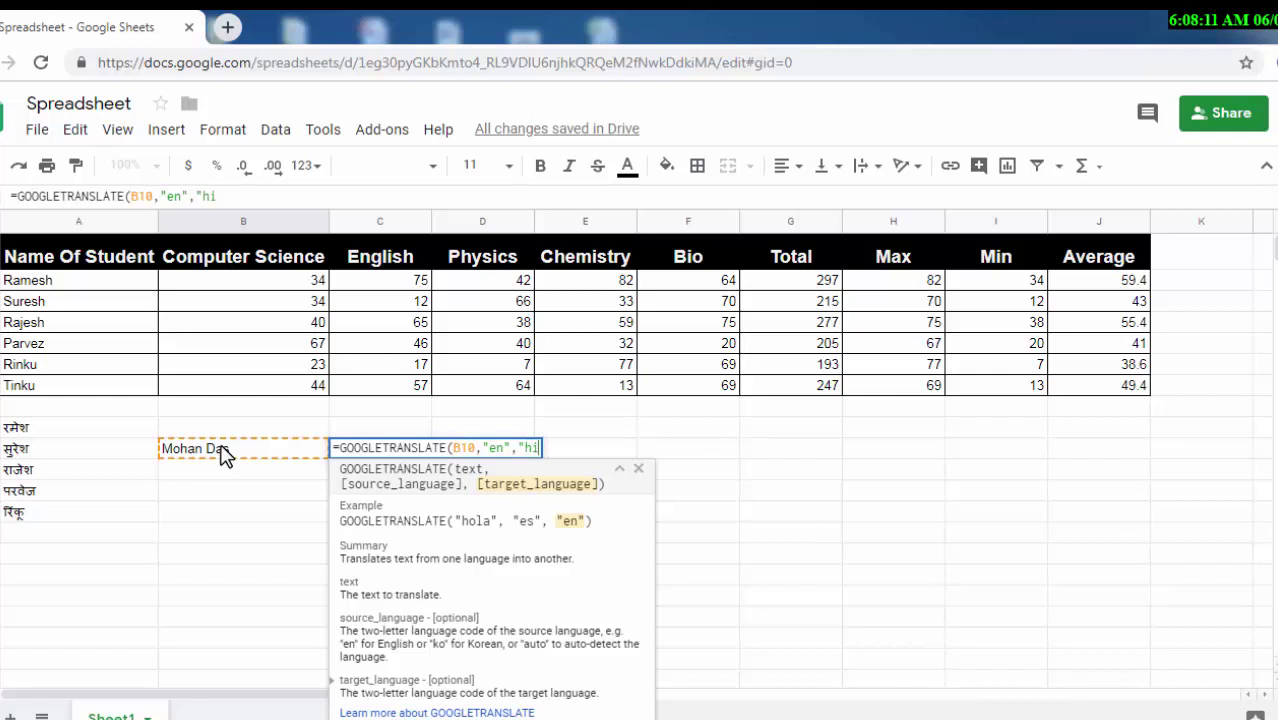
{"action": "type", "text": "\""}
{"action": "type", "text": ")"}
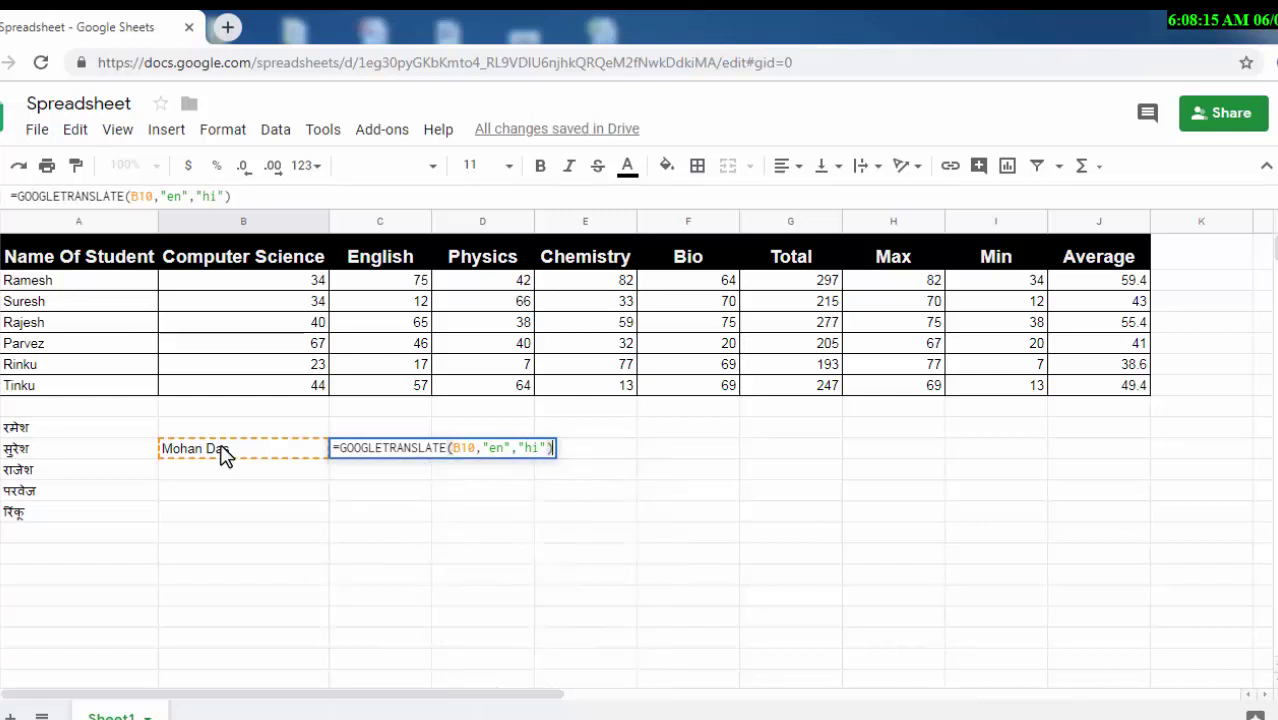
{"action": "key", "text": "Return"}
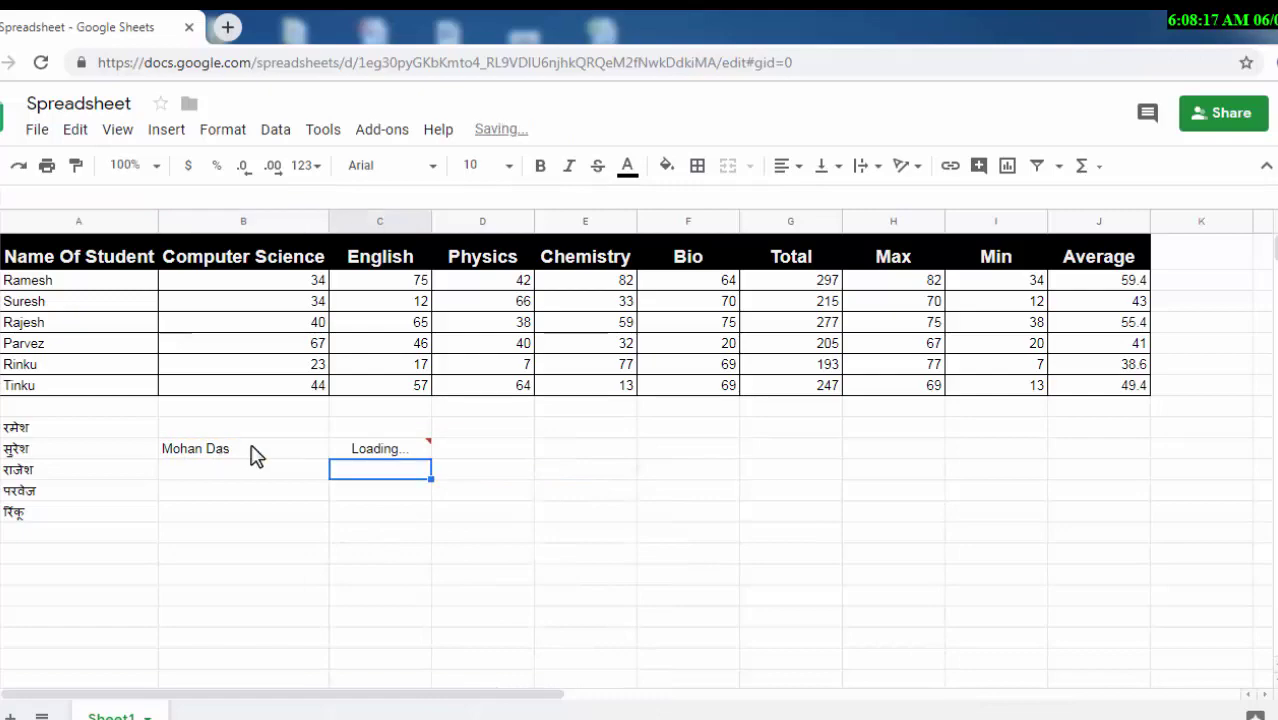